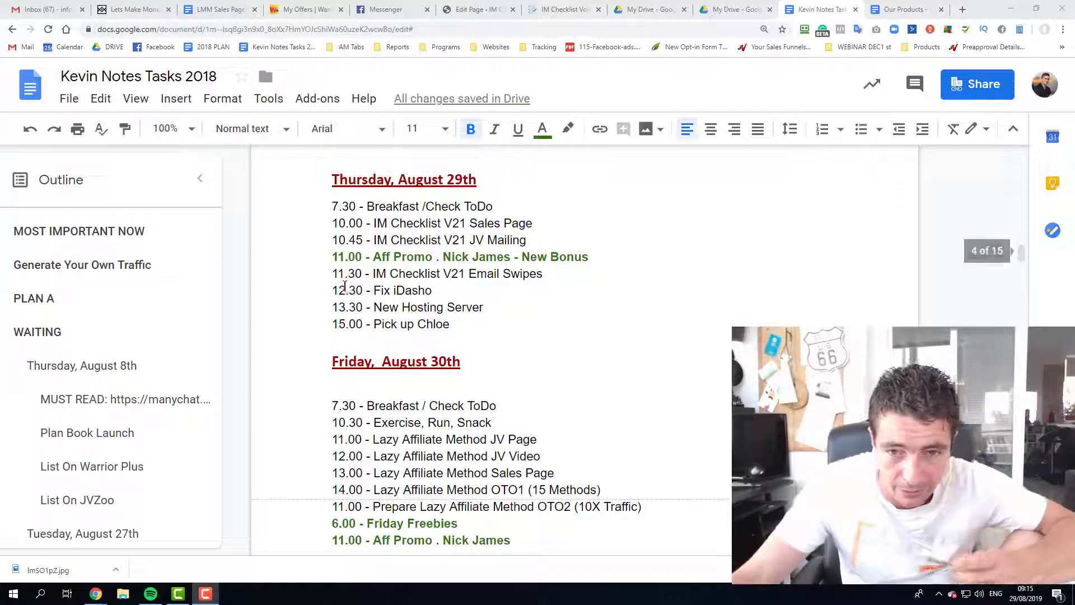
Step: Add trailing asterisks to the IM Checklist V21 Sales Page, JV Mailing and Email Swipes tasks under Thursday, August 29th
mouse_move(412, 224)
left_mouse_down()
mouse_move(531, 224)
mouse_move(493, 240)
mouse_move(423, 239)
left_mouse_up()
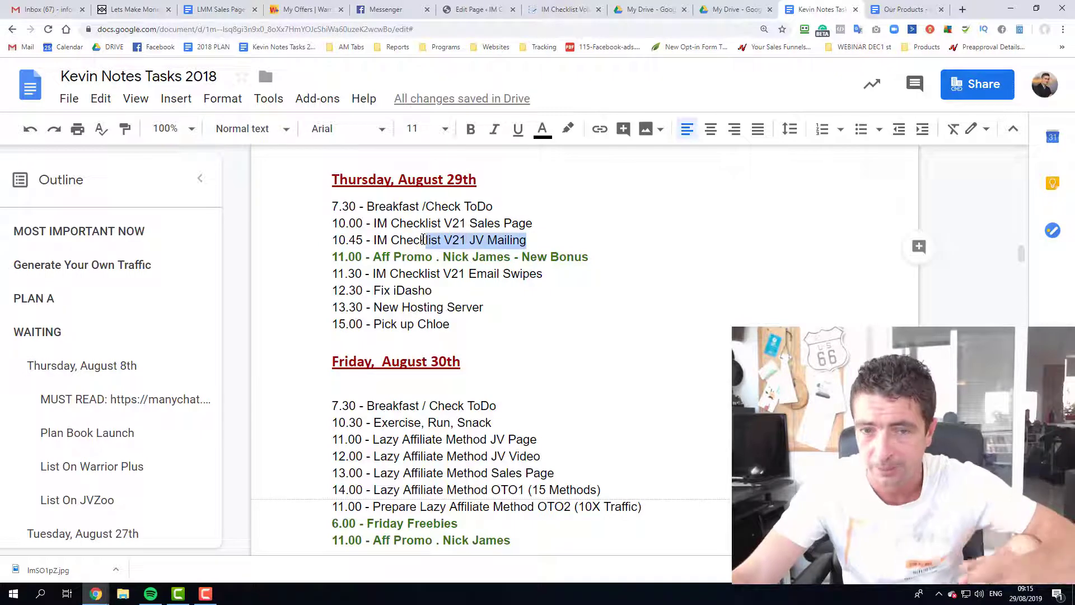
left_click_drag(588, 257, 441, 257)
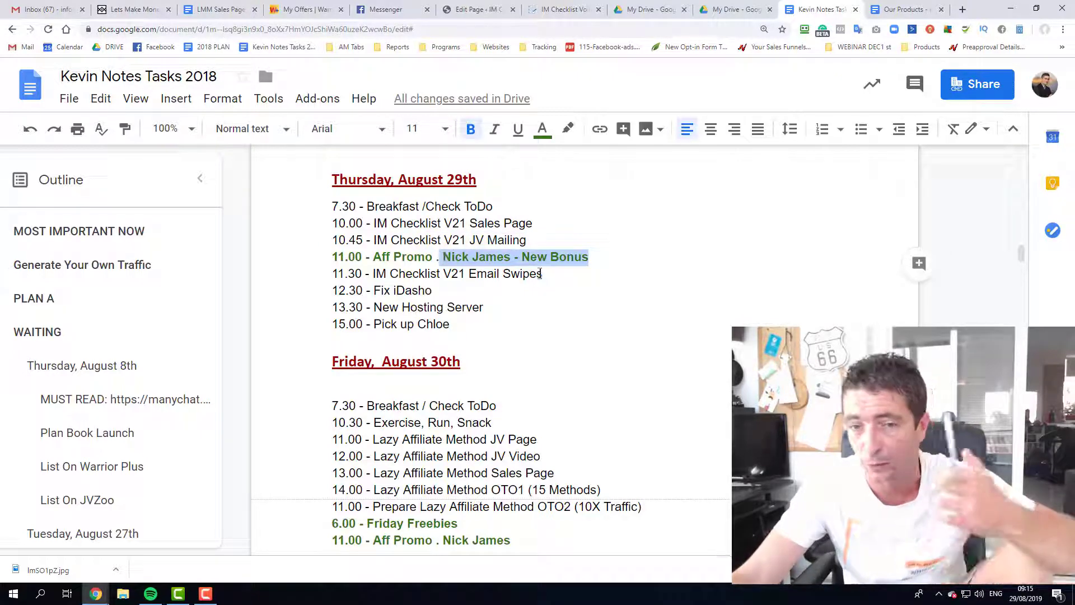
left_click_drag(542, 274, 432, 274)
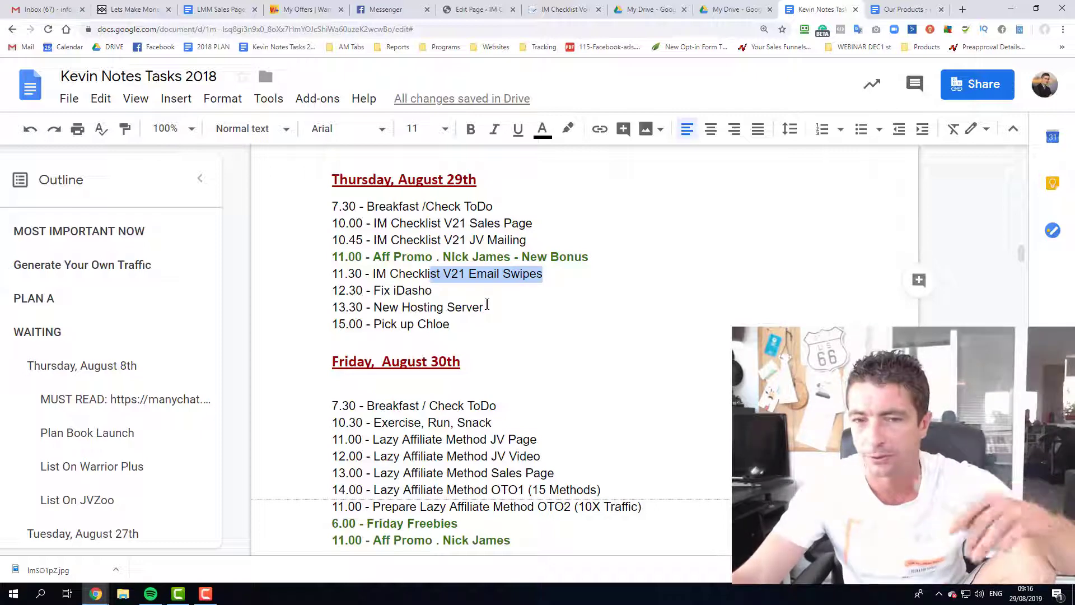
left_click(574, 230)
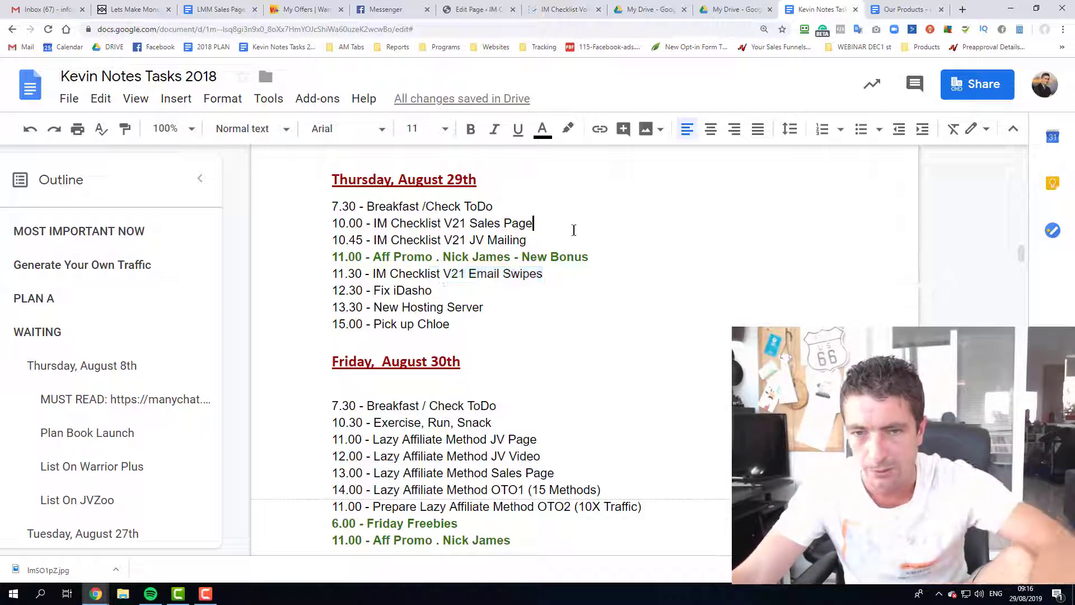
type("*******")
left_click(568, 247)
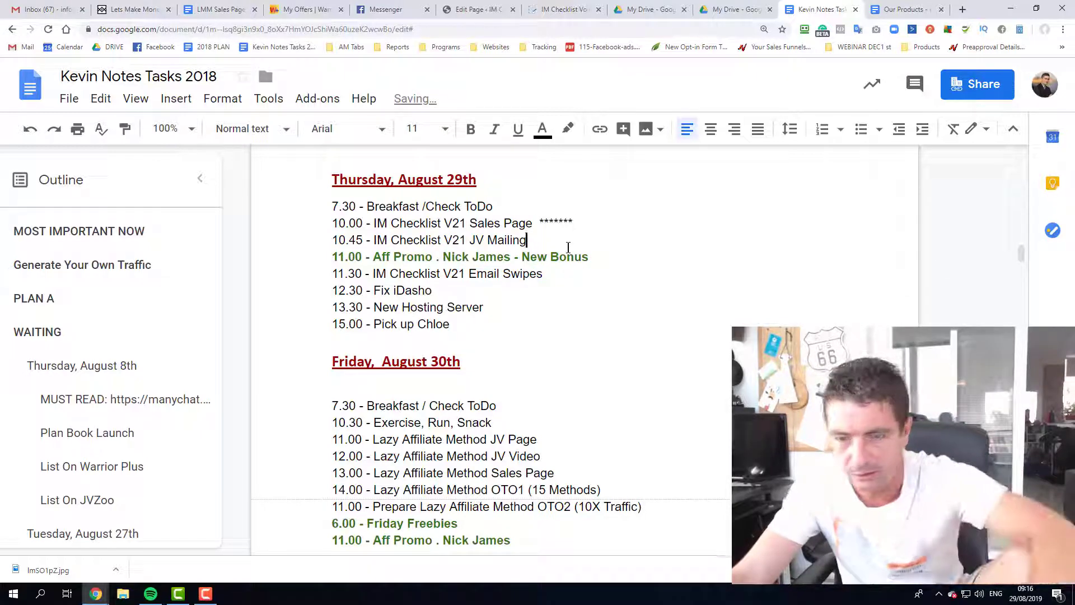
type("********")
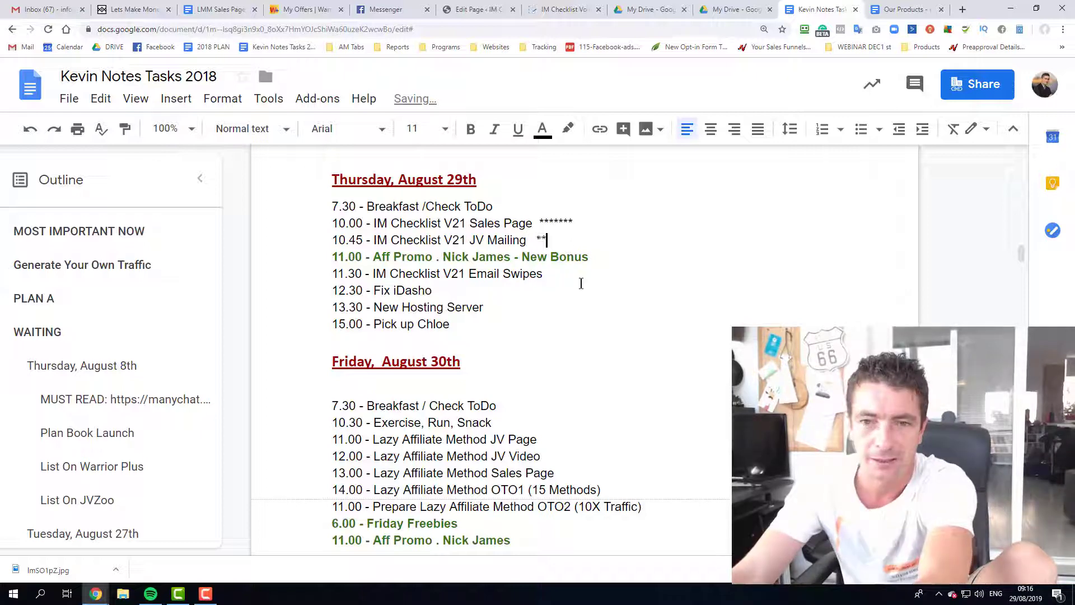
left_click(581, 282)
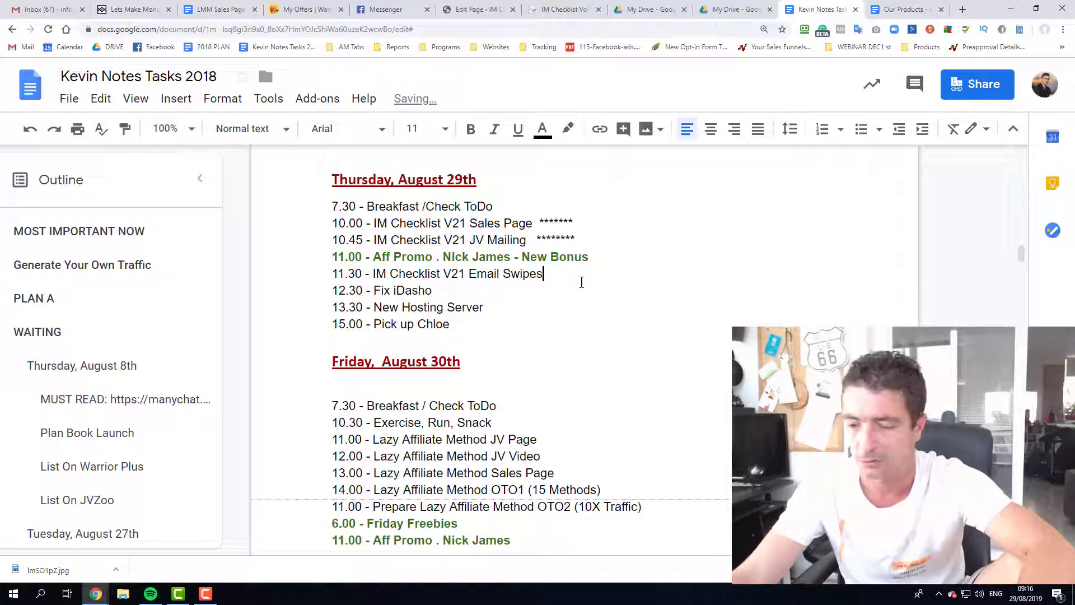
type("***********")
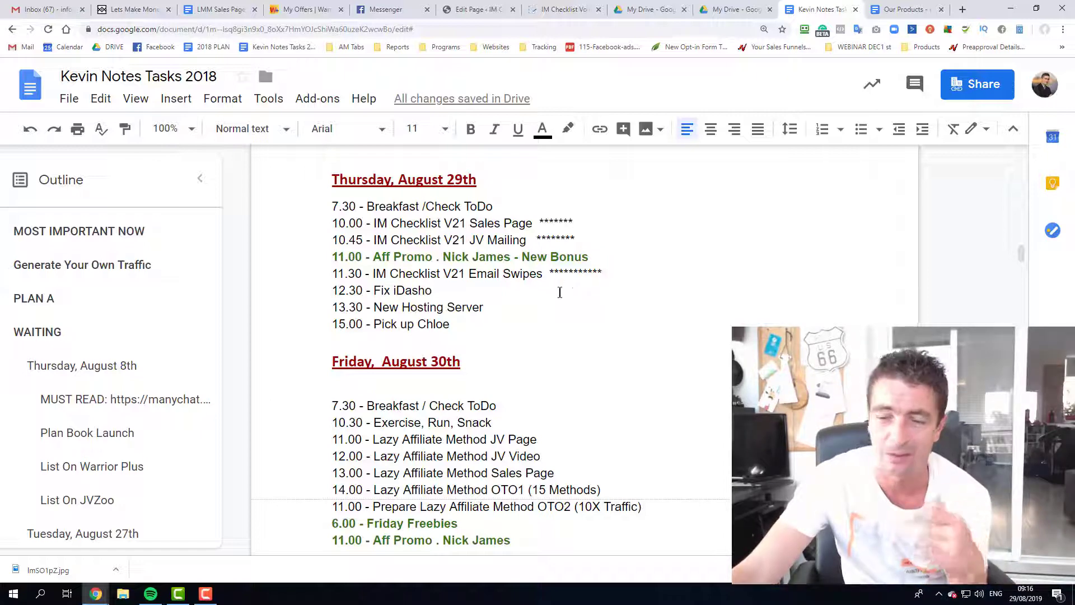
left_click_drag(331, 207, 462, 310)
left_click(475, 328)
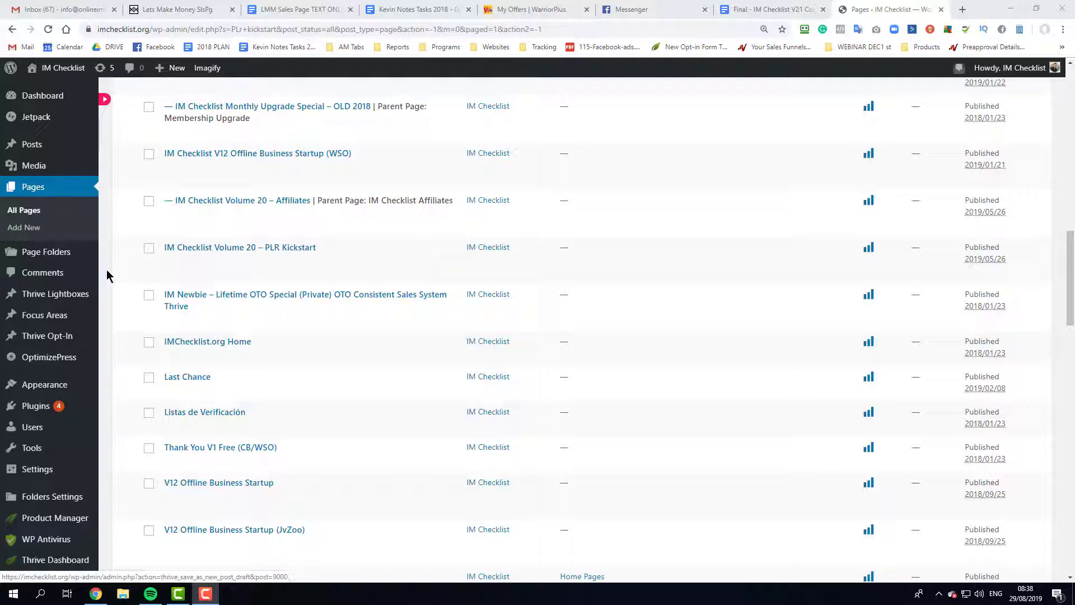
Step: In the WordPress pages list, clone the "IM Checklist Volume 20 – PLR Kickstart" page and bring up the duplicate for editing
left_click(178, 280)
right_click(178, 280)
left_click(197, 285)
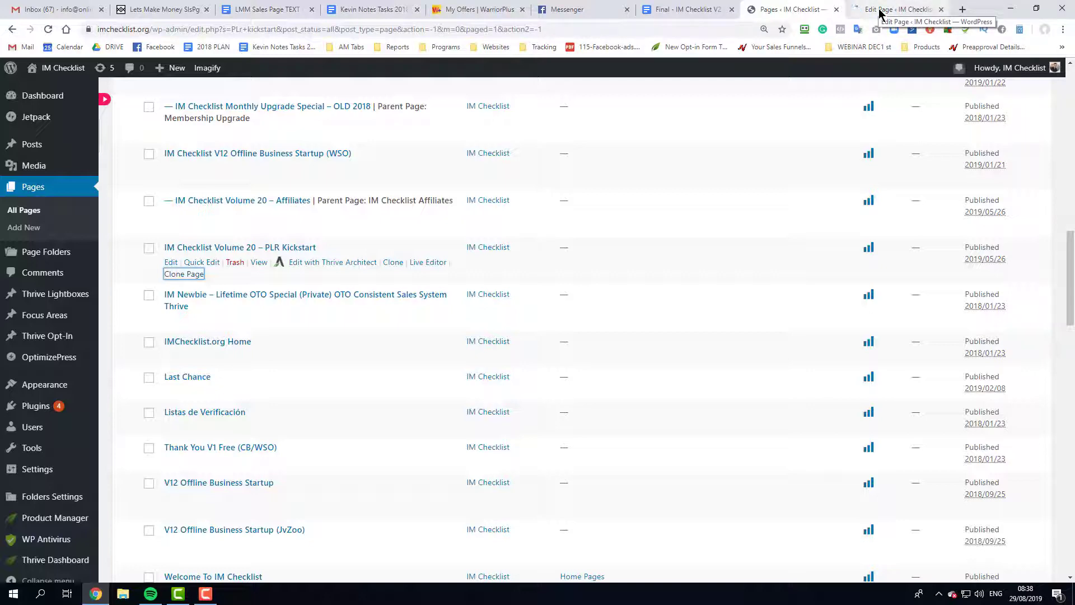
left_click(881, 14)
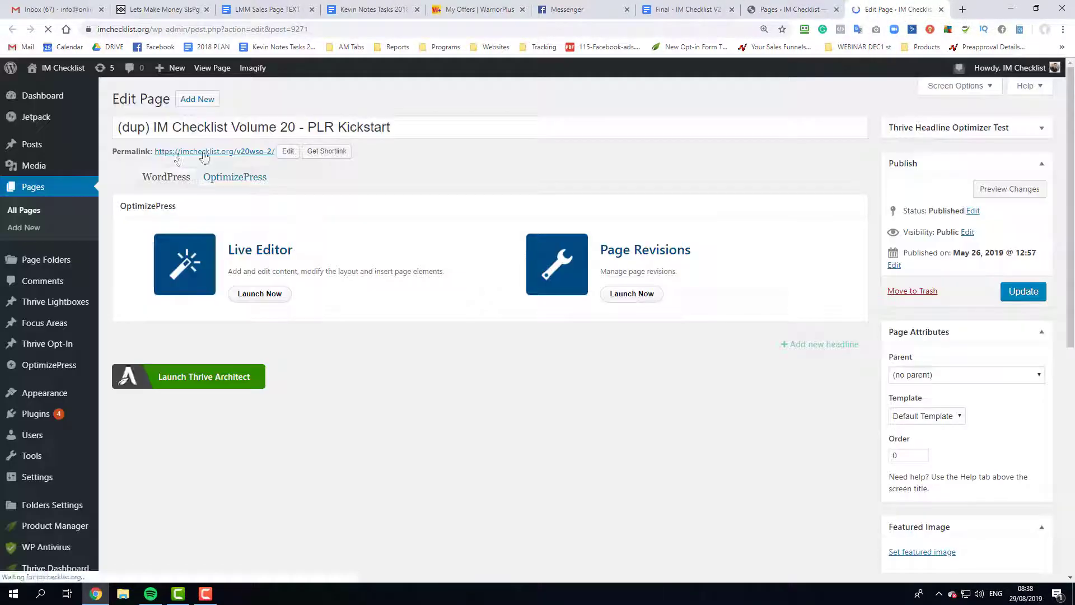
Step: Change the duplicated page's title to "IM Checklist Volume 21 -", removing the "(dup)" prefix and the "PLR Kickstart" ending
left_click(150, 127)
key("BackSpace")
key("BackSpace")
key("BackSpace")
key("BackSpace")
key("BackSpace")
key("BackSpace")
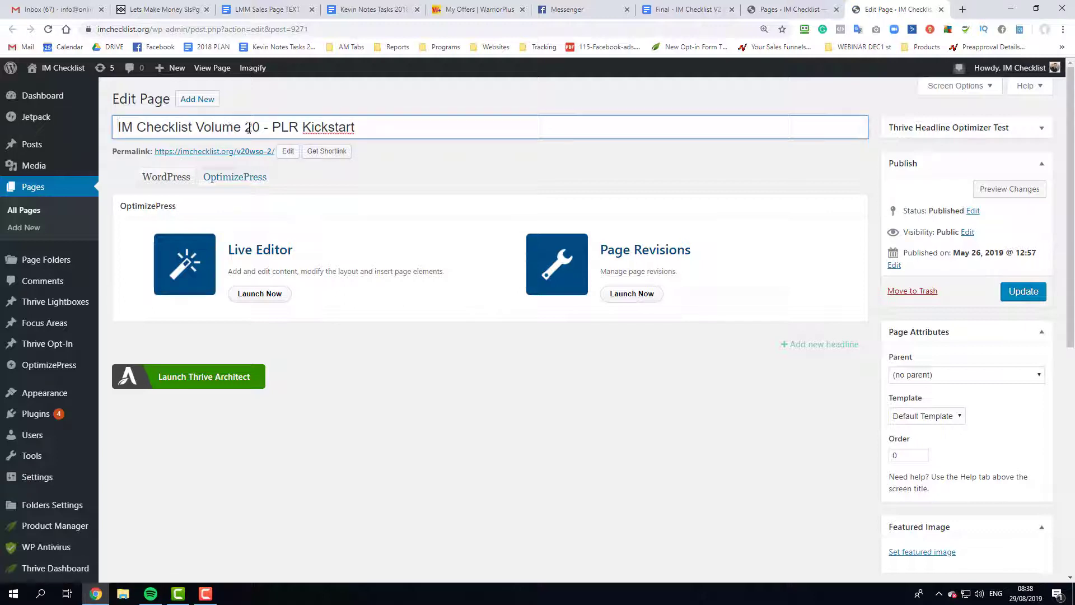
double_click(253, 127)
type("21")
left_click_drag(269, 128, 518, 133)
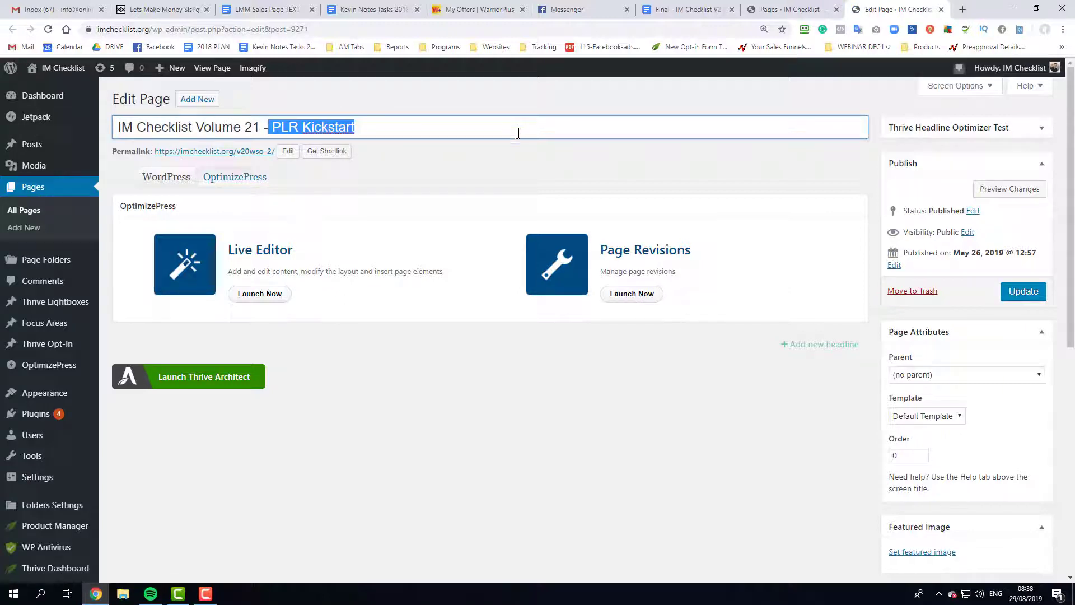
key("BackSpace")
Step: Set the page's permalink slug to "v21wso" and update the page
left_click(288, 151)
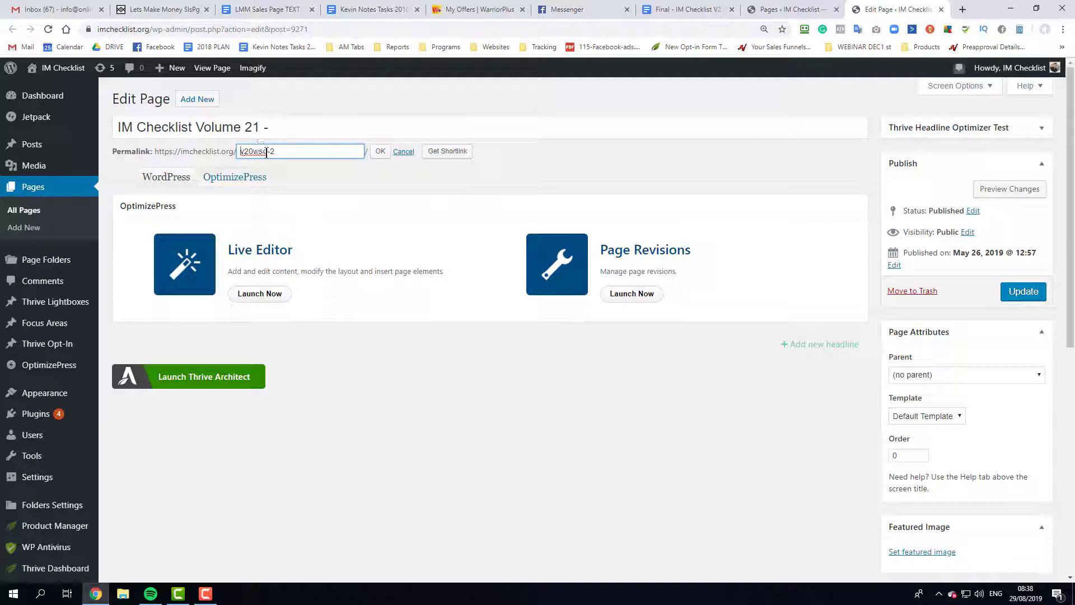
left_click_drag(253, 151, 245, 152)
type("21")
left_click(326, 151)
key("BackSpace")
key("BackSpace")
left_click(381, 152)
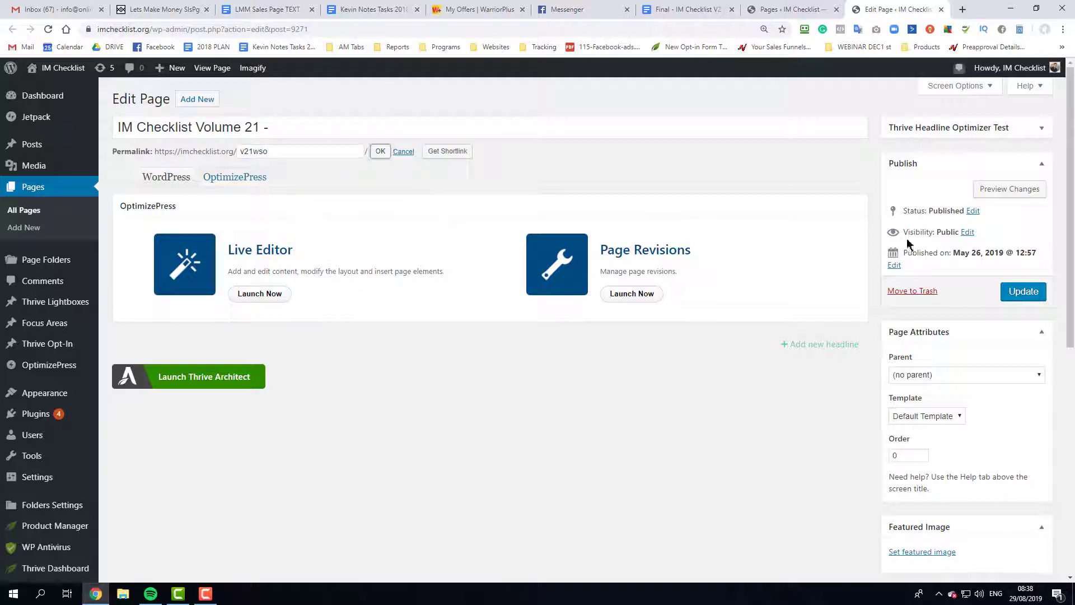
left_click(1023, 292)
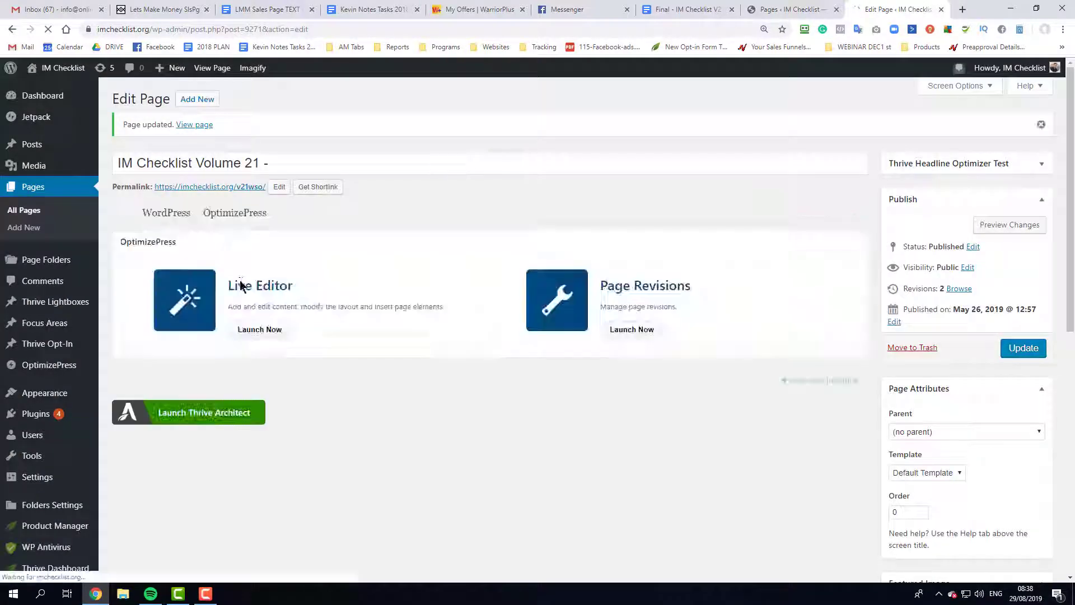
Step: Open the page in the OptimizePress Live Editor and look through the copied sales page from headline to guarantee and closing sections
left_click(268, 333)
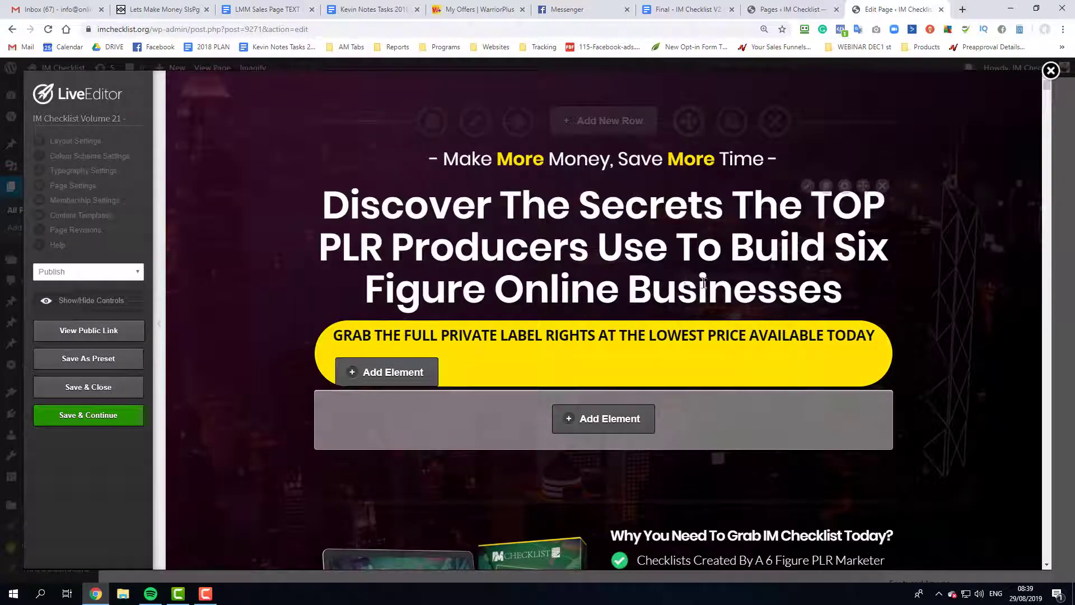
left_click_drag(1047, 85, 1013, 485)
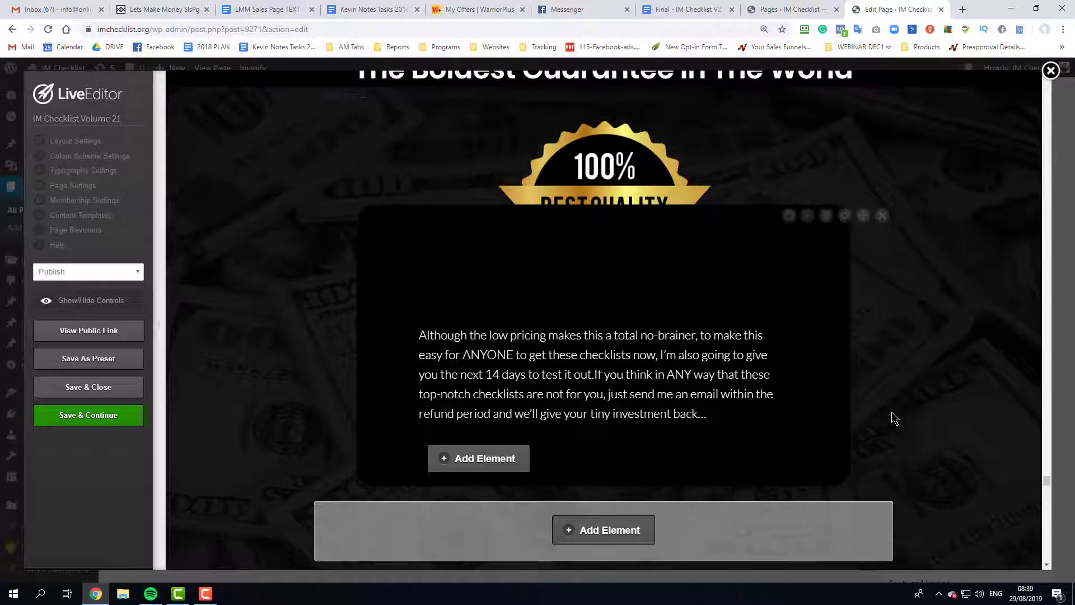
scroll(893, 420, "down", 12)
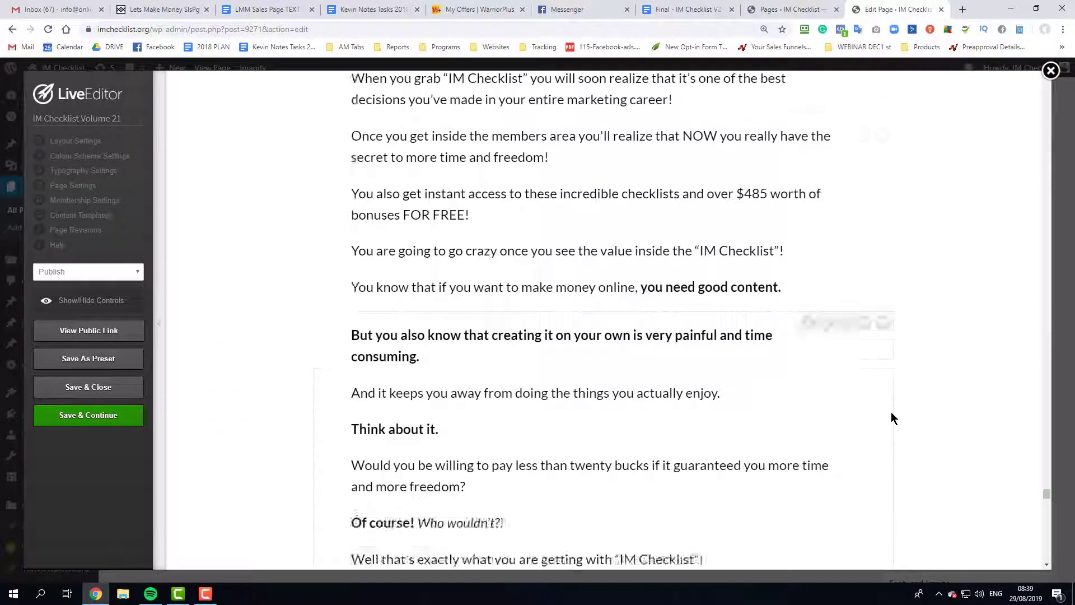
scroll(892, 412, "down", 1)
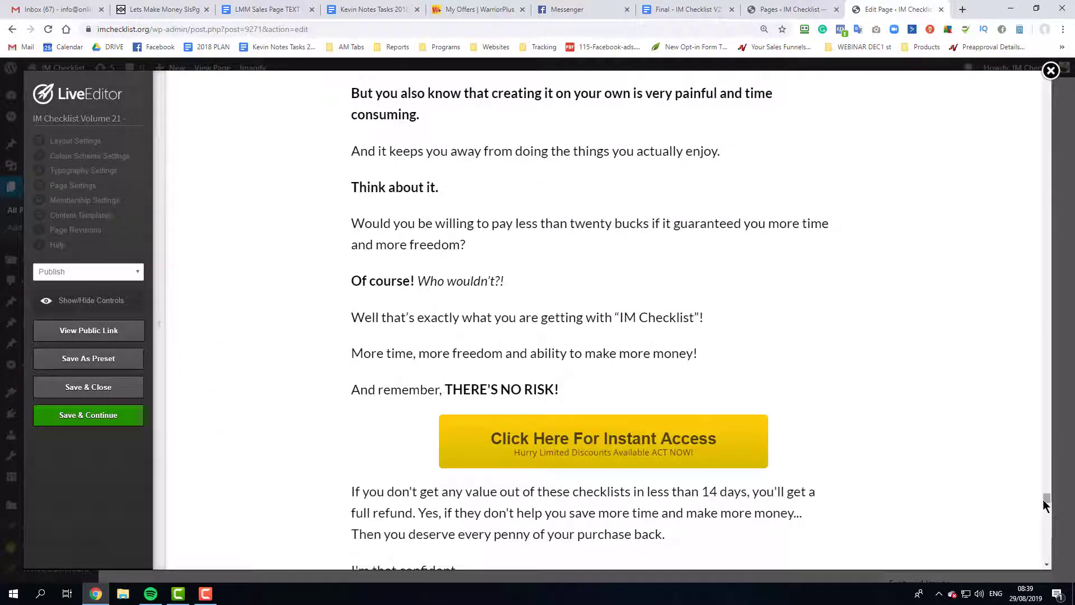
left_click_drag(1045, 503, 994, 251)
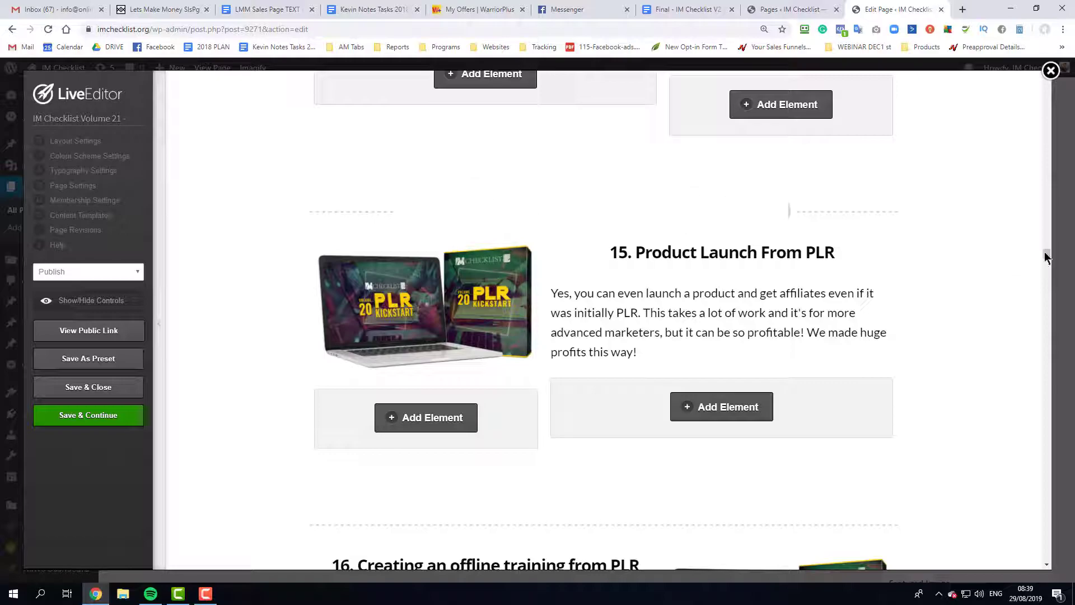
left_click_drag(1046, 252, 1050, 90)
scroll(970, 179, "up", 5)
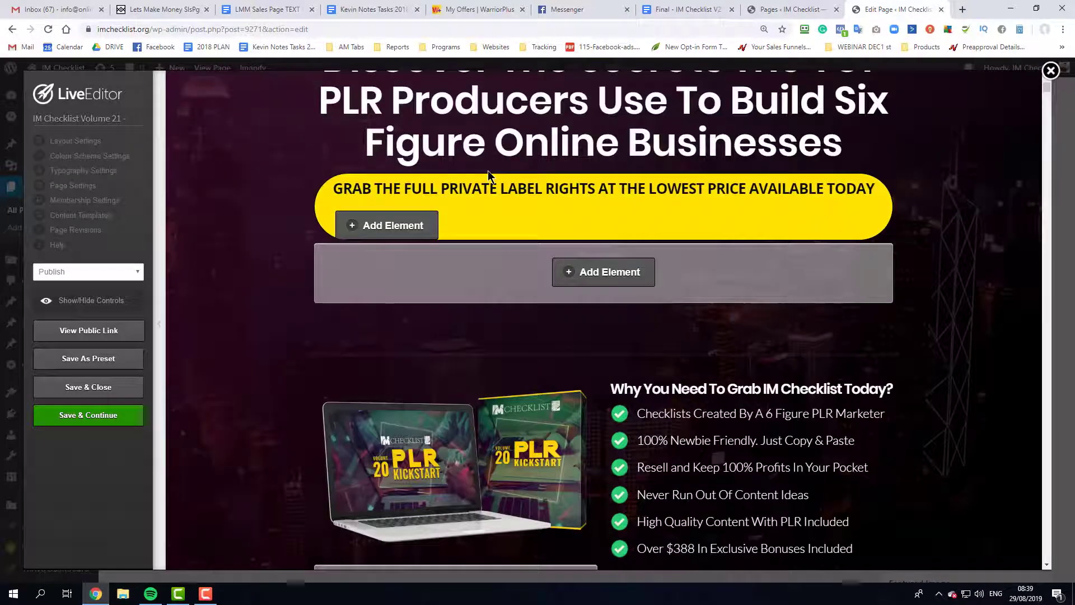
scroll(652, 234, "up", 1)
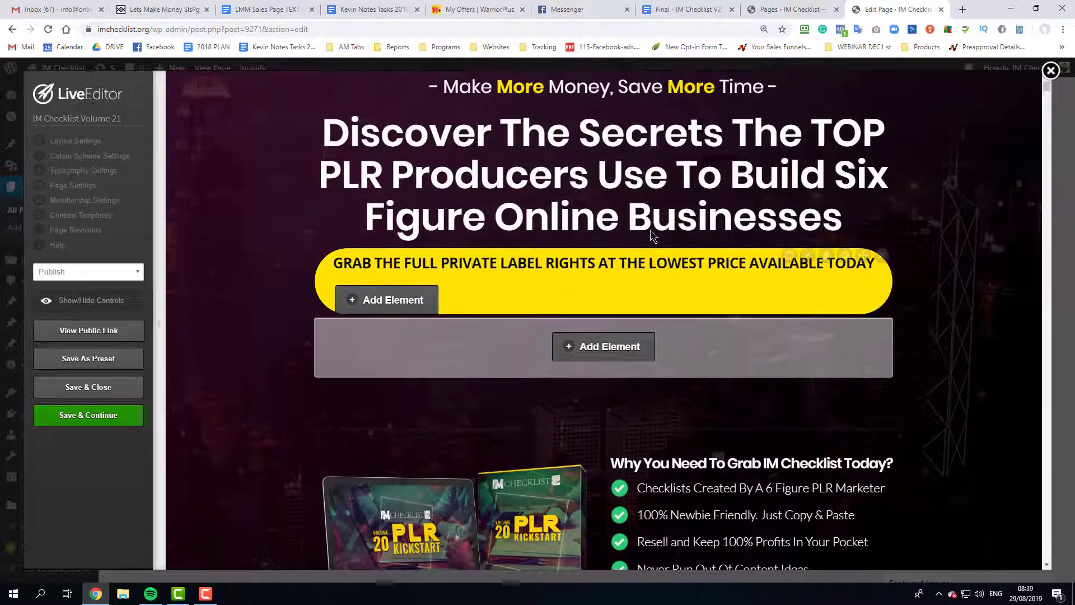
Step: Open imchecklist.org/jv21 in a new browser tab
left_click(962, 10)
type("jv")
key("BackSpace")
key("BackSpace")
key("BackSpace")
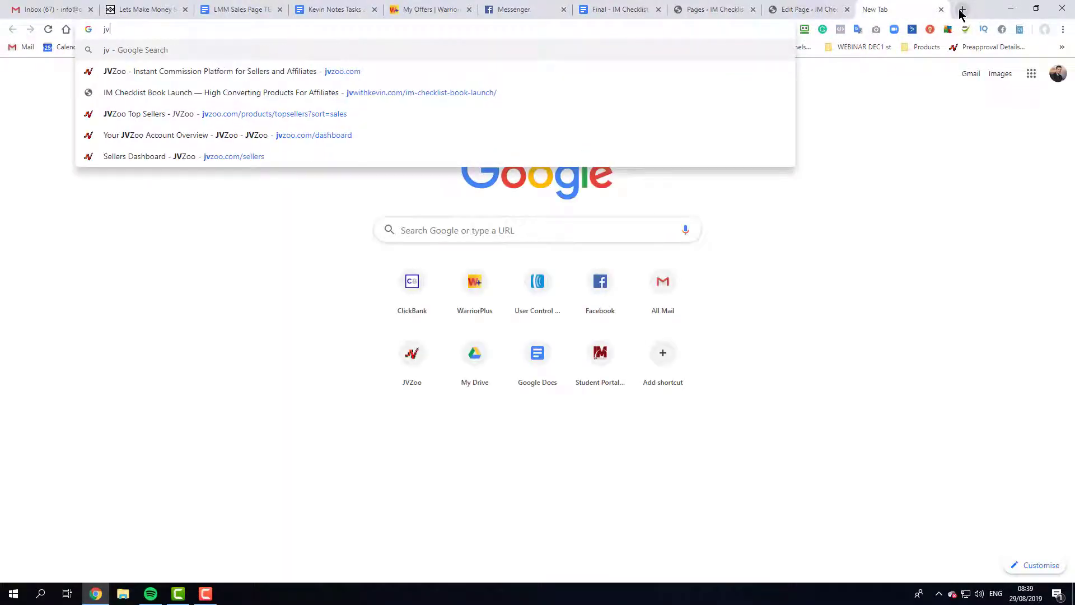
type("imchecklist.org")
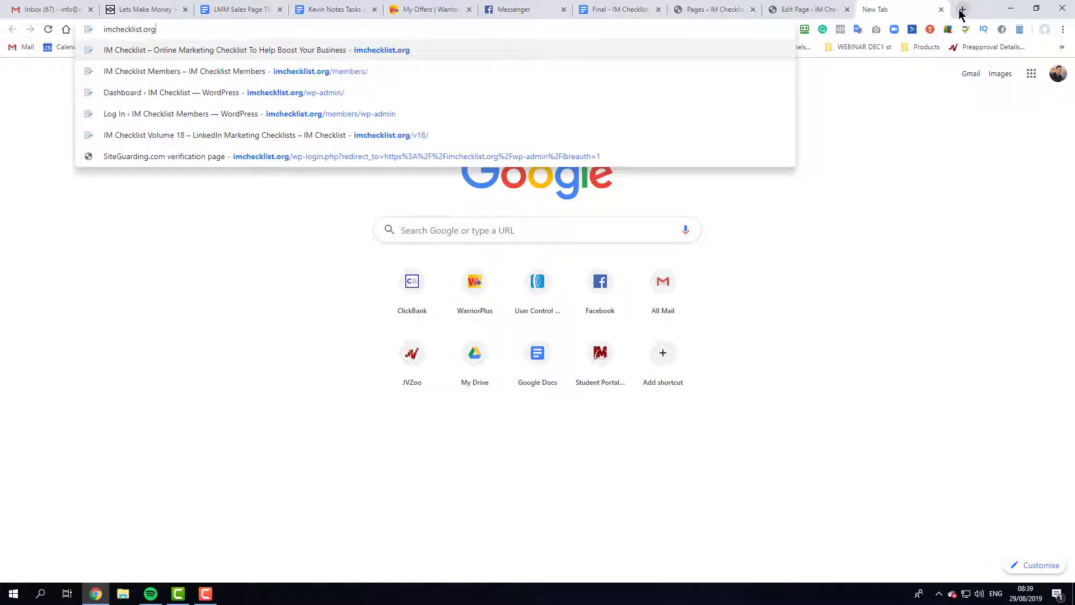
type("/jv21")
key("Return")
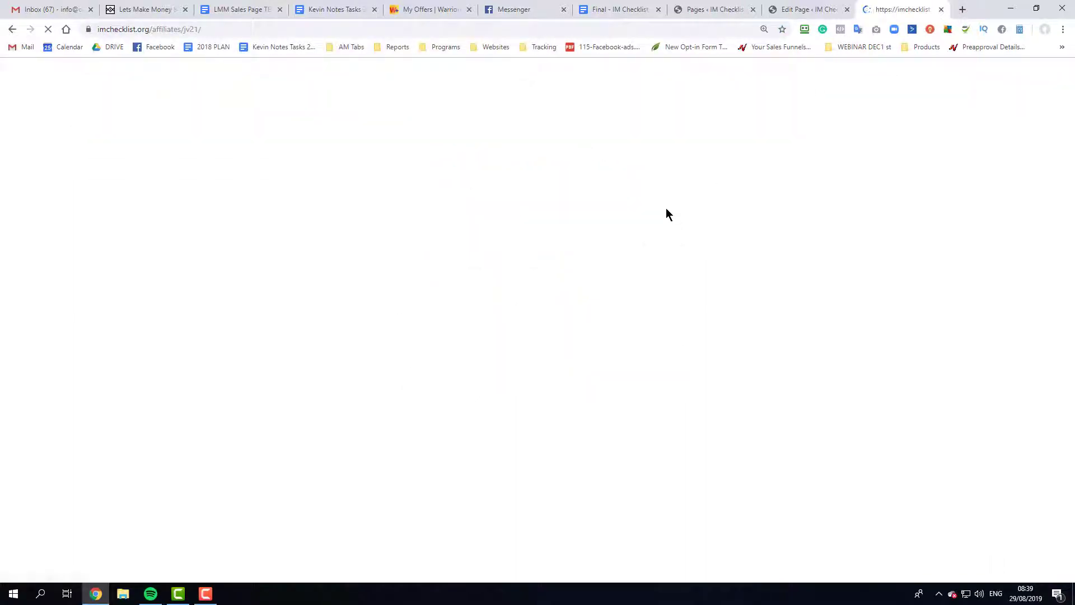
Step: Copy the image address of the Volume 21 Google Analytics laptop and box mockup on the JV page
scroll(448, 268, "down", 3)
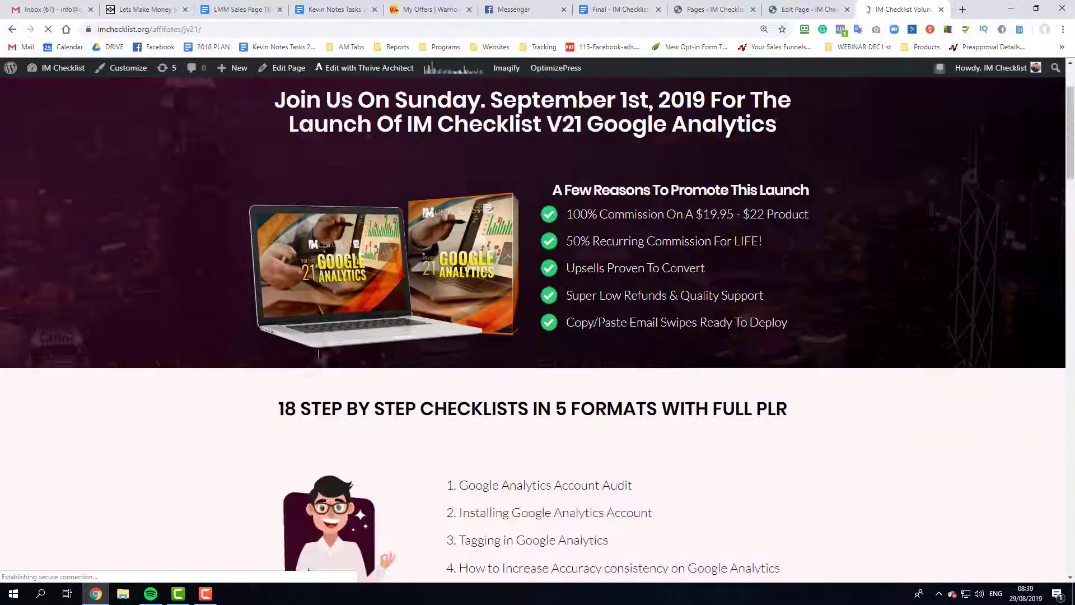
right_click(332, 230)
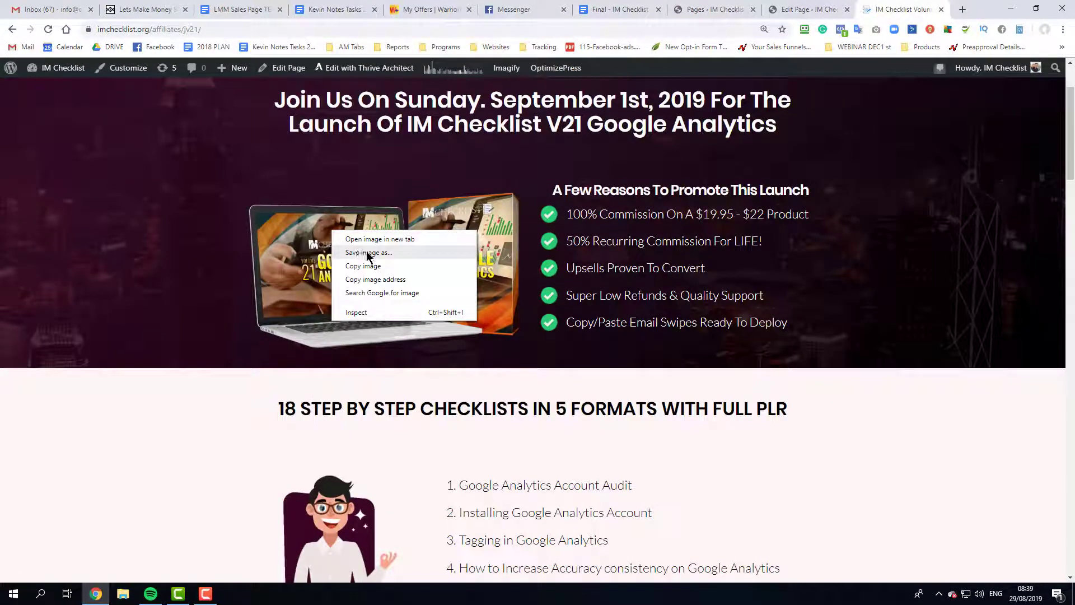
left_click(387, 279)
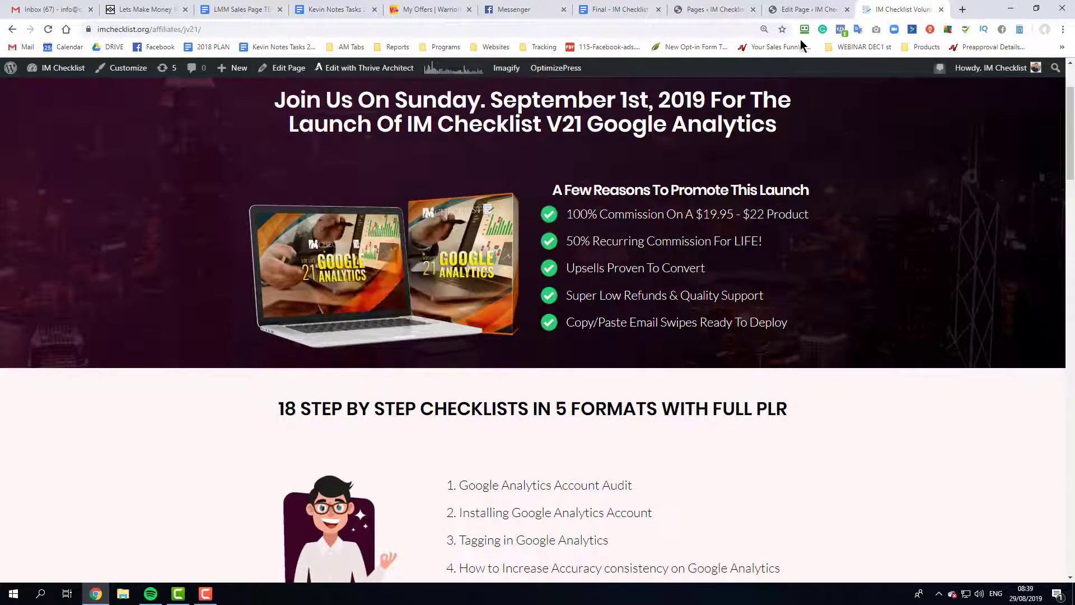
left_click(806, 9)
scroll(676, 183, "down", 1)
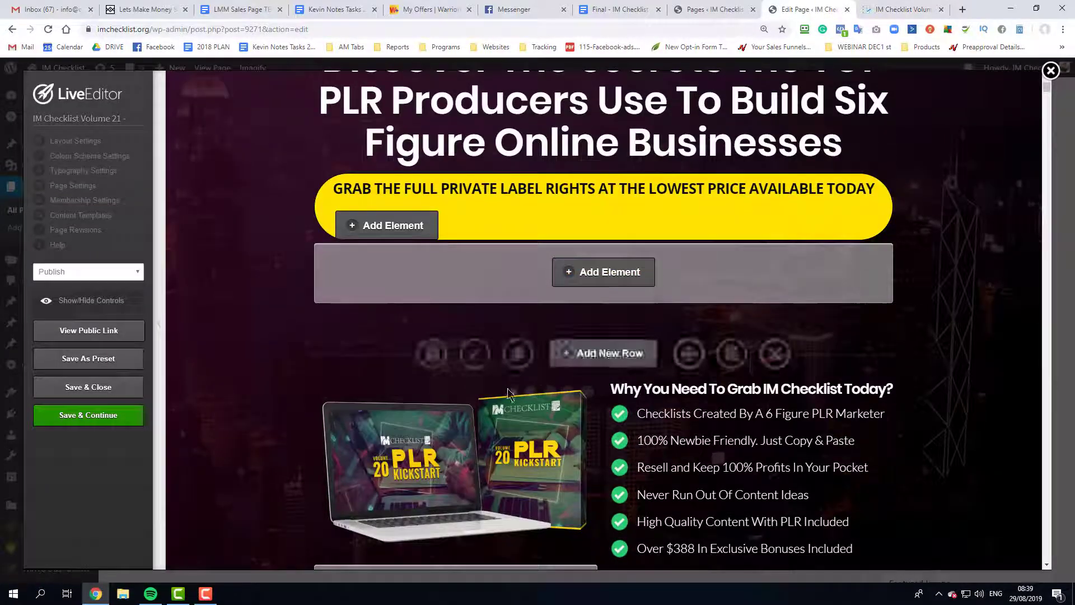
left_click(514, 398)
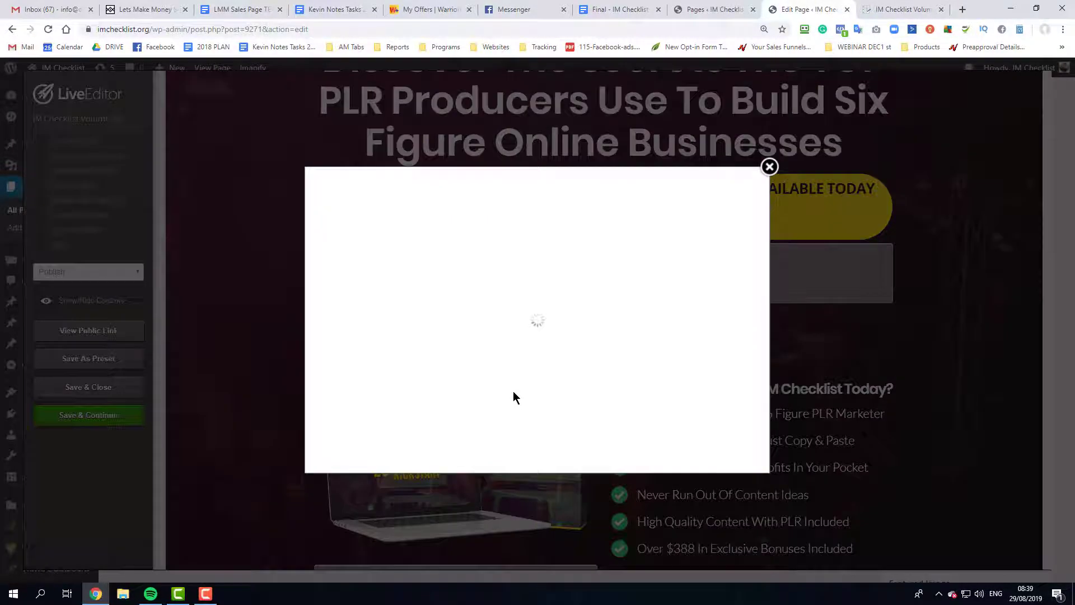
left_click(606, 455)
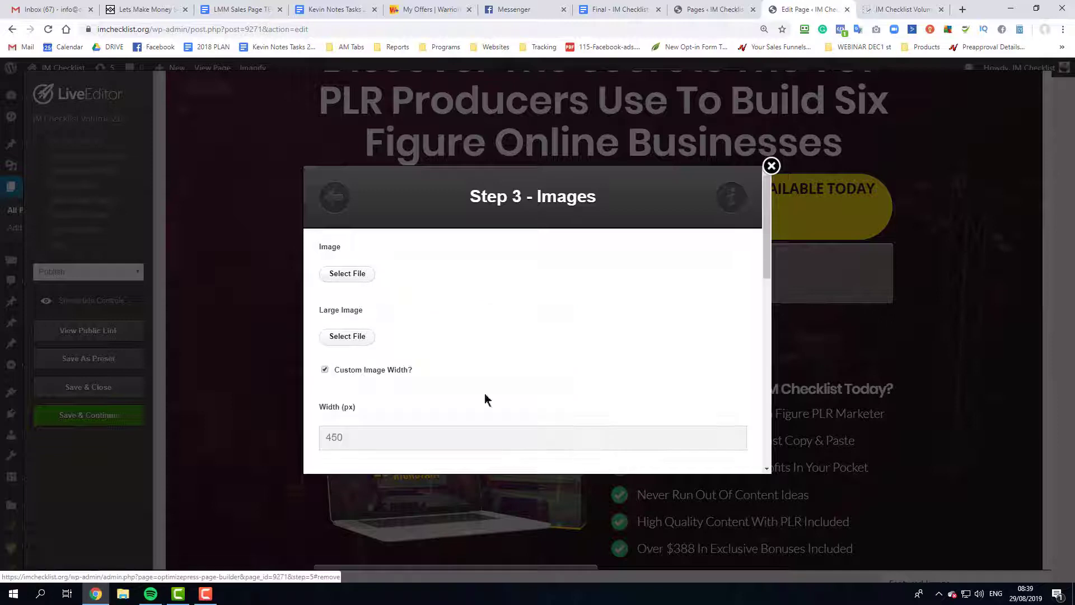
left_click(346, 274)
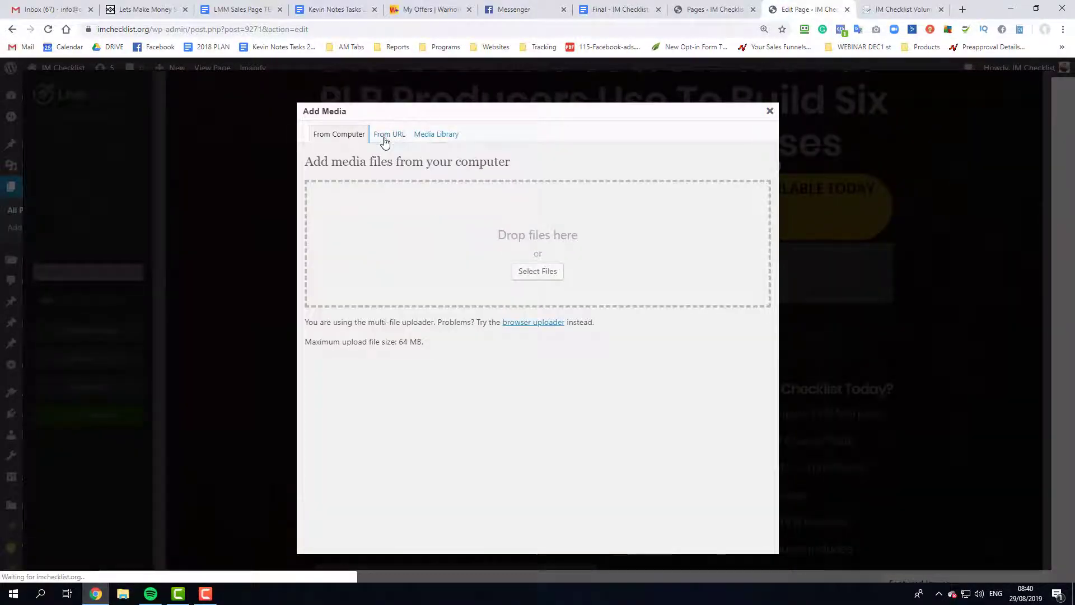
left_click(384, 143)
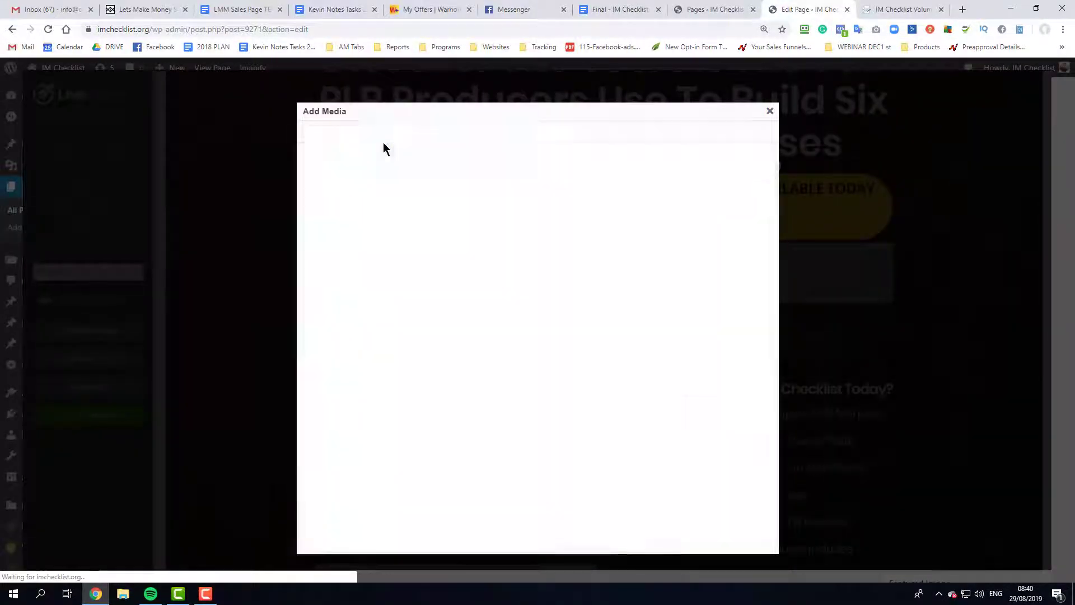
left_click(431, 189)
left_click(439, 216)
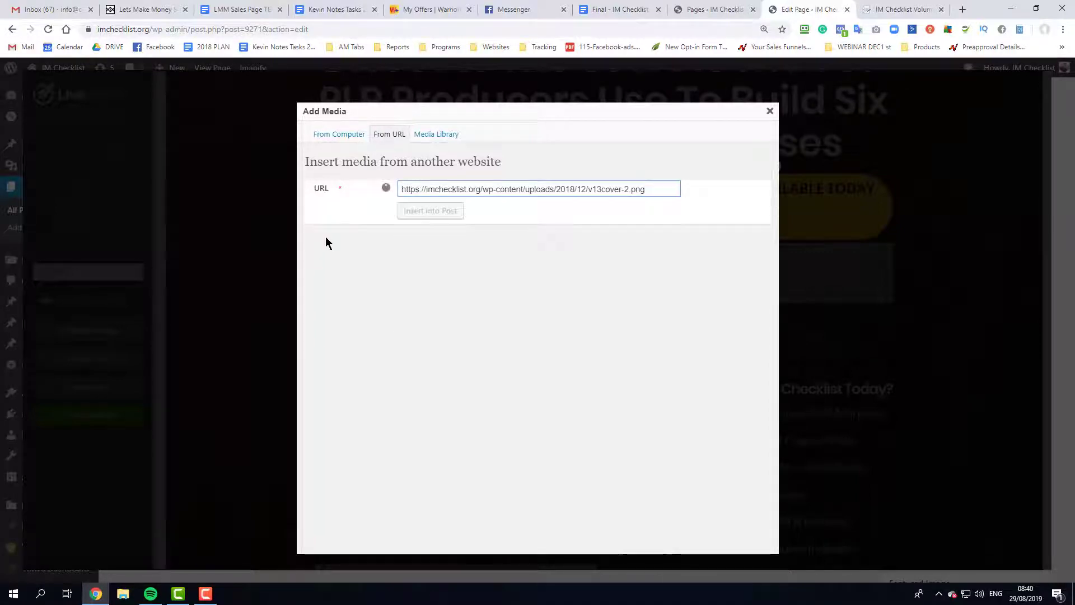
left_click(414, 219)
scroll(600, 365, "down", 5)
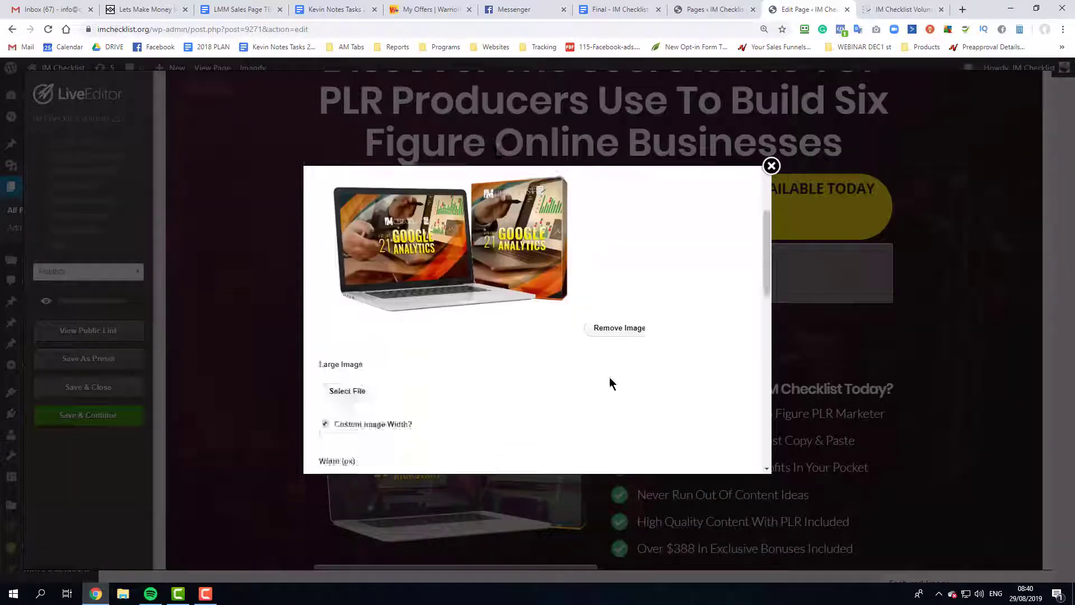
scroll(711, 435, "down", 3)
left_click(723, 451)
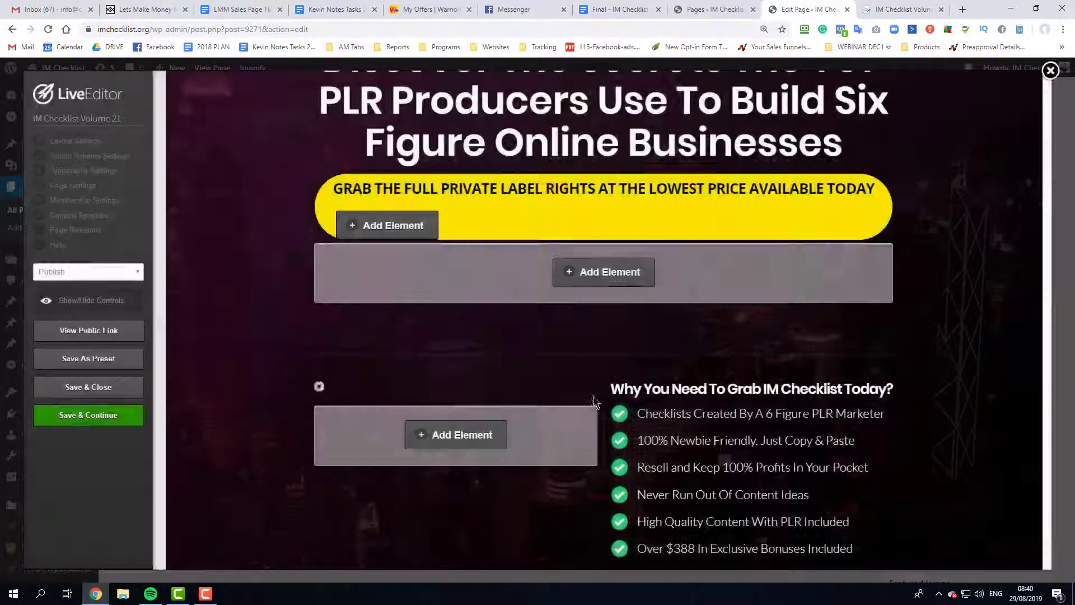
Step: Find the first checklist section on the sales page and copy its new title "Google Analytics Account Audit" from the "Final - IM Checklist V21 Copy" document
scroll(502, 374, "down", 20)
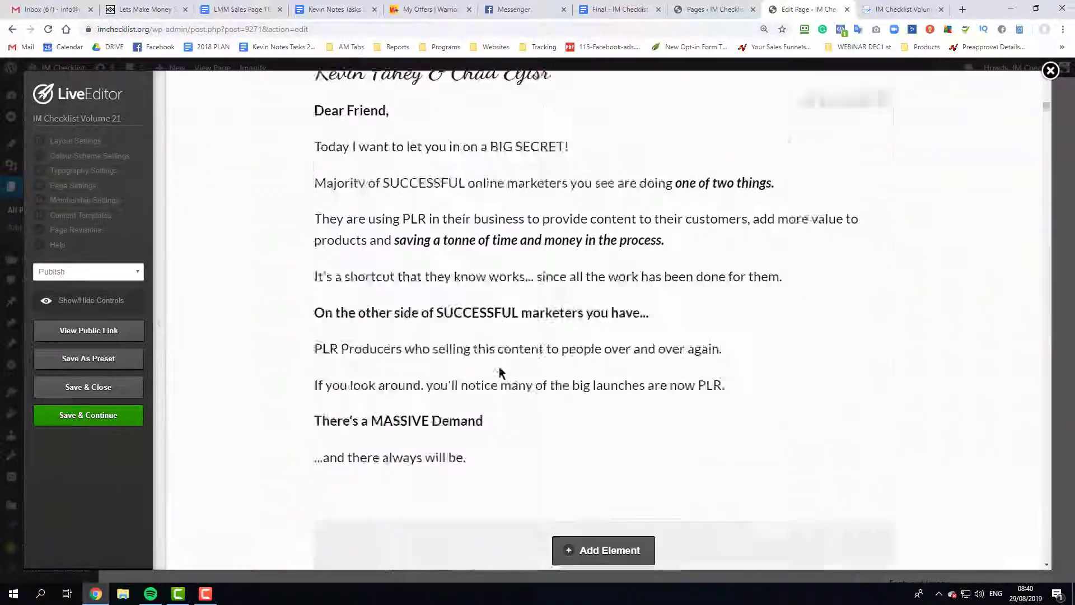
scroll(500, 365, "down", 20)
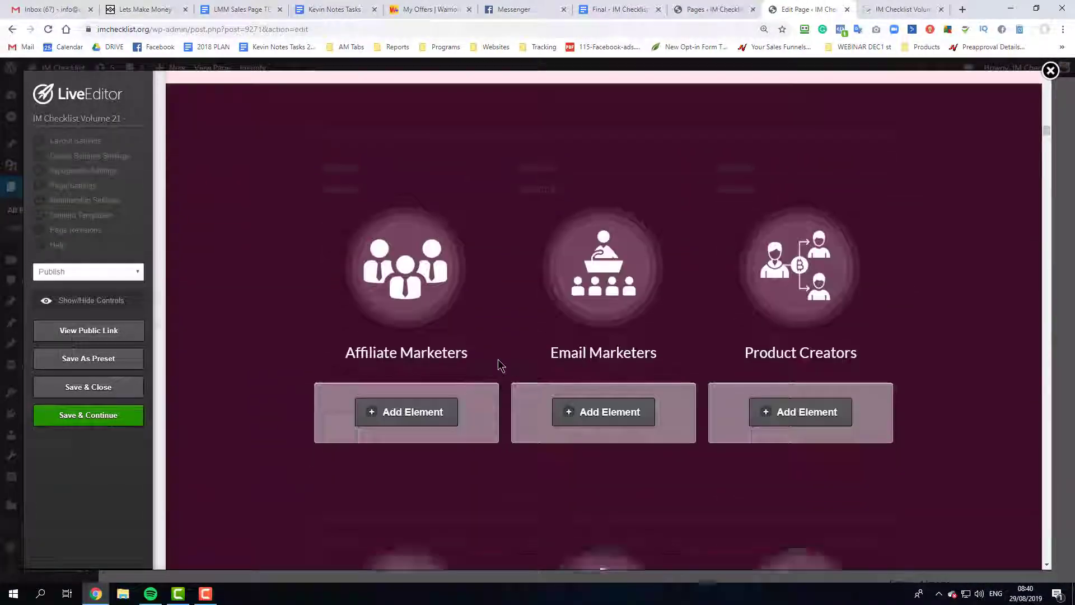
scroll(500, 364, "down", 20)
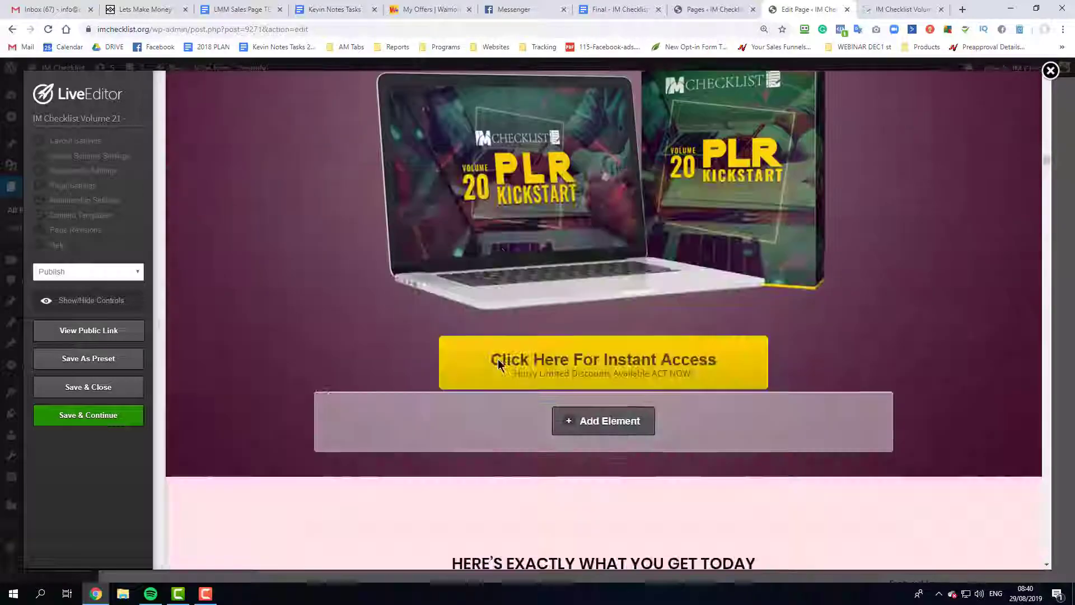
scroll(573, 210, "down", 10)
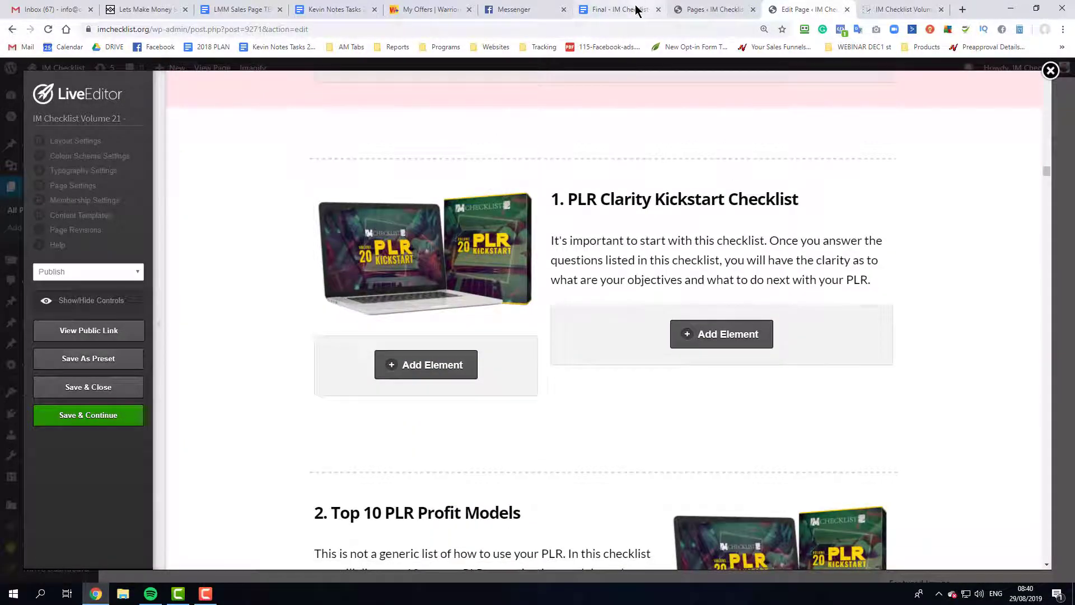
left_click(636, 9)
scroll(530, 241, "down", 8)
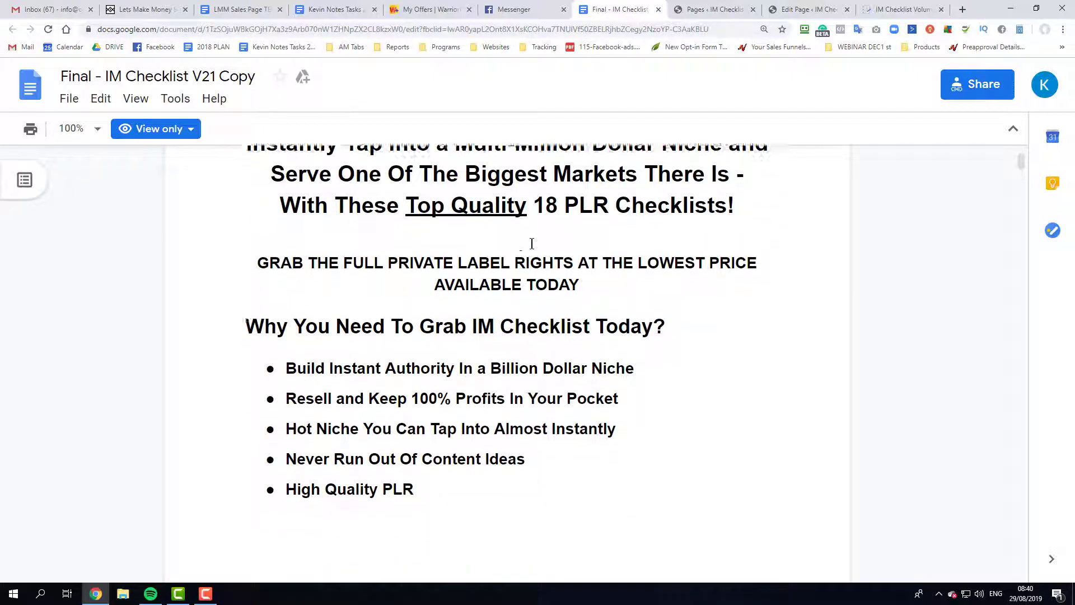
scroll(532, 245, "down", 15)
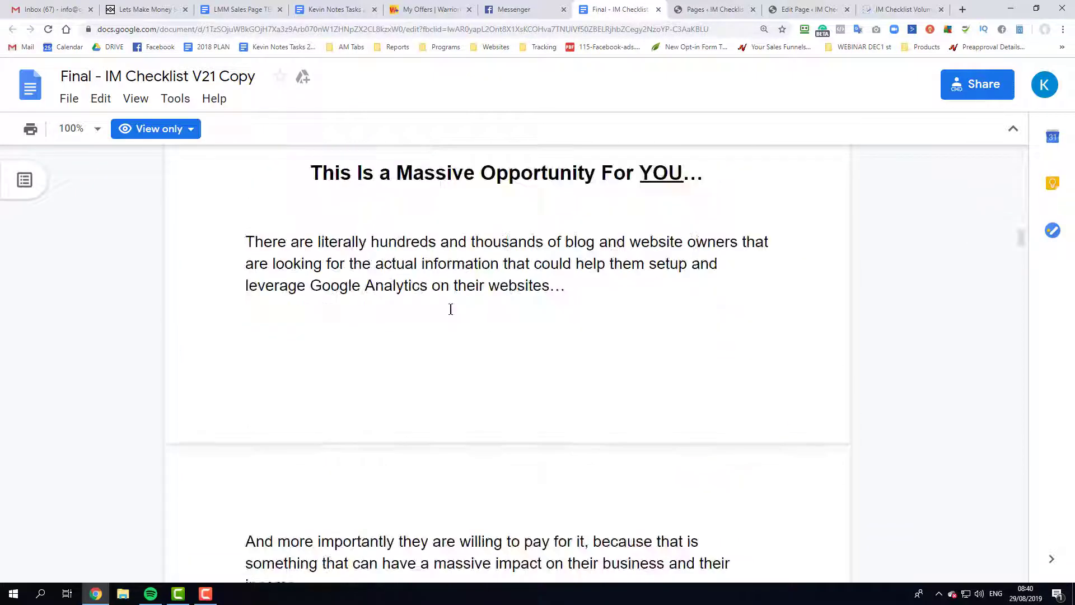
scroll(320, 263, "down", 15)
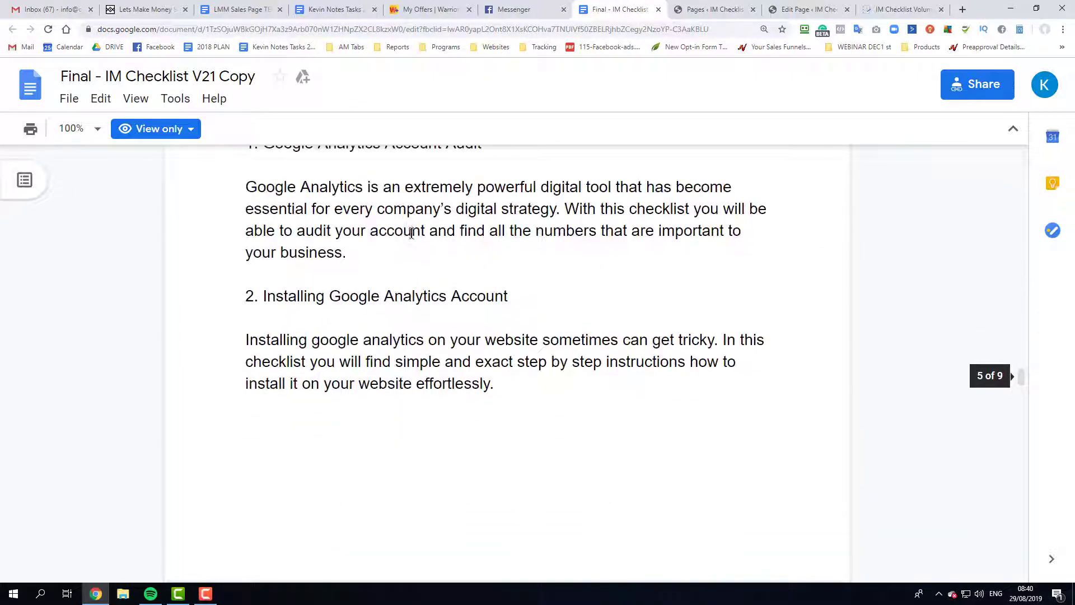
scroll(297, 353, "up", 5)
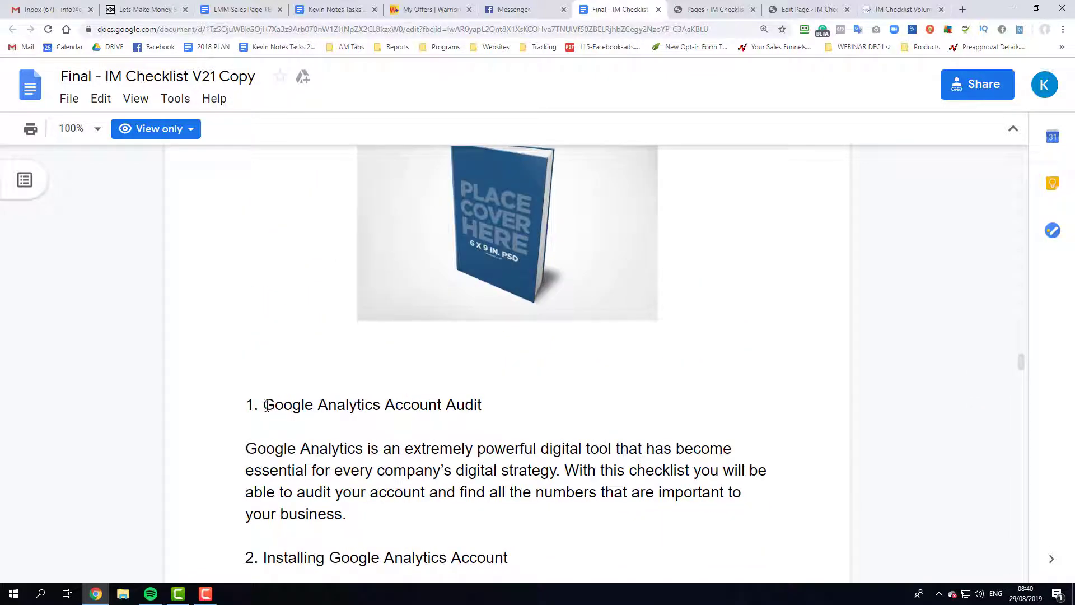
left_click_drag(266, 405, 516, 403)
key("ctrl+c")
Step: Change the heading of checklist 1 on the sales page to "1. Google Analytics Account Audit"
left_click(885, 6)
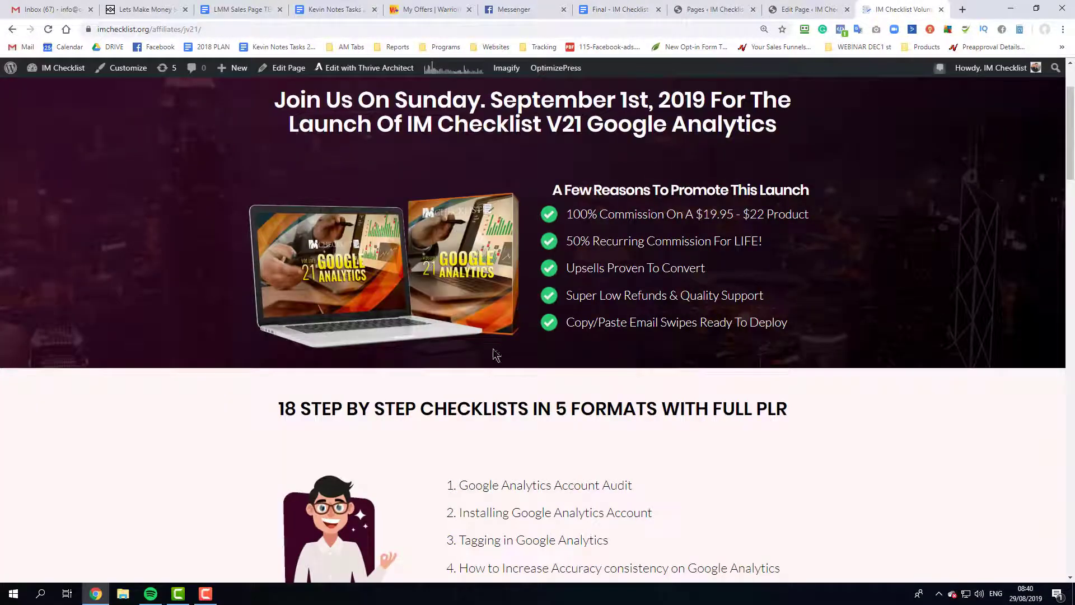
scroll(493, 361, "down", 4)
left_click(798, 8)
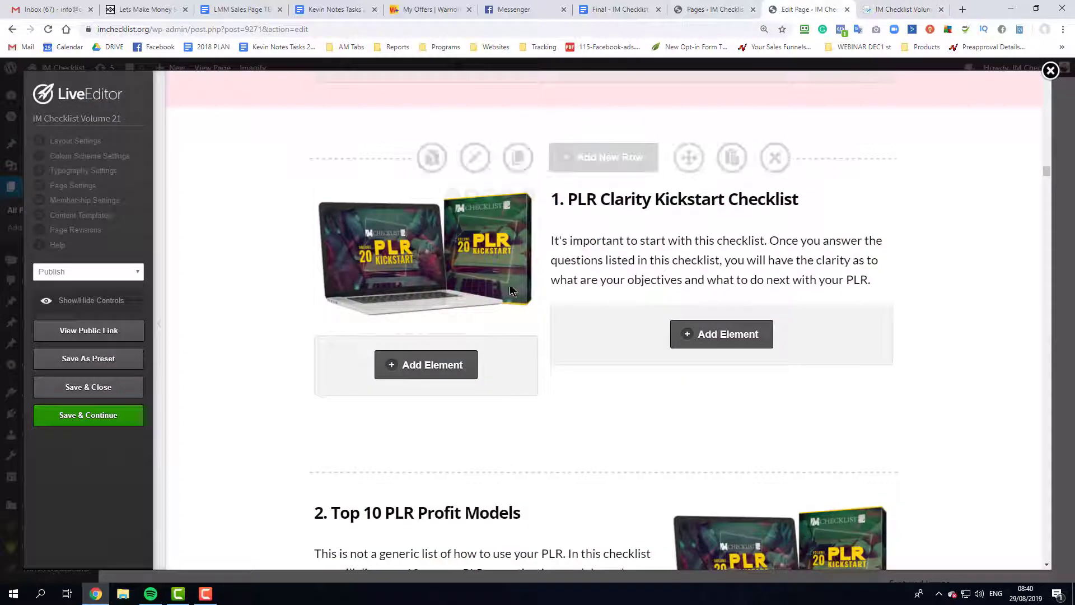
double_click(626, 200)
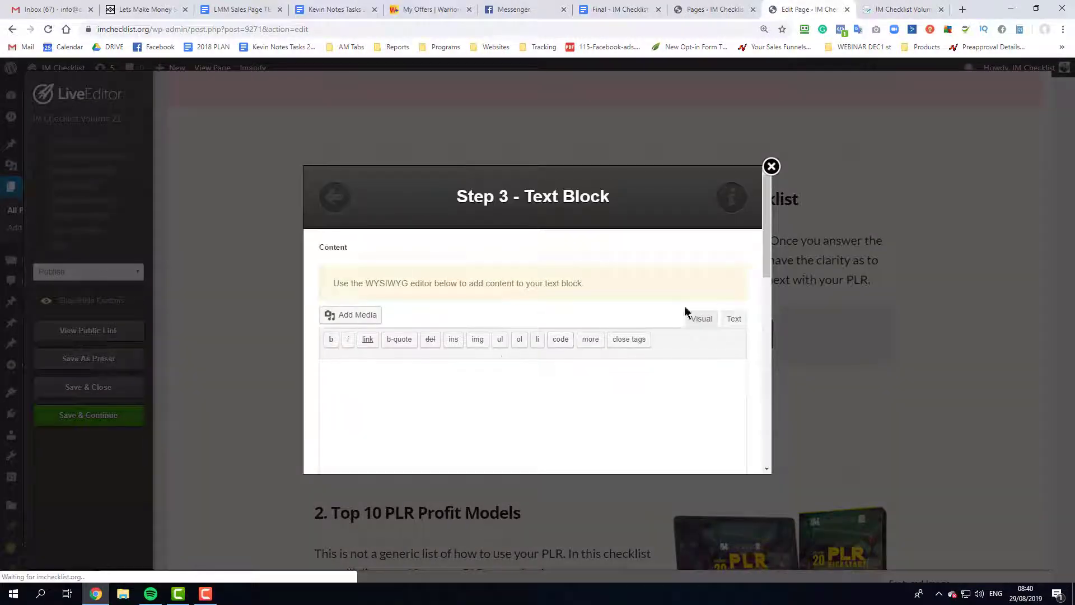
left_click(735, 318)
left_click_drag(500, 373, 637, 374)
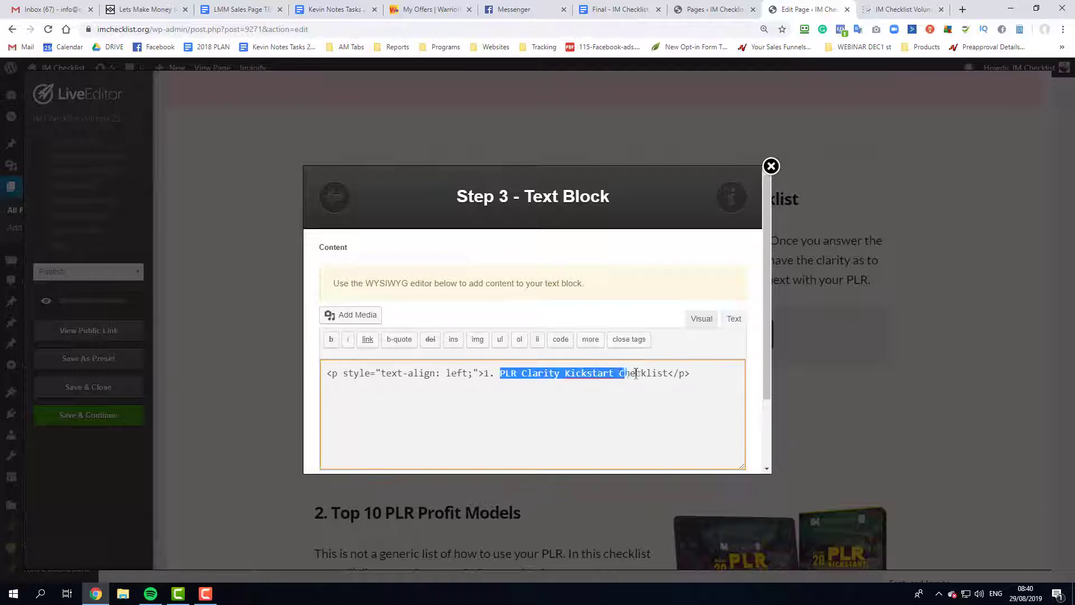
key("ctrl+v")
scroll(633, 395, "down", 2)
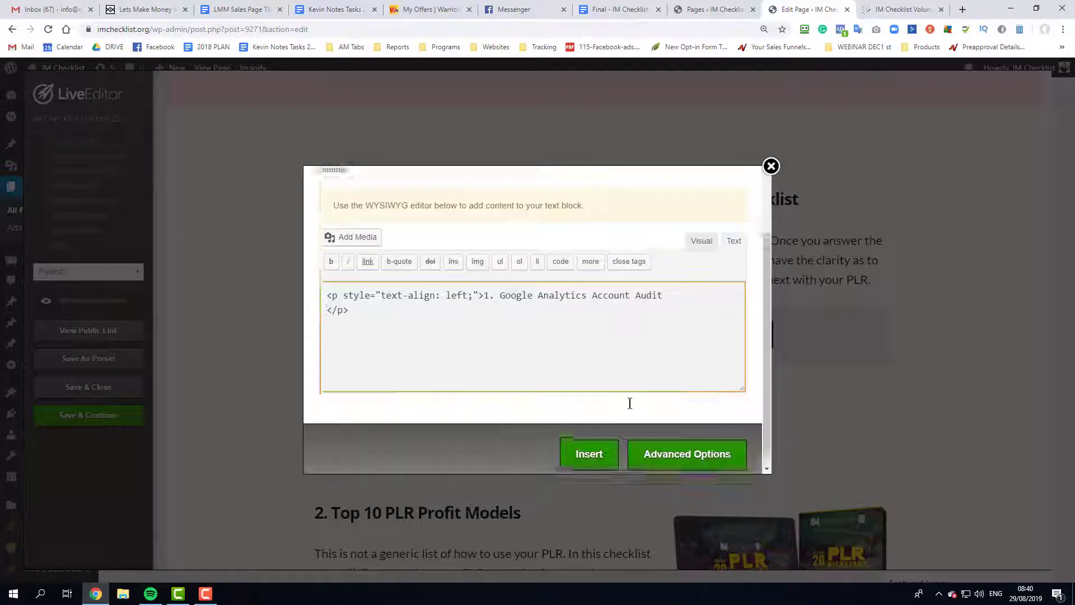
left_click(589, 442)
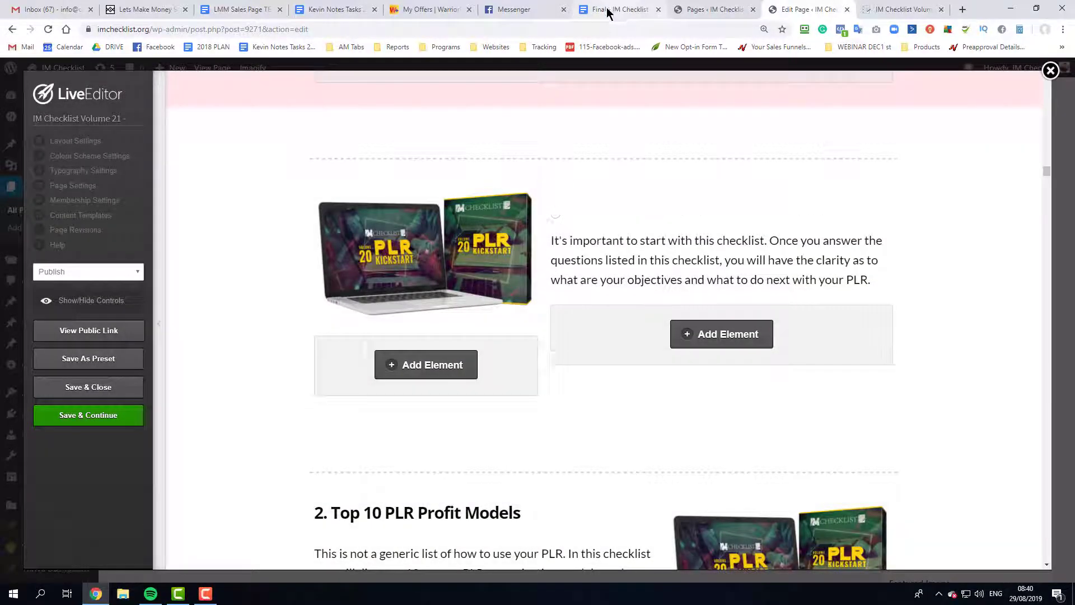
Step: Copy the description paragraph under "Google Analytics Account Audit" from the "Final - IM Checklist V21 Copy" document
left_click(335, 10)
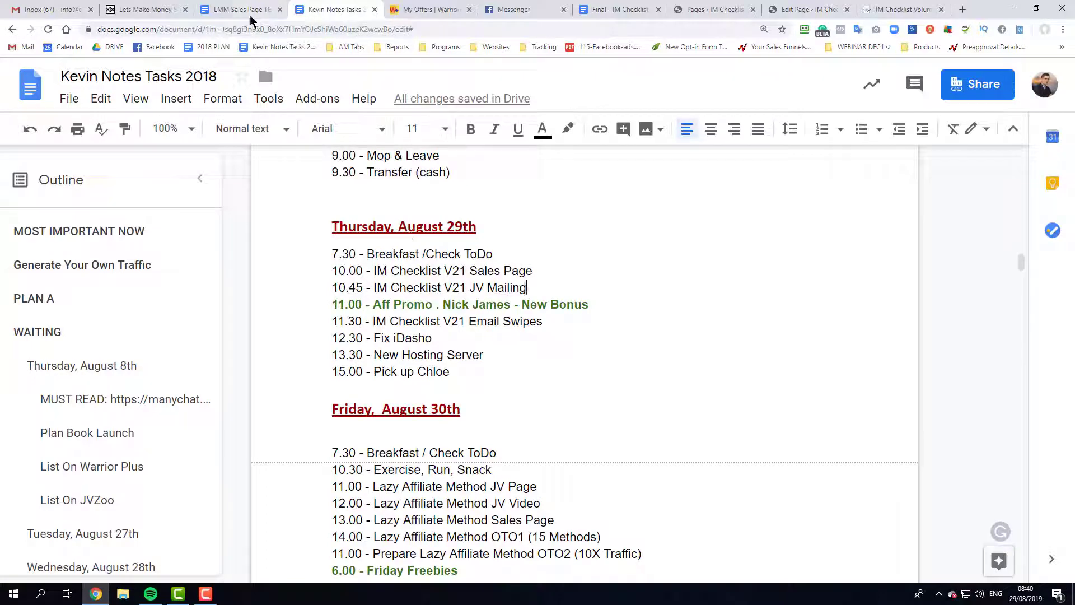
left_click(244, 15)
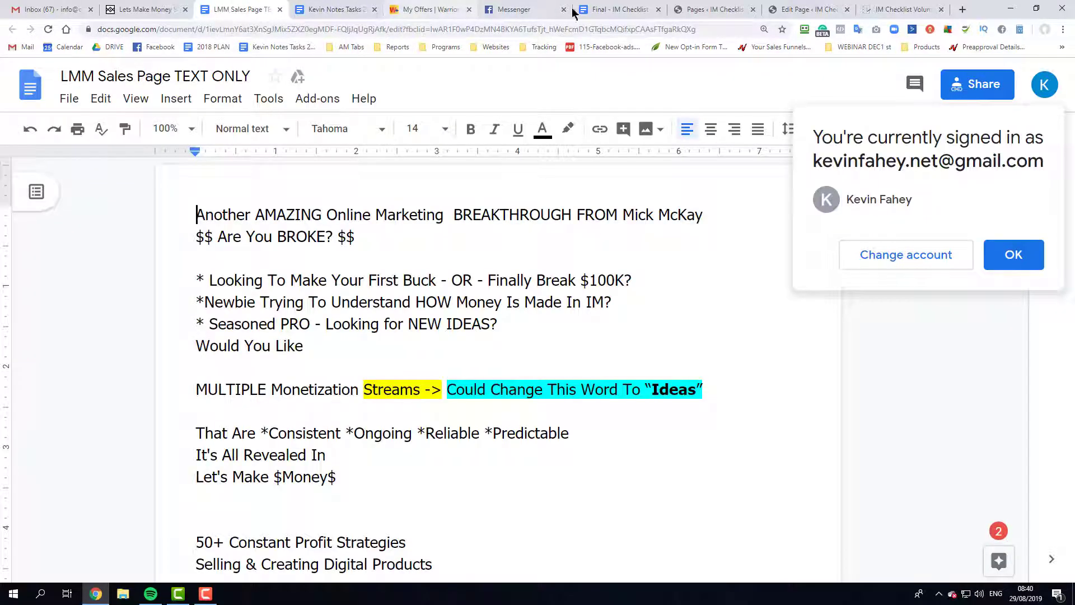
left_click(583, 11)
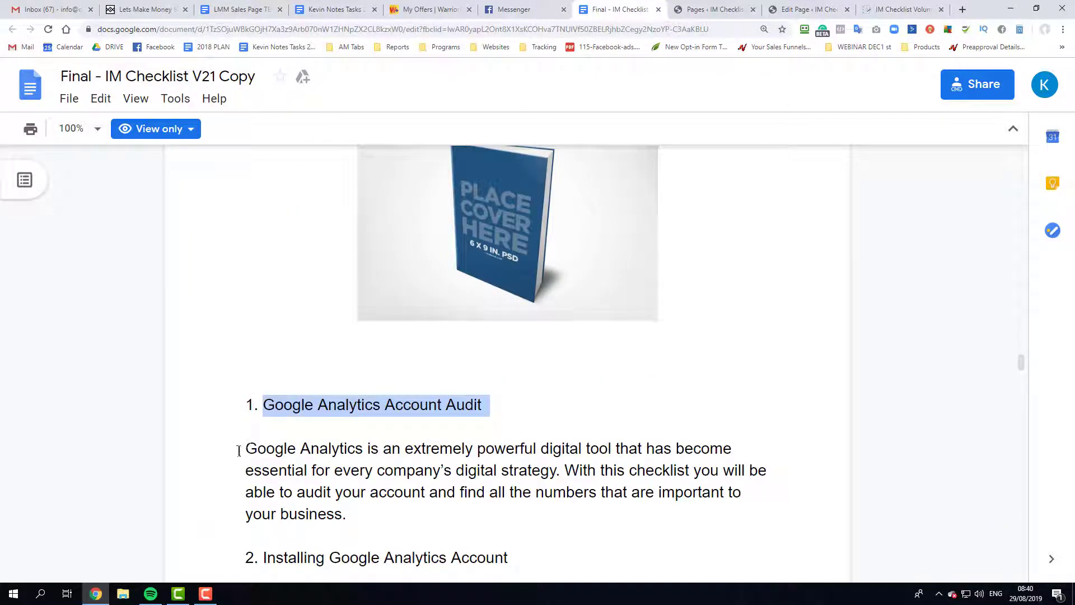
left_click_drag(238, 451, 358, 518)
key("ctrl+c")
Step: Replace the description text of checklist 1 on the sales page with the copied Google Analytics account audit paragraph
left_click(874, 10)
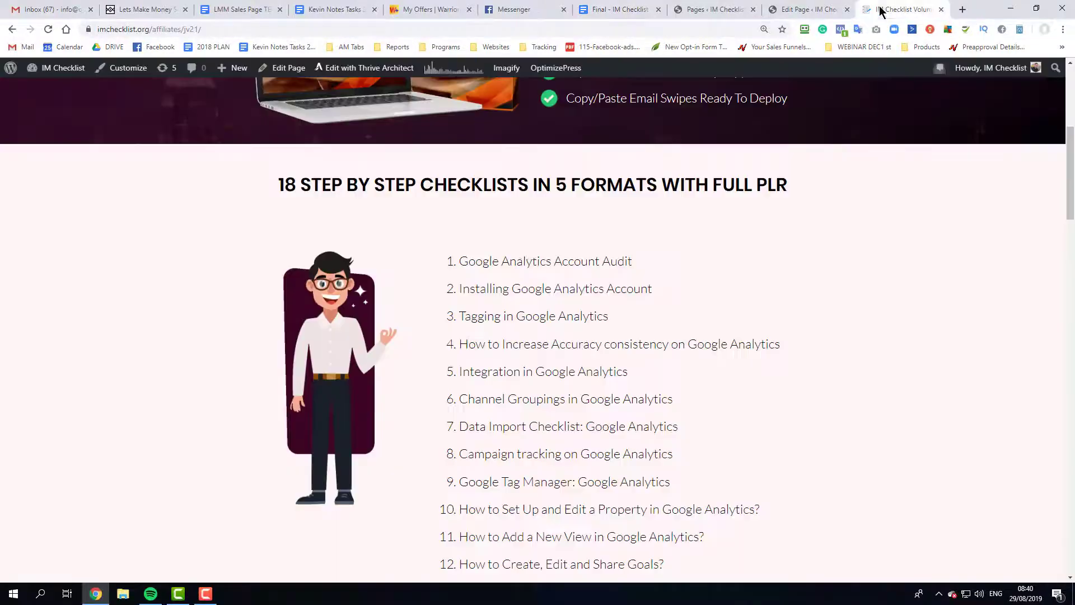
left_click(806, 9)
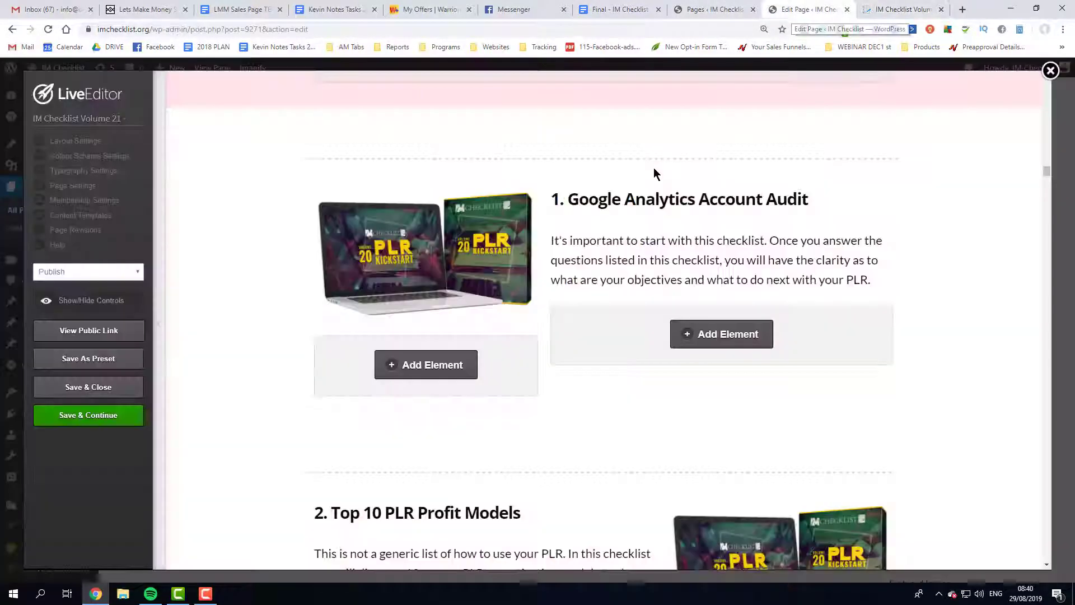
left_click(632, 242)
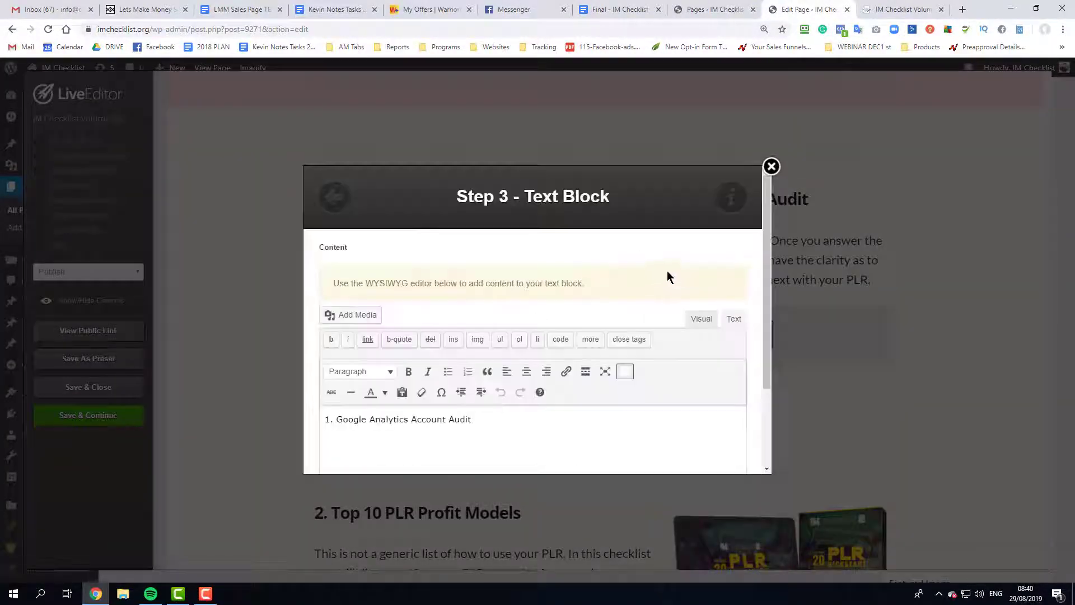
left_click(742, 326)
key("ctrl+a")
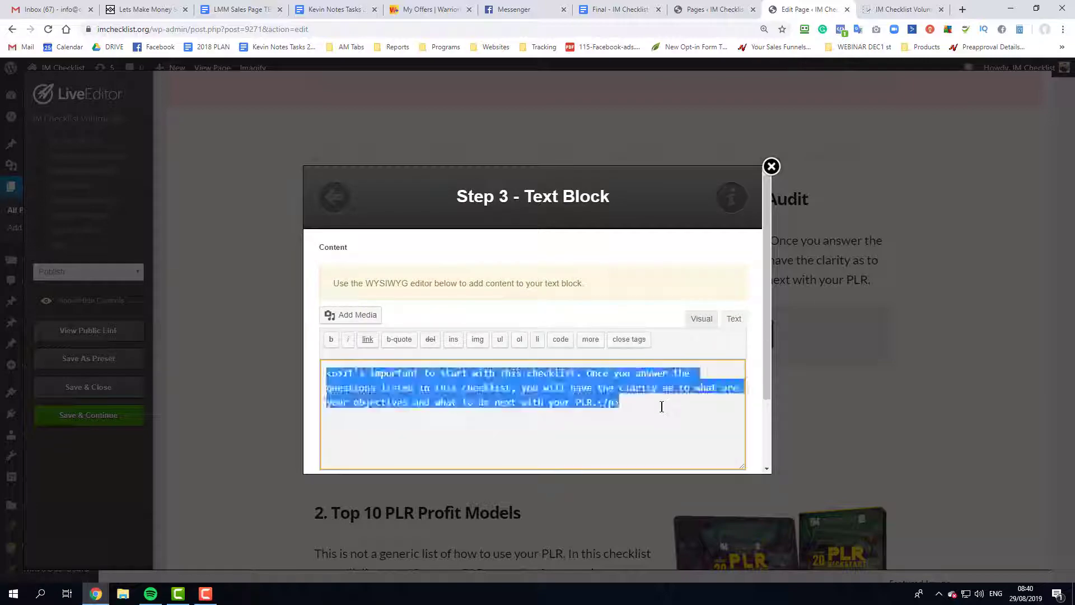
key("ctrl+v")
scroll(576, 431, "down", 2)
left_click(577, 437)
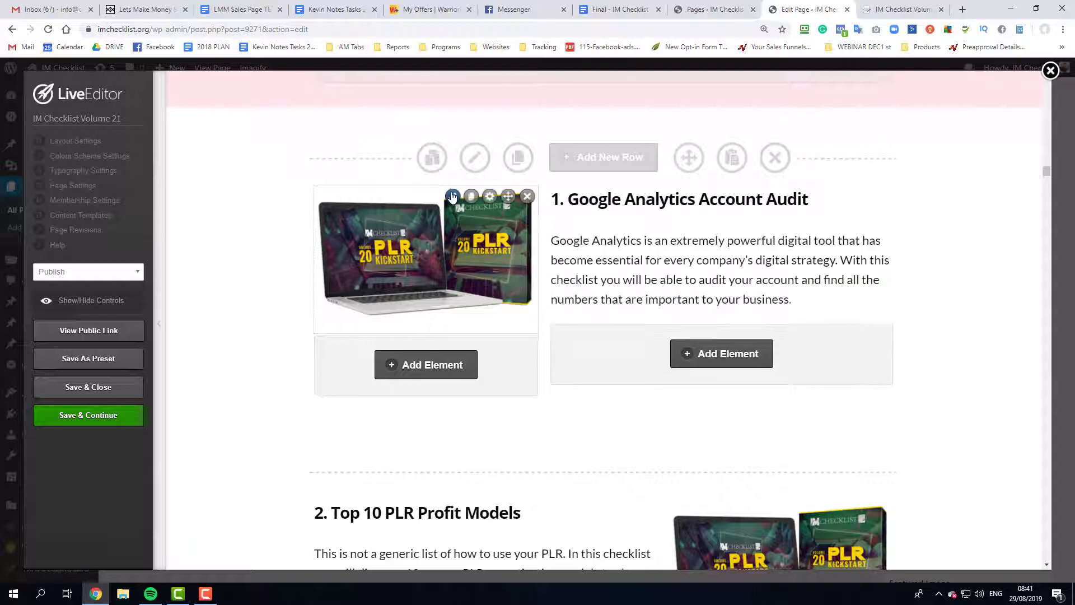
Step: Remove the PLR Kickstart mockup from checklist 1's image element and open the file selection for its main image
left_click(453, 197)
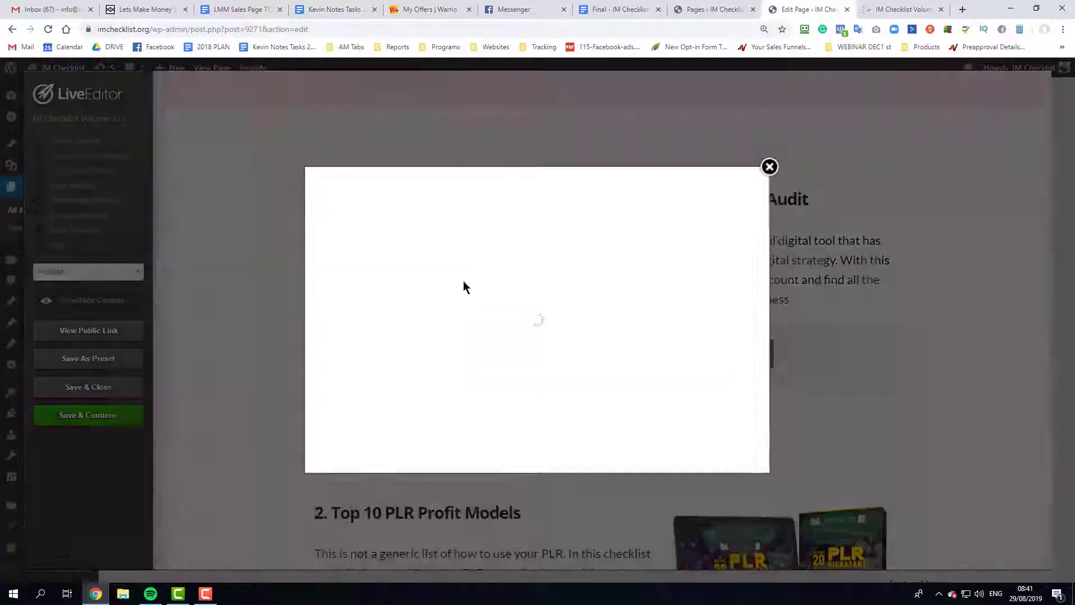
left_click(616, 445)
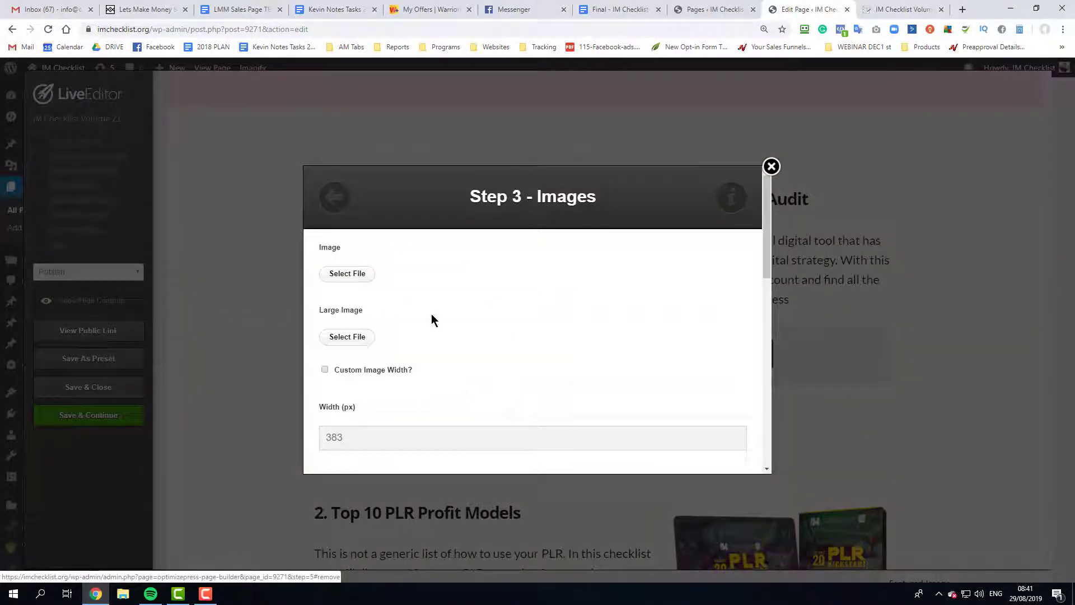
left_click(367, 279)
Step: Copy the image address of the Google Analytics laptop and box mockup on the JV page again
left_click(900, 9)
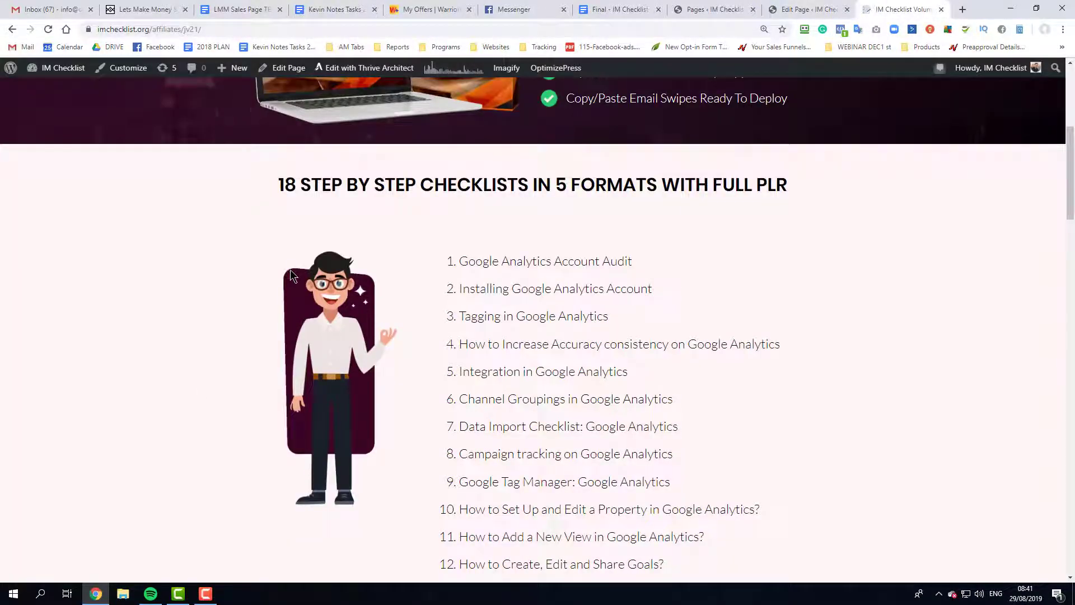
scroll(291, 276, "up", 3)
right_click(352, 183)
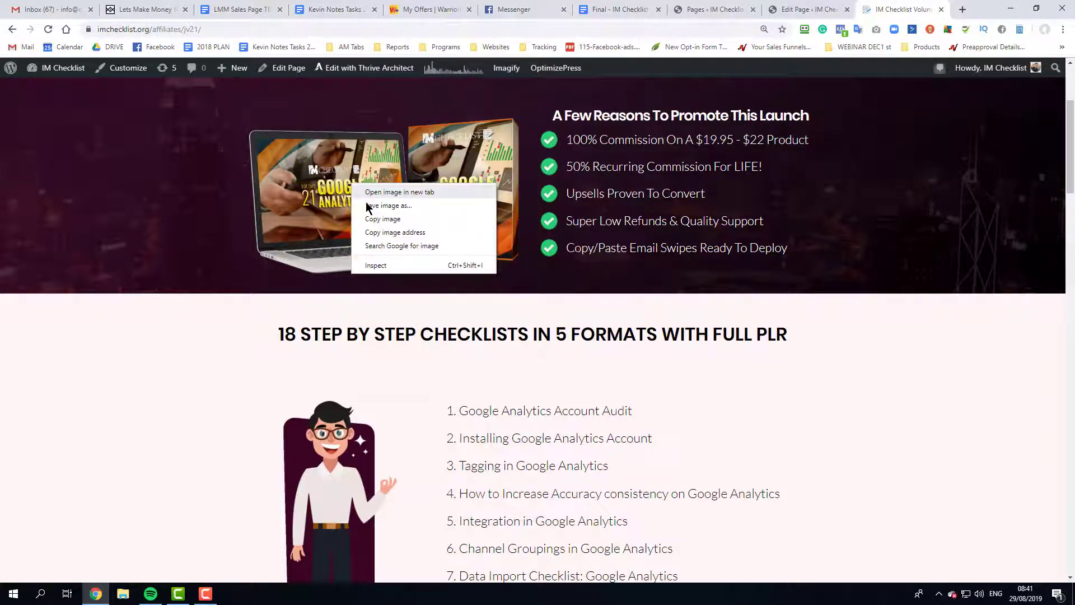
left_click(404, 232)
left_click(709, 10)
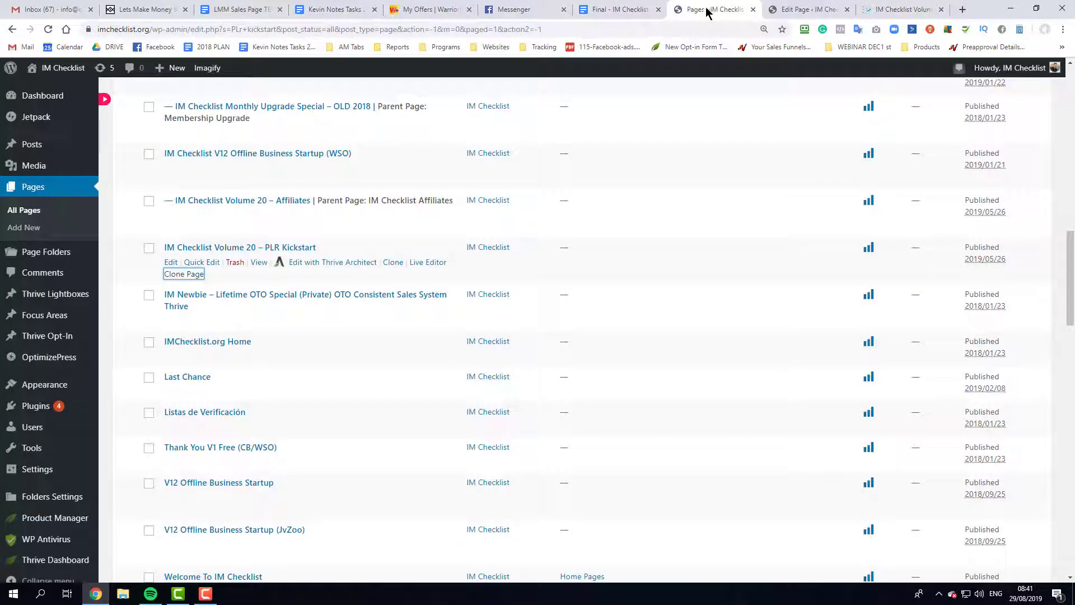
left_click(797, 10)
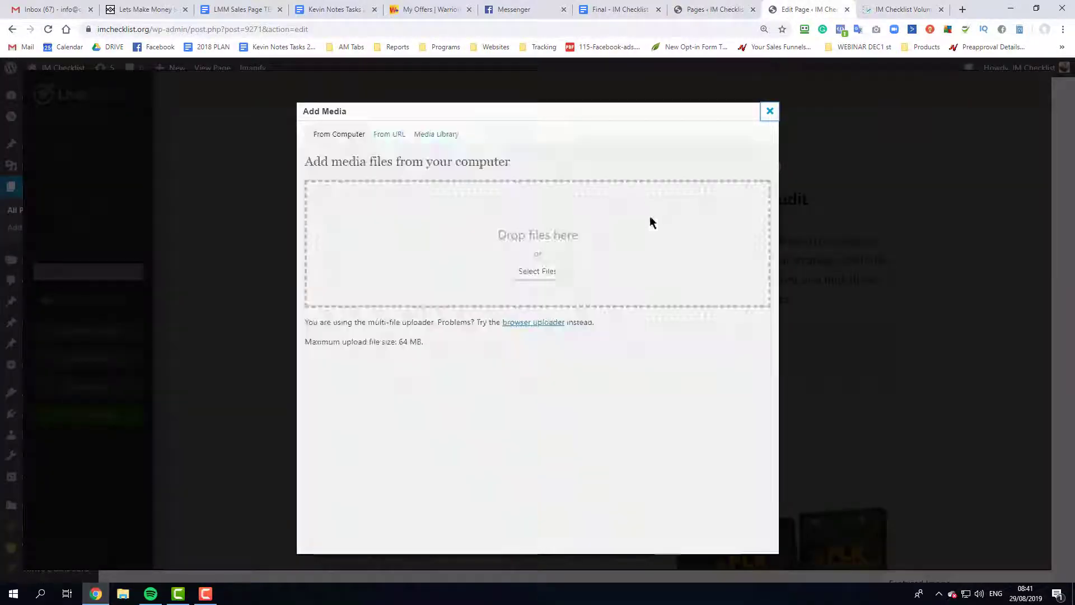
left_click(389, 134)
left_click(480, 182)
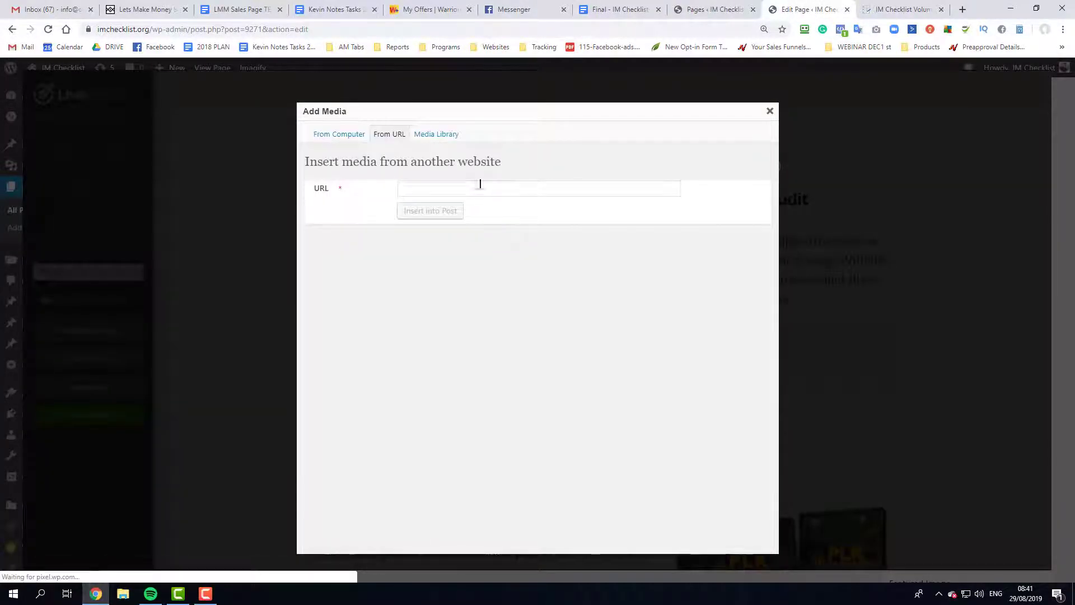
key("ctrl+v")
key("ctrl+a")
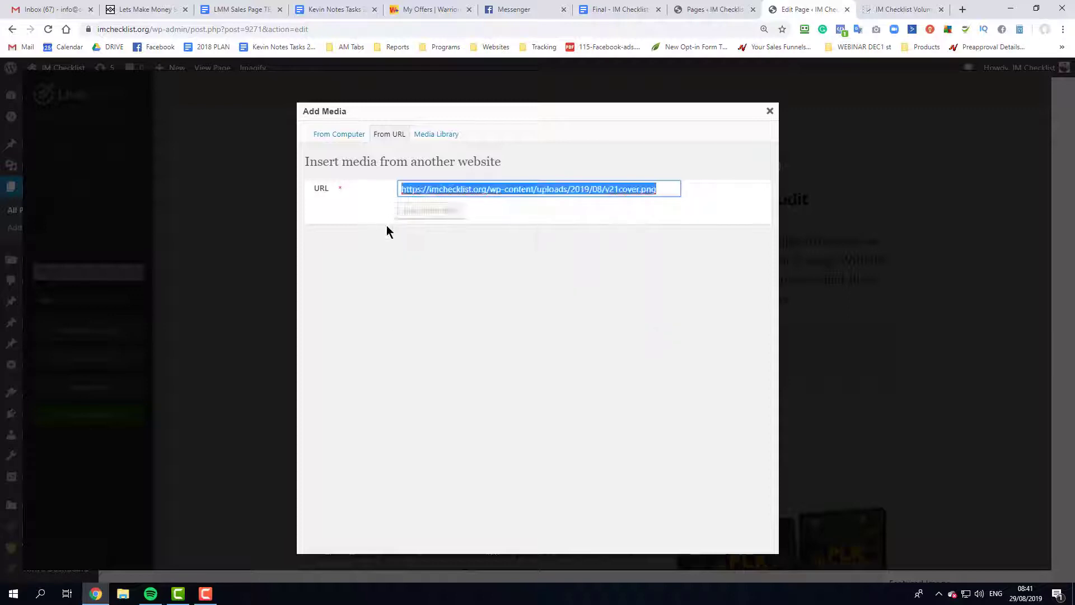
key("ctrl+v")
left_click(429, 213)
scroll(497, 314, "down", 8)
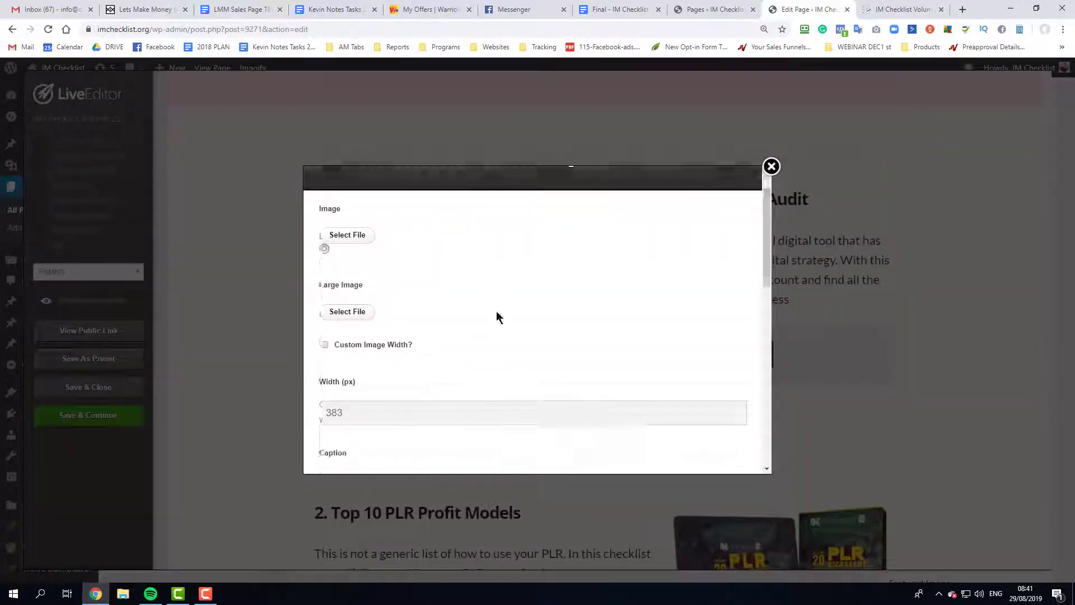
scroll(622, 413, "down", 5)
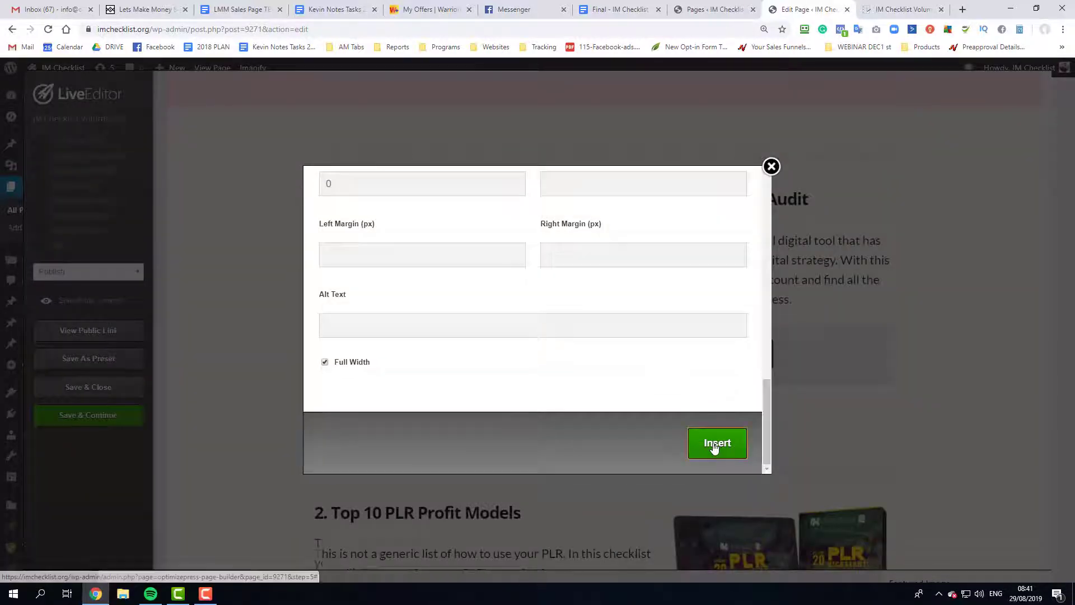
left_click(713, 445)
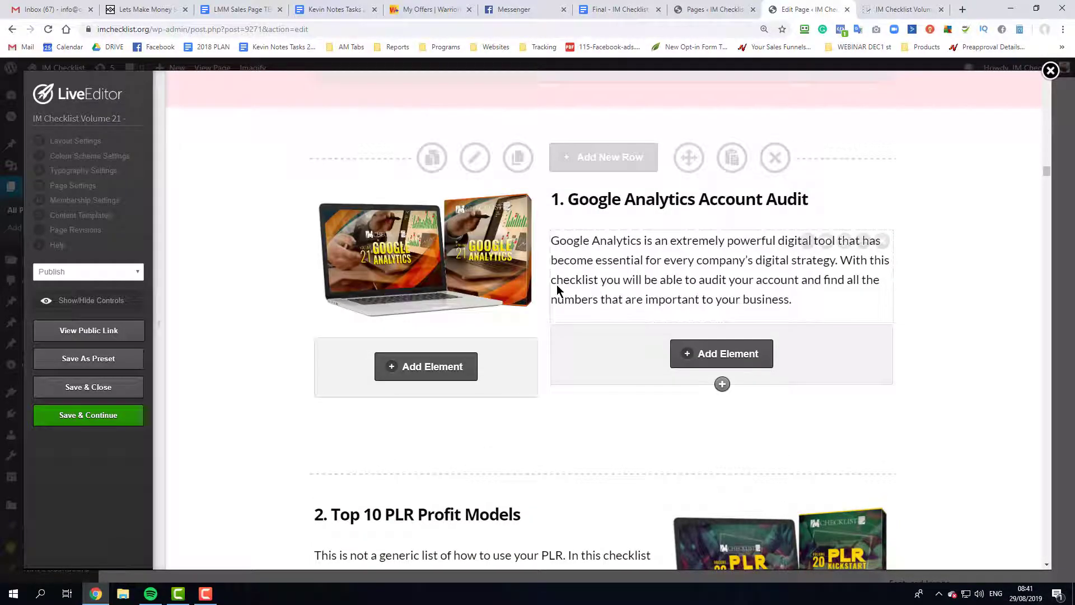
Step: Compare the headline section of the sales page with the opening headline and bullets in the "Final - IM Checklist V21 Copy" document
scroll(505, 258, "up", 20)
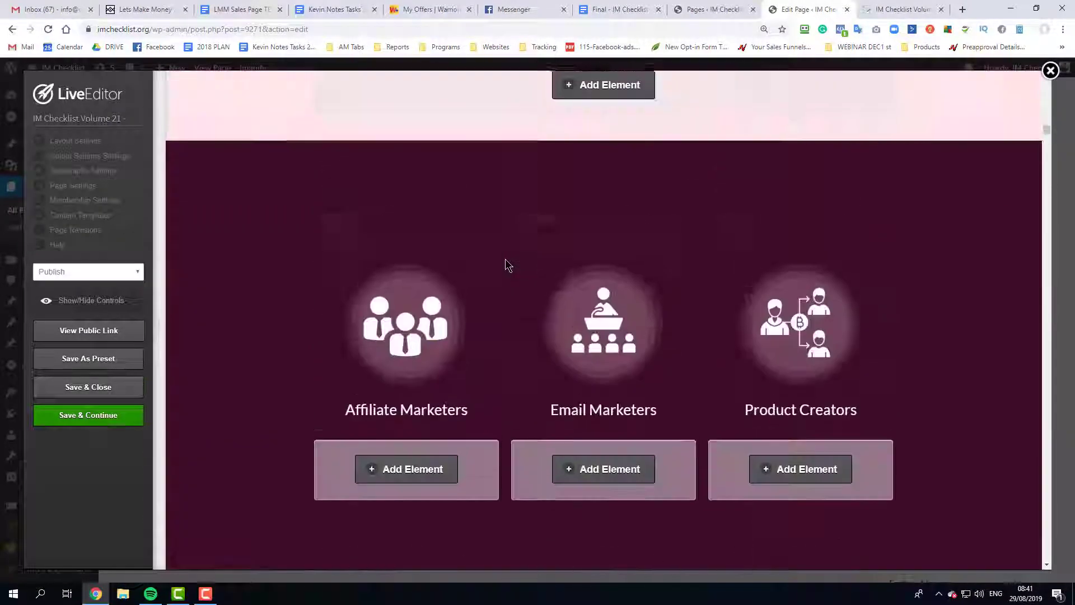
scroll(505, 259, "up", 10)
scroll(491, 298, "down", 5)
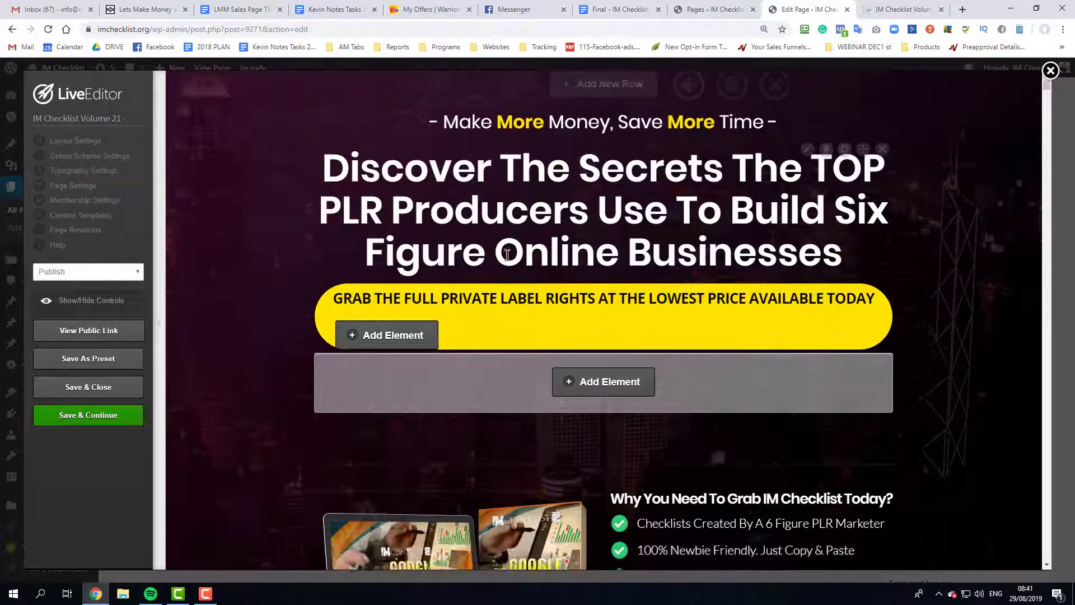
scroll(493, 305, "down", 3)
scroll(493, 305, "up", 3)
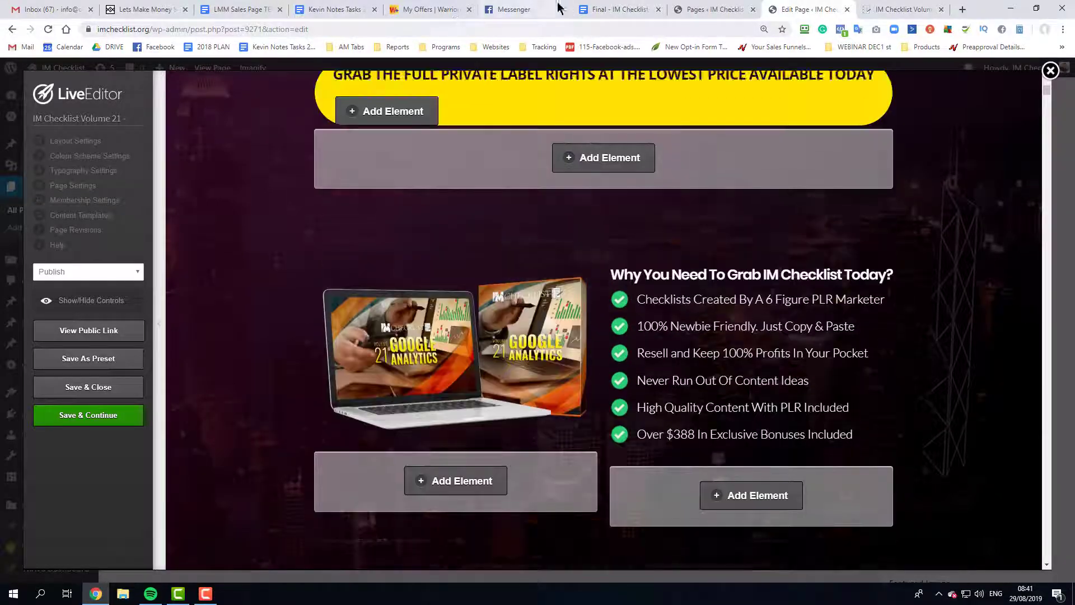
left_click(618, 10)
scroll(641, 241, "up", 20)
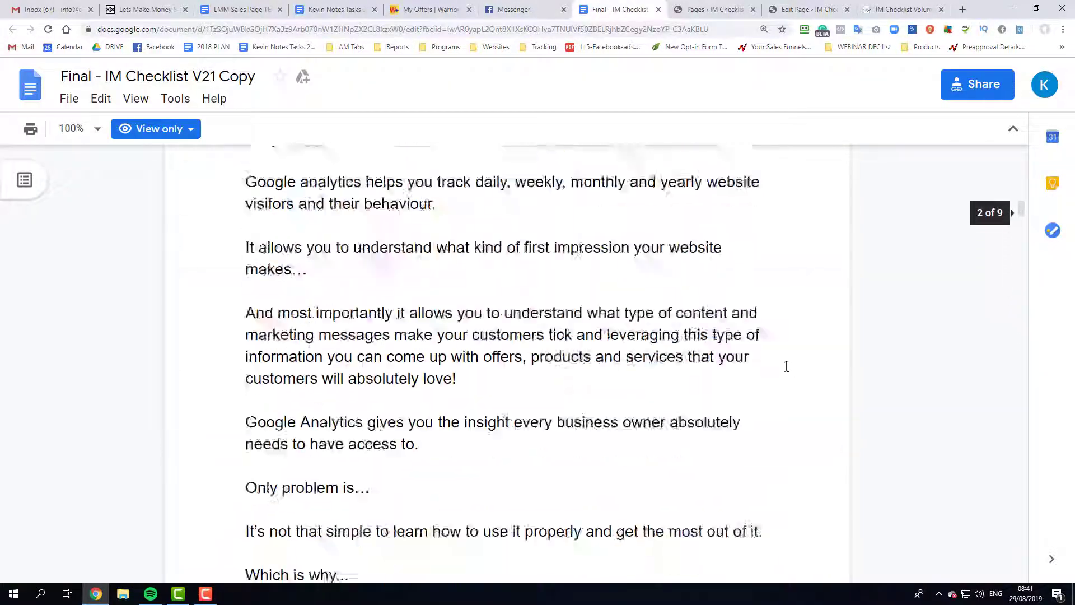
scroll(672, 320, "up", 3)
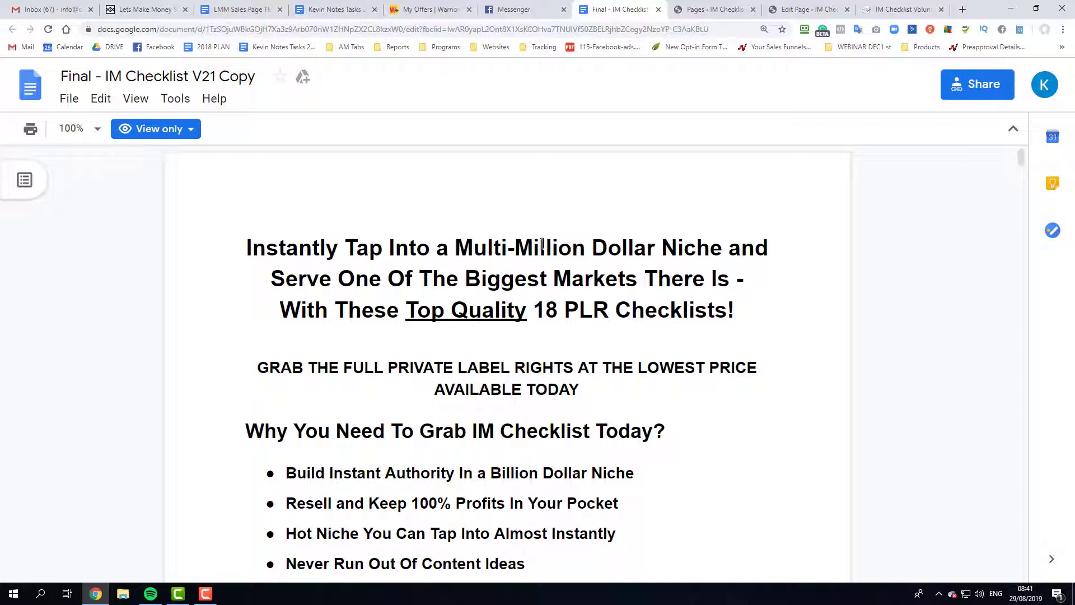
left_click(773, 11)
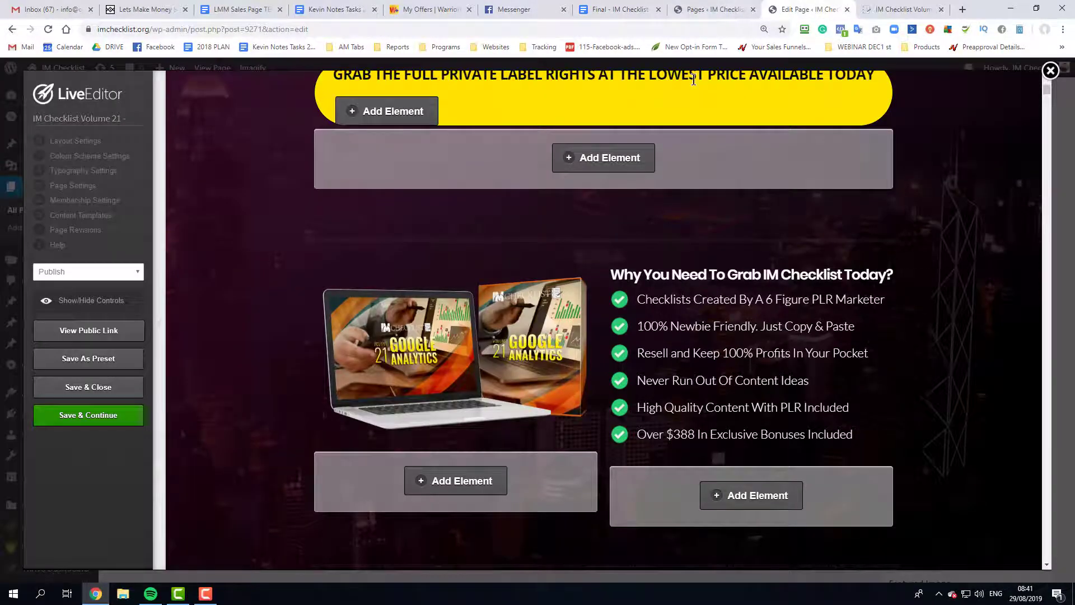
scroll(694, 79, "up", 4)
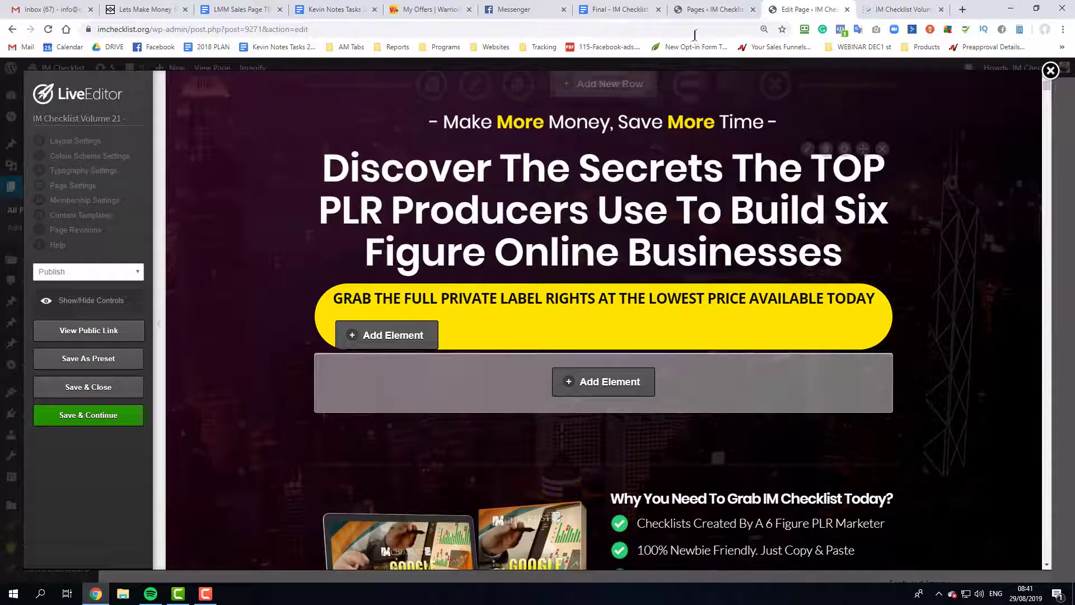
Step: Try to copy the document's opening headline and paste it over the sales page's main headline text
left_click(582, 8)
left_click_drag(239, 241, 747, 312)
right_click(754, 314)
left_click(700, 8)
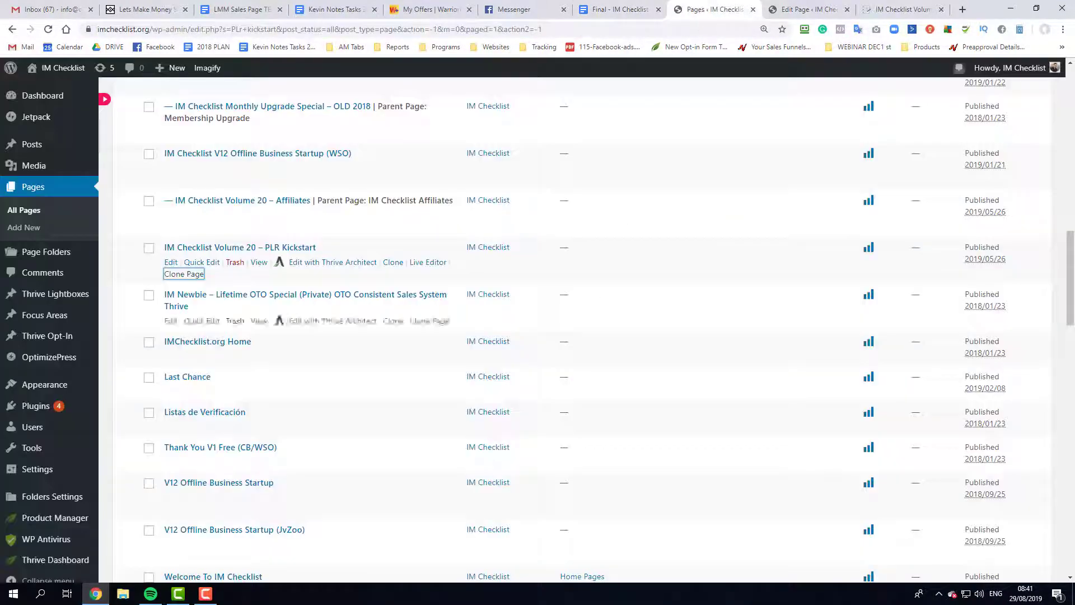
left_click(807, 9)
left_click(663, 222)
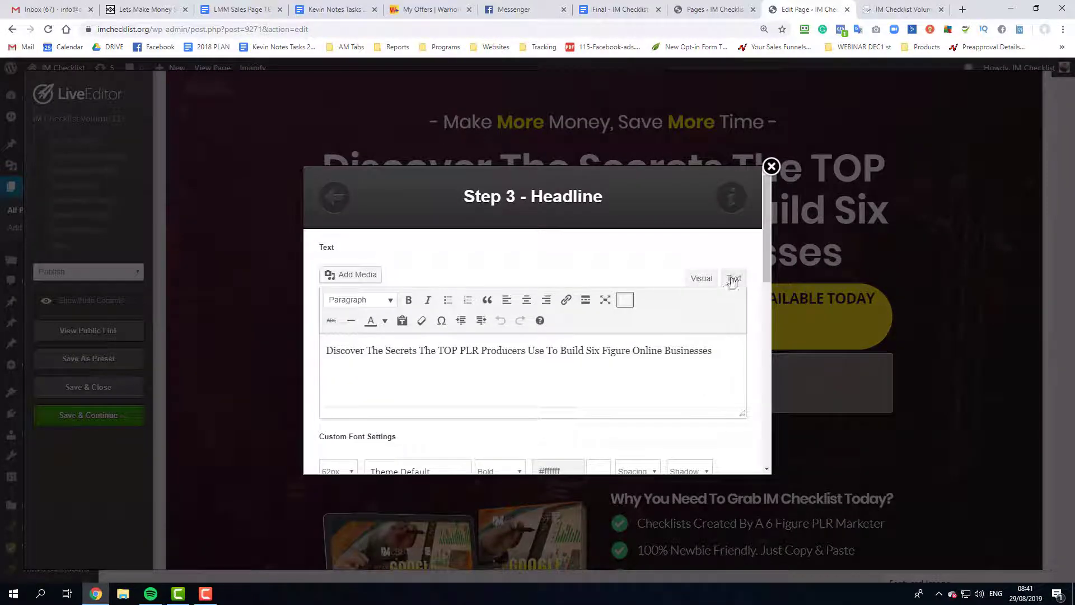
left_click(734, 278)
key("ctrl+a")
type("https://imchecklist.org/wp-content/uploads/2019/08/v21cover.png")
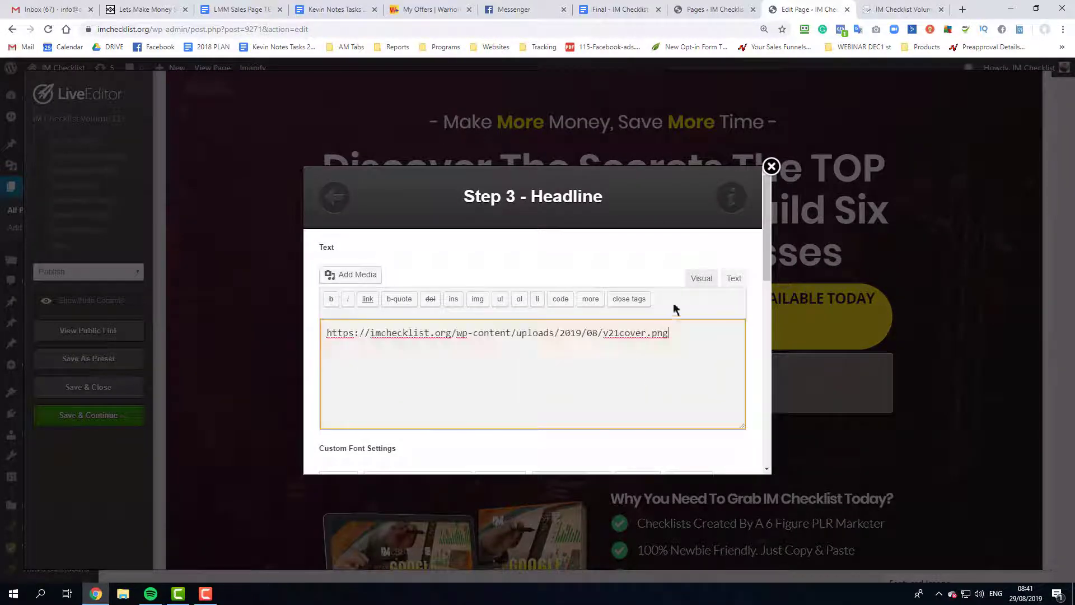
Step: Copy the opening headline "Instantly Tap Into a Multi-Million Dollar Niche..." from the "Final - IM Checklist V21 Copy" document
left_click(621, 9)
triple_click(553, 247)
key("ctrl+c")
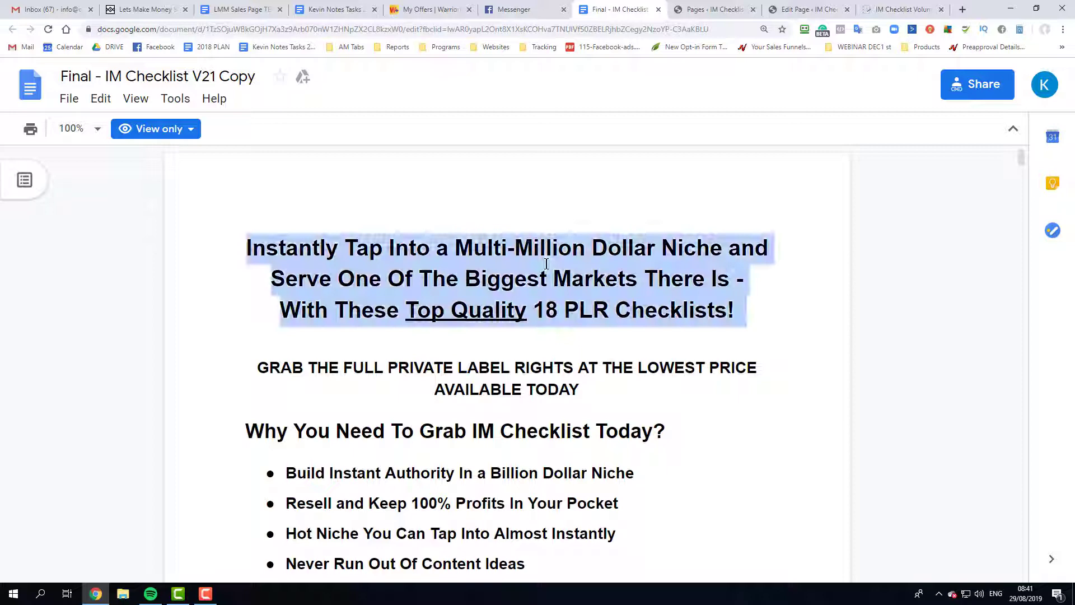
Step: Replace the sales page's main headline text with the copied "Instantly Tap Into a Multi-Million Dollar Niche..." headline
left_click(717, 10)
left_click(809, 9)
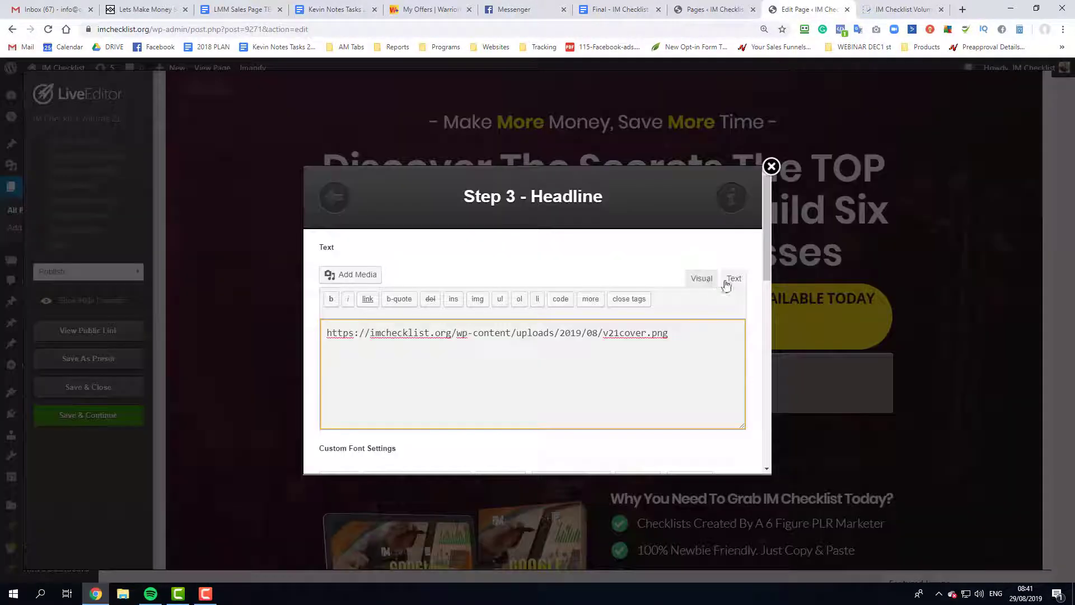
key("ctrl+a")
key("ctrl+v")
left_click(701, 279)
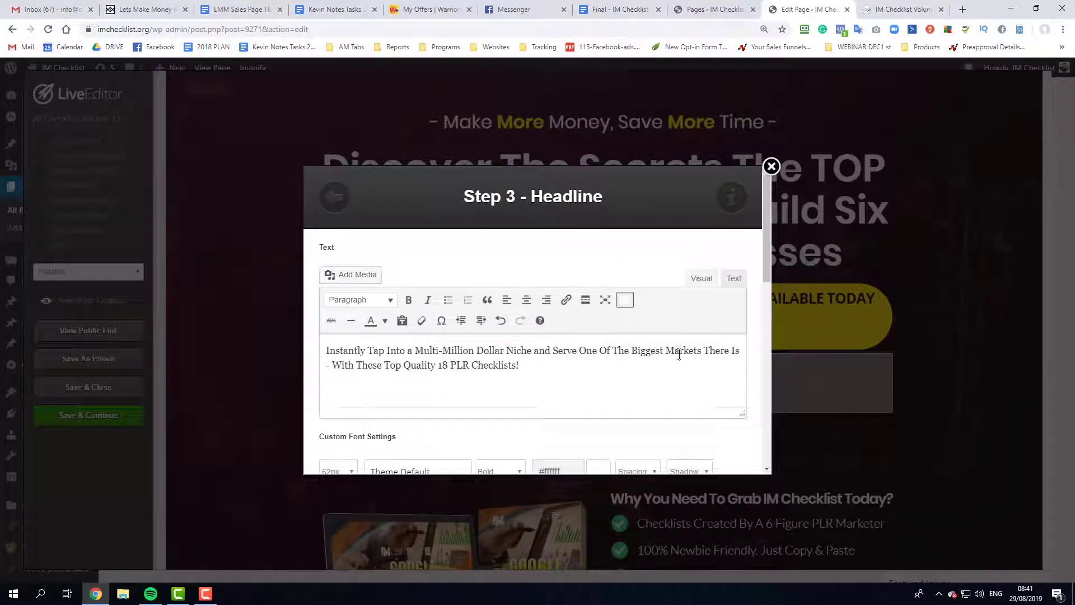
Step: Add an opening <u> tag before "Top Quality" in the main headline's HTML, following the underlined words in the document
left_click(616, 10)
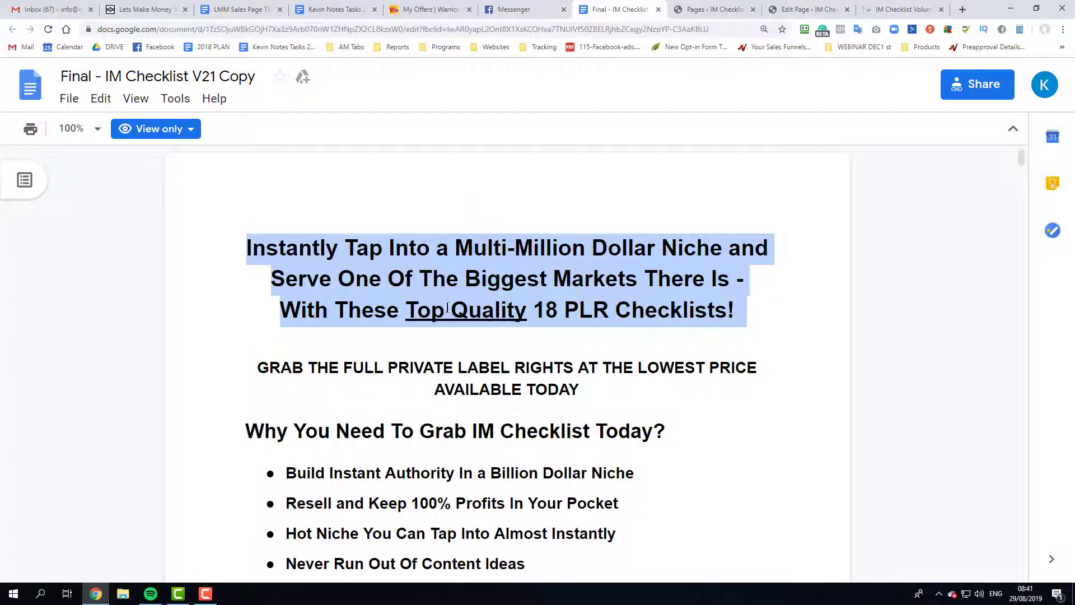
left_click(411, 310)
left_click_drag(412, 311, 516, 310)
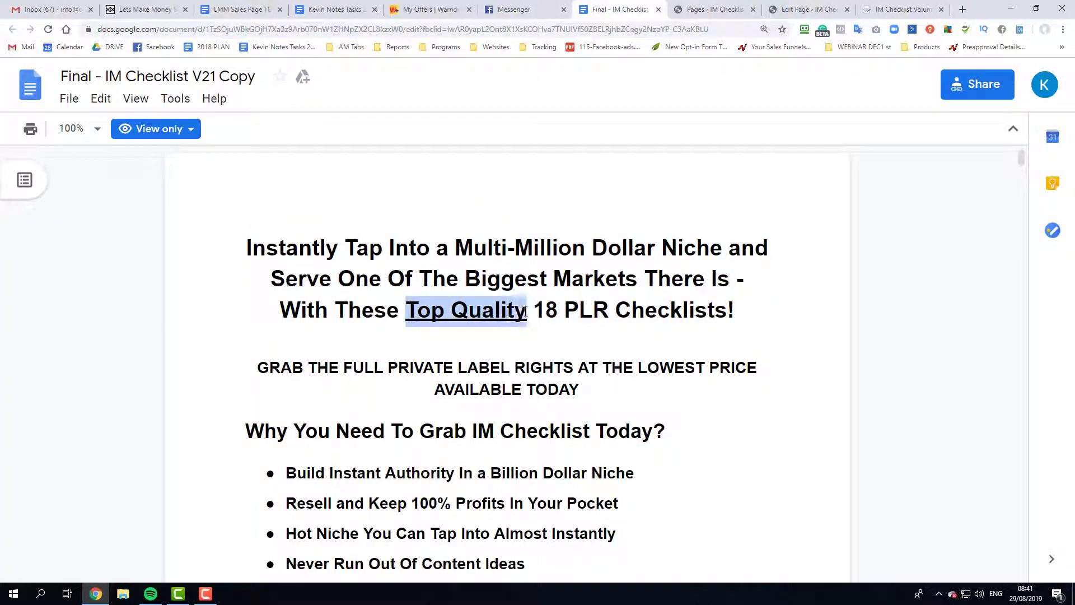
left_click(726, 7)
left_click(783, 8)
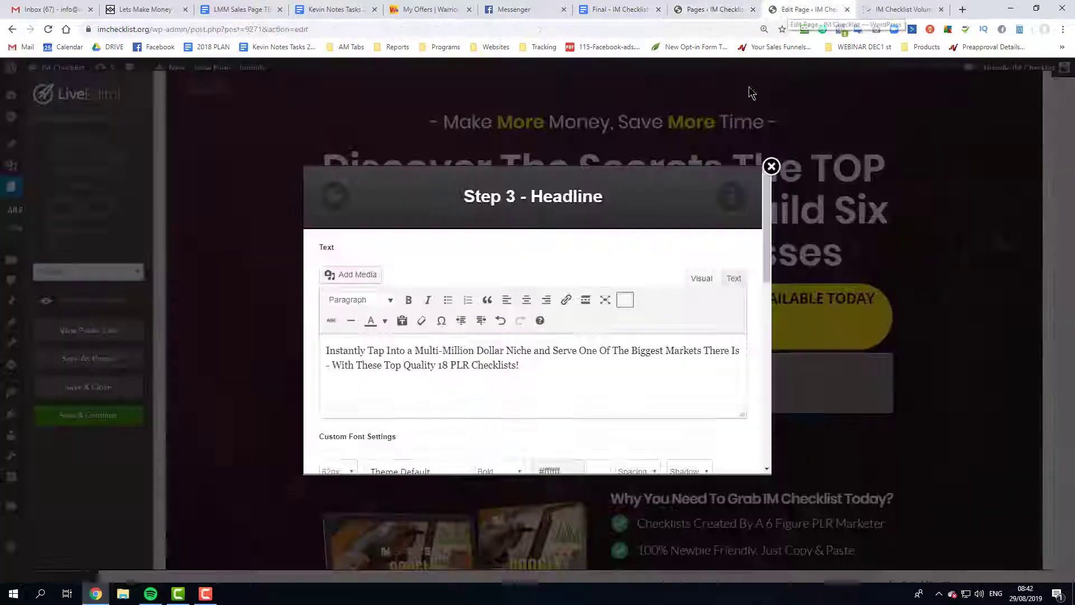
left_click(735, 279)
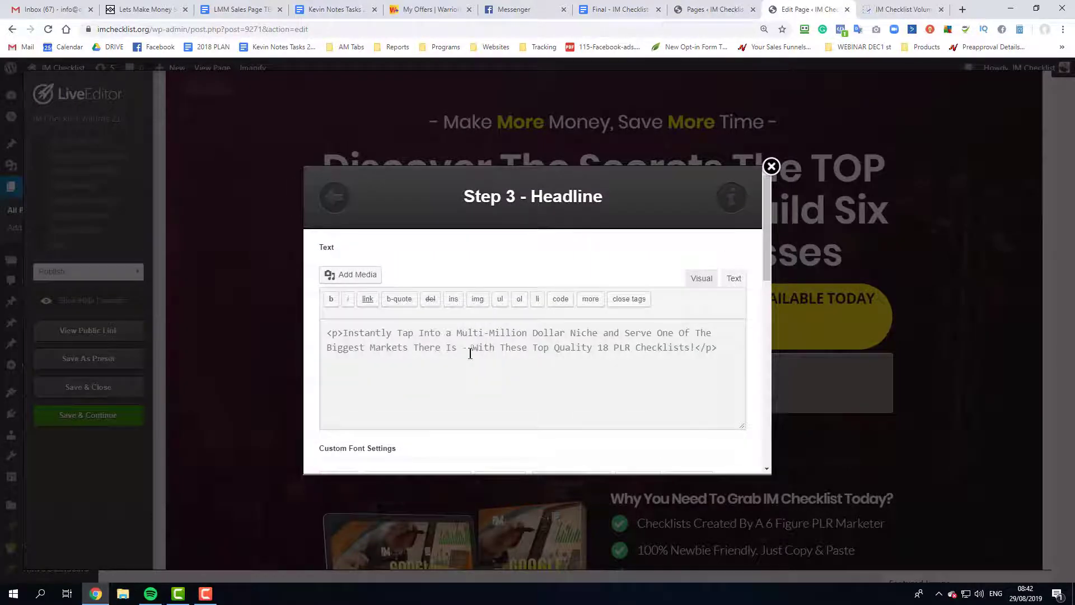
left_click(533, 348)
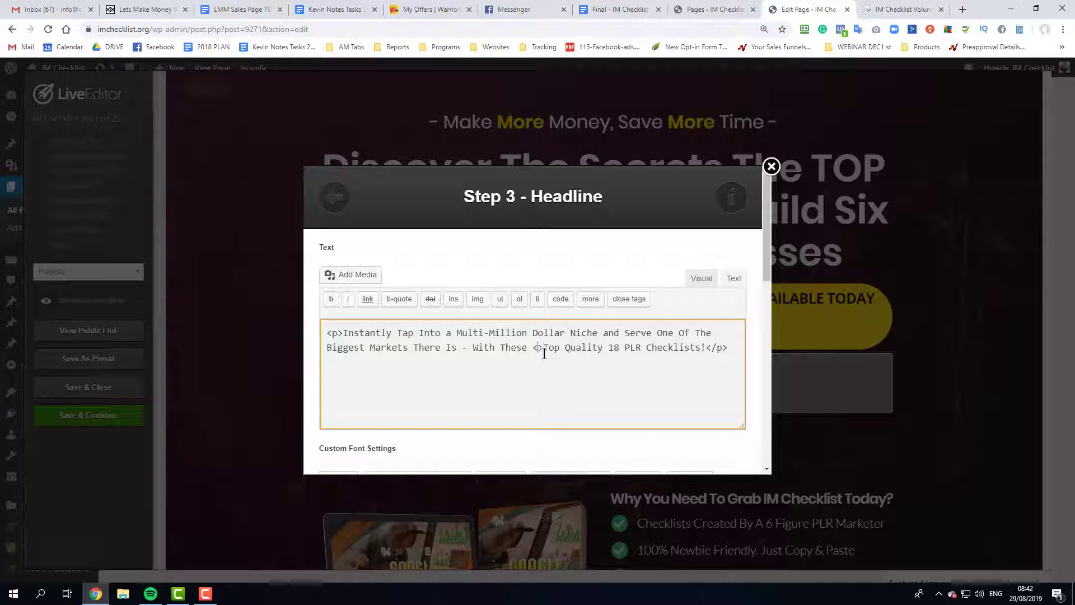
type("u")
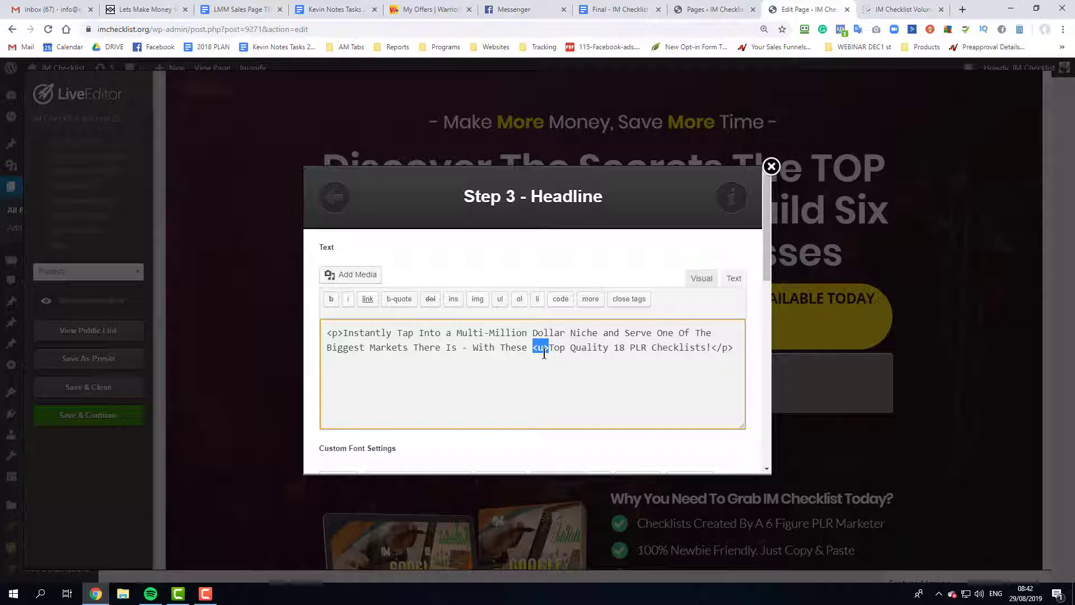
key("ctrl+shift+i")
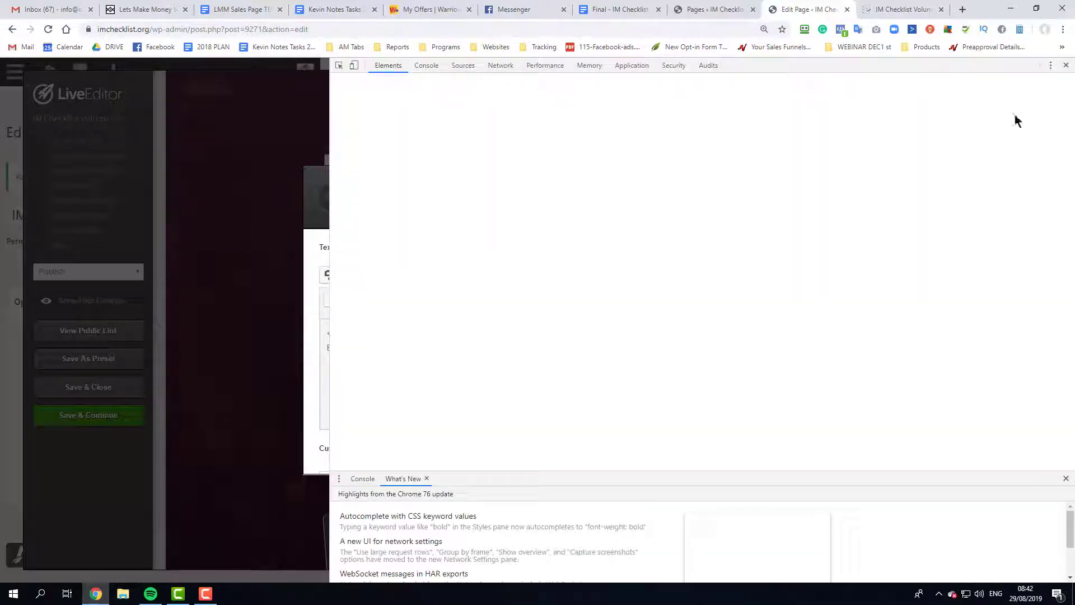
key("ctrl+shift+i")
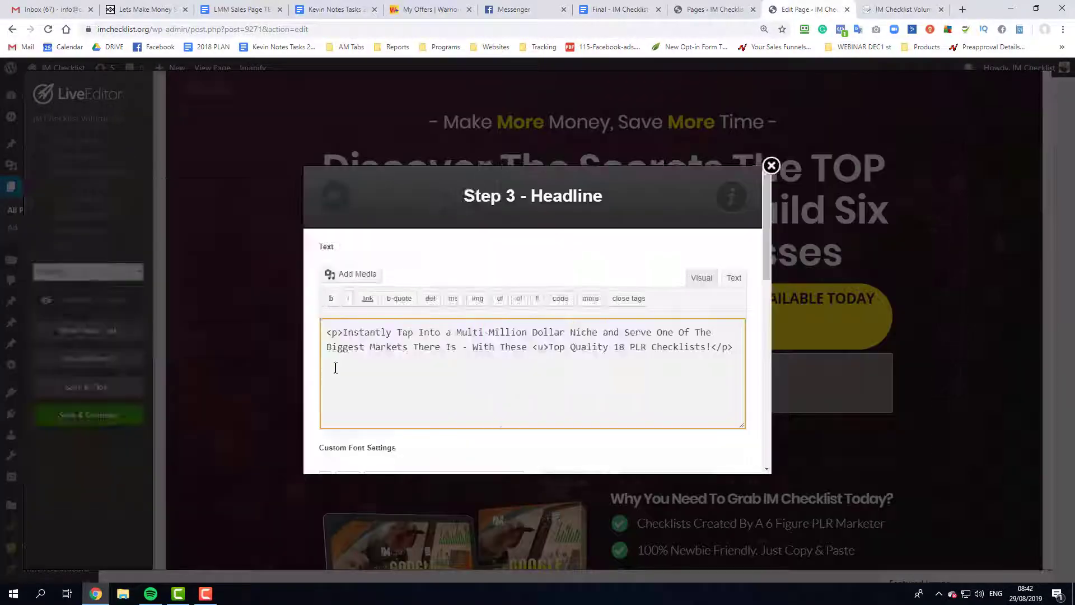
Step: Close the underline tag after "Top Quality" and apply the edited headline to the sales page
left_click(612, 350)
type("Instantly Tap Into a Multi-Million Dollar Niche and Serve One Of The Biggest Markets There Is - With These Top Quality 18 PLR Checklists!")
key("ctrl+z")
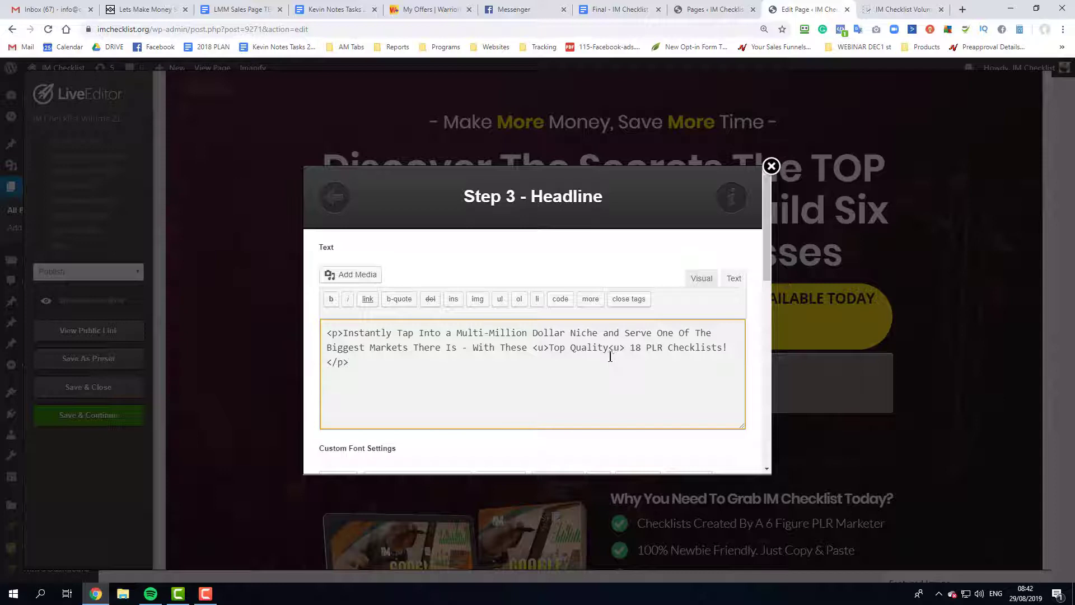
scroll(640, 418, "down", 10)
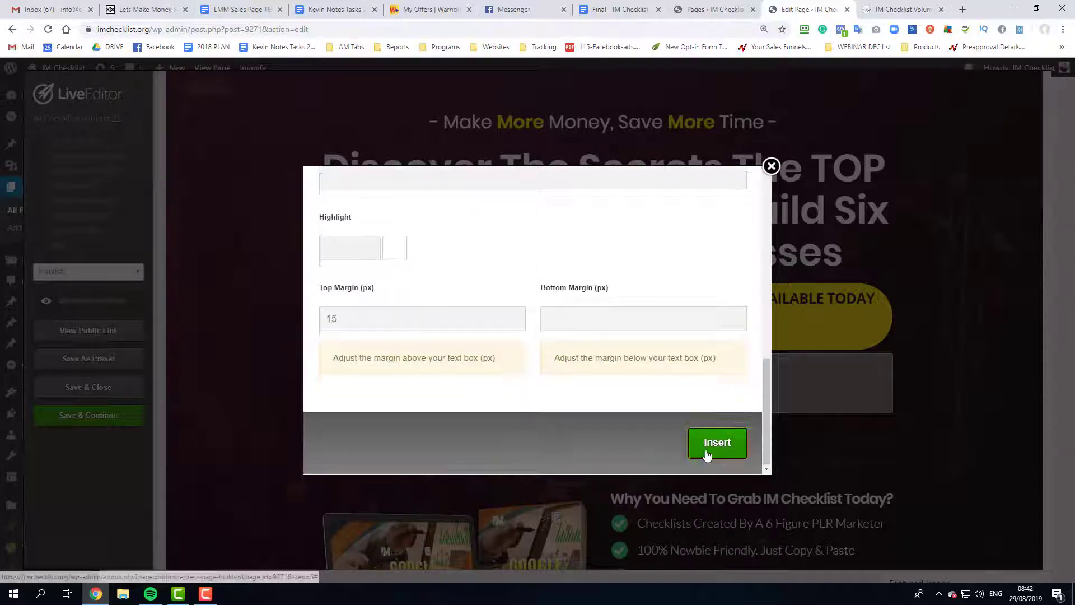
left_click(710, 450)
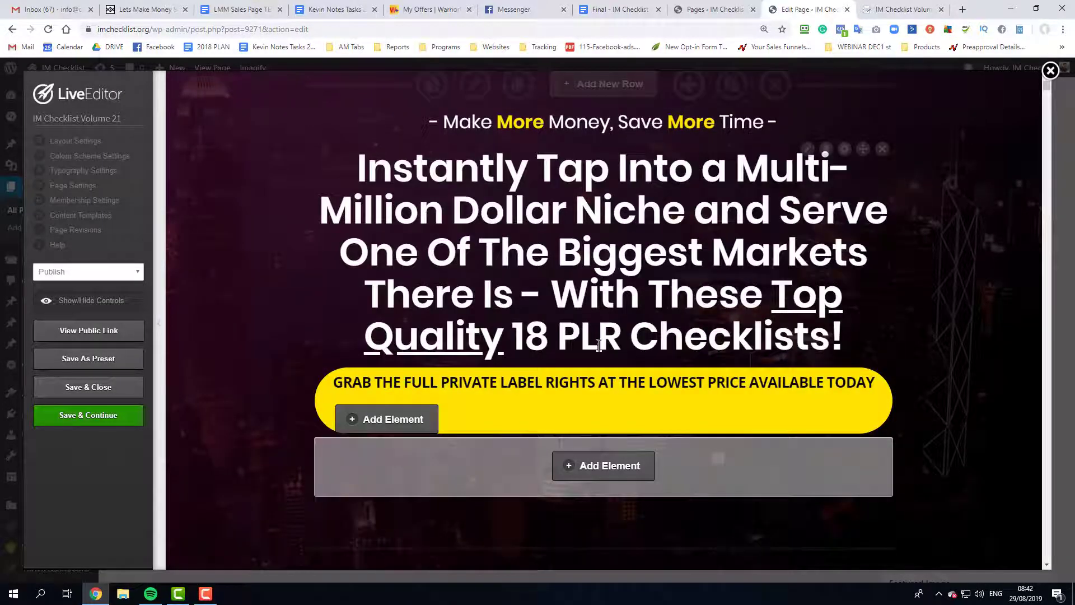
Step: Set the main headline's font size to 46px and apply it to the sales page
left_click(606, 275)
scroll(615, 303, "down", 1)
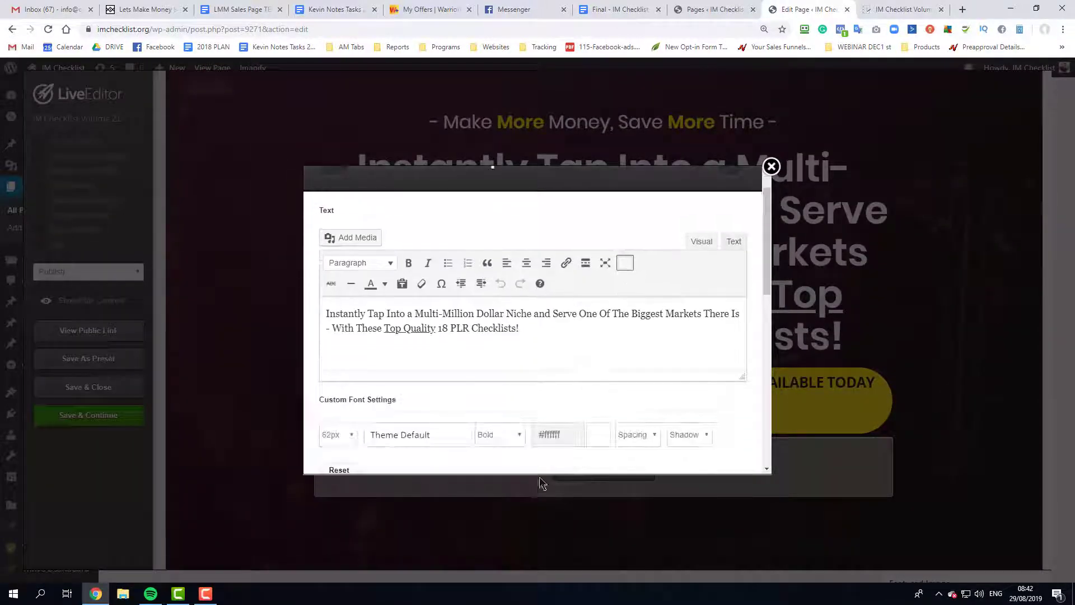
left_click(331, 436)
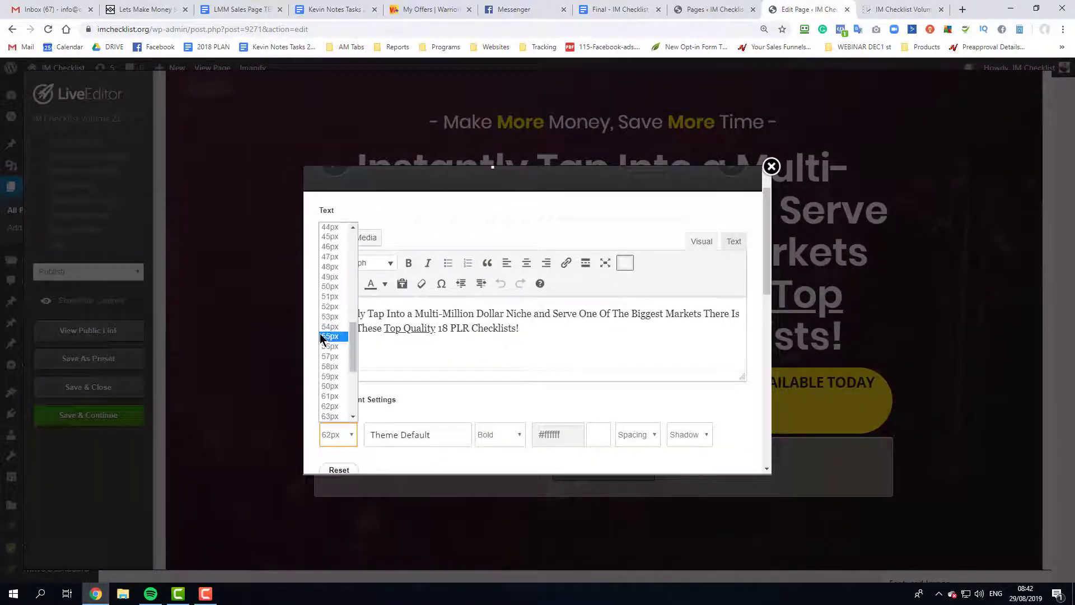
left_click(331, 277)
scroll(687, 465, "down", 10)
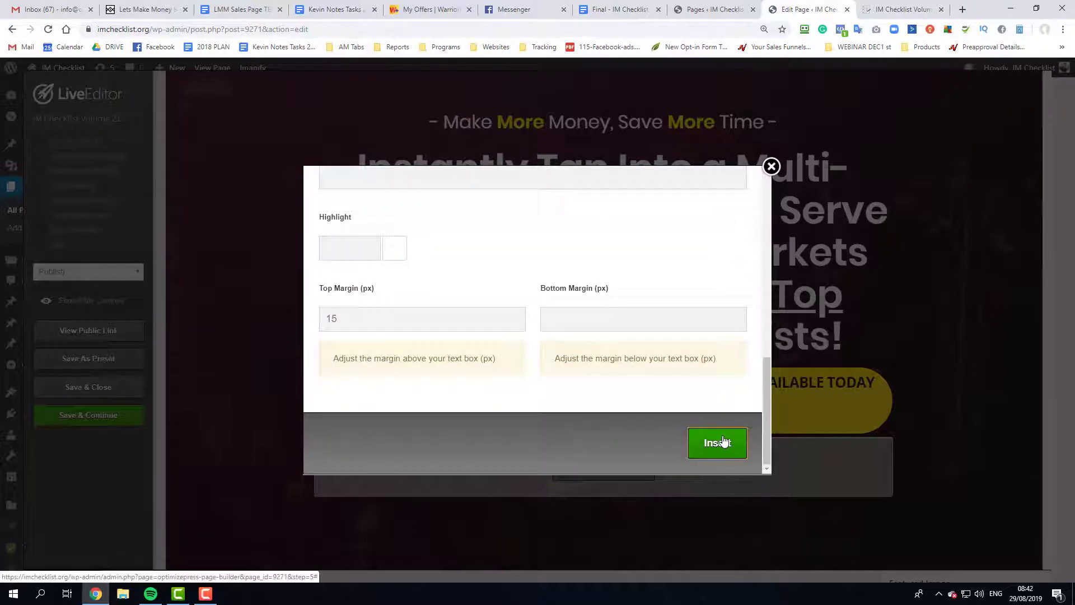
left_click(719, 442)
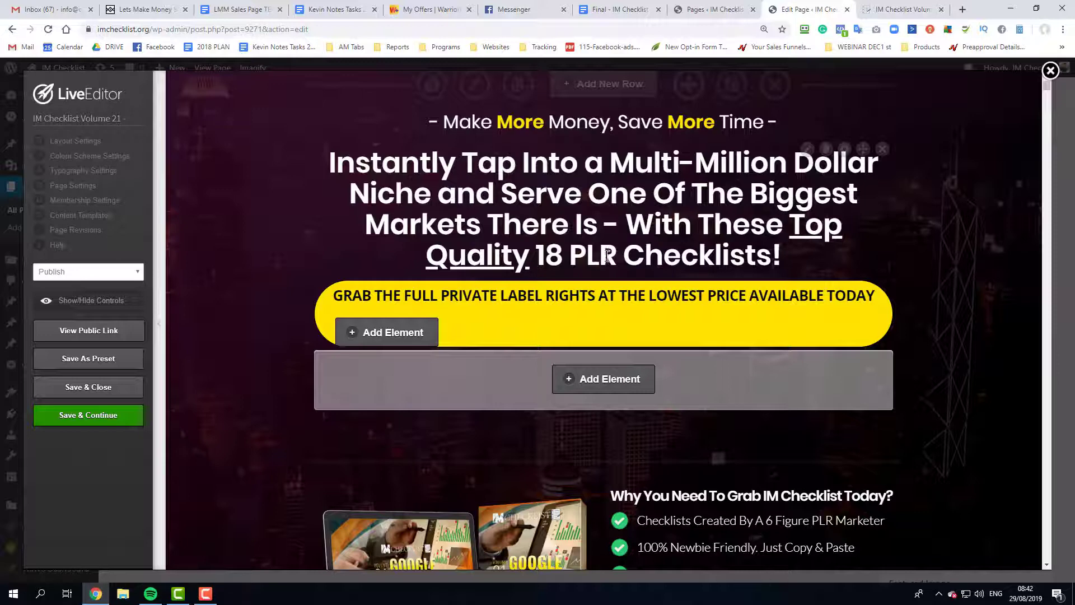
Step: Insert a line break before "Top Quality" in the main headline and apply it to the sales page
left_click(631, 237)
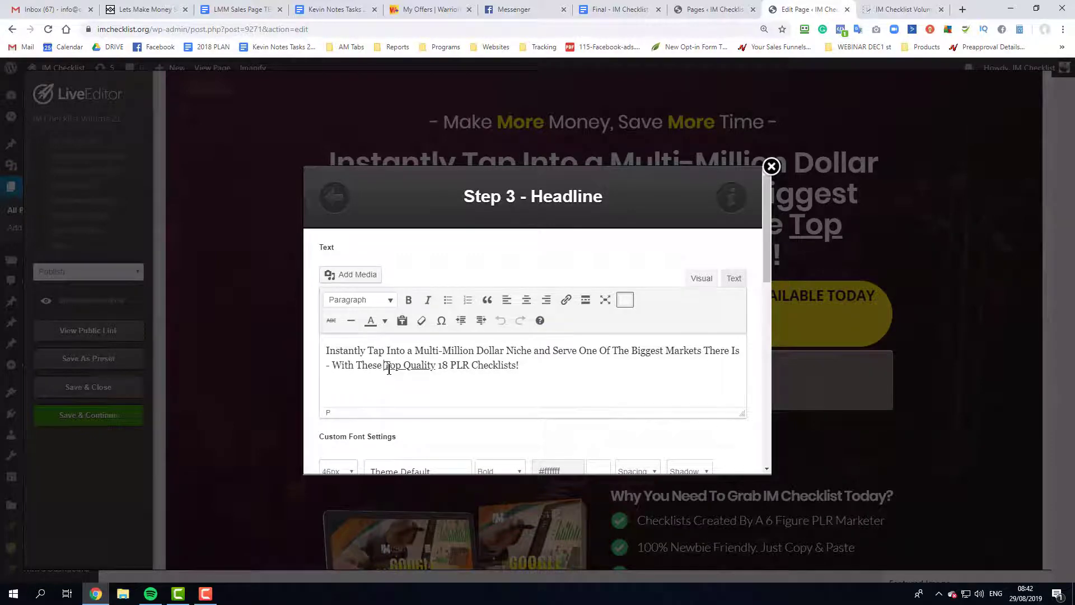
key("shift+Return")
scroll(531, 396, "down", 10)
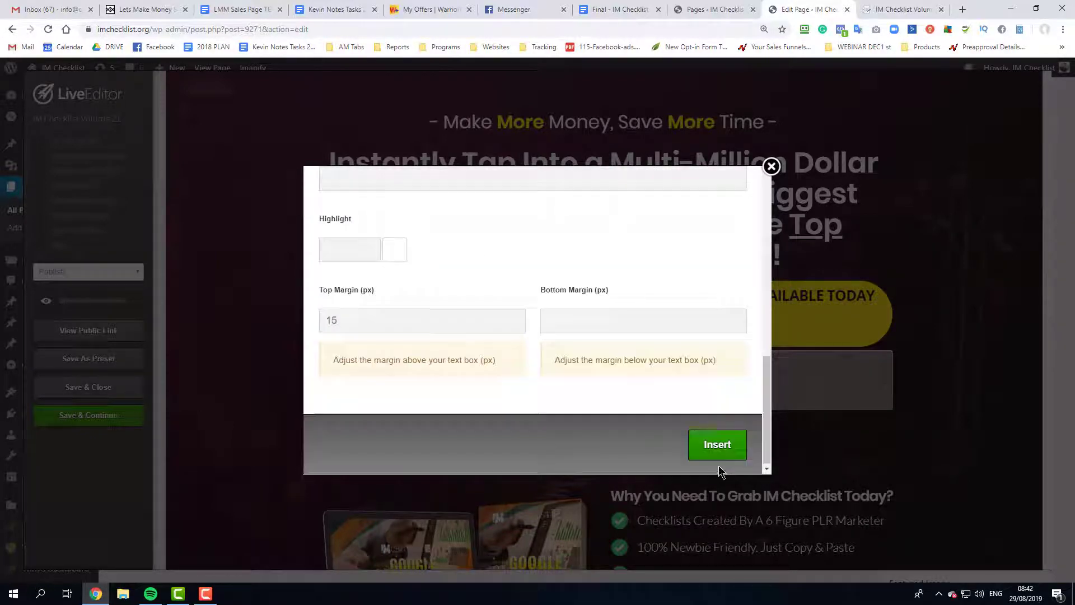
left_click(712, 443)
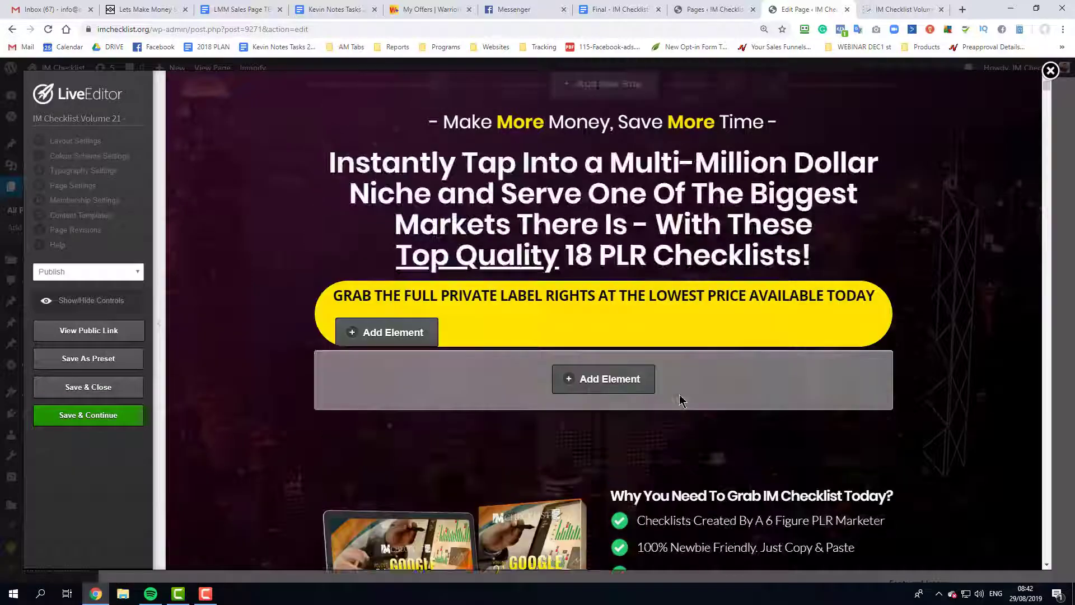
Step: Review the sales page's header section, product image and opening letter text
scroll(546, 257, "down", 4)
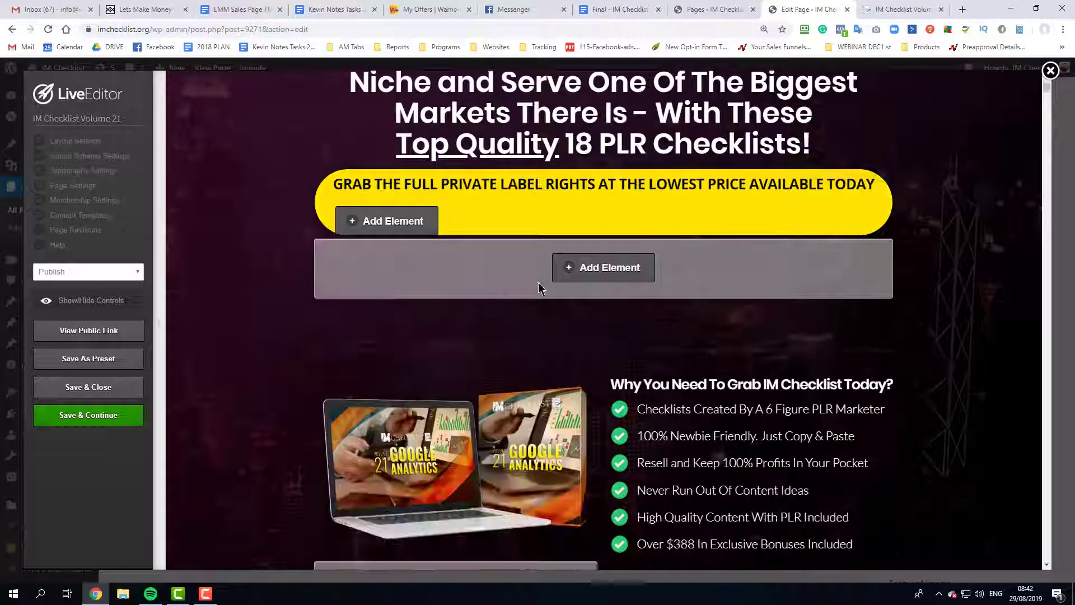
scroll(492, 332, "down", 10)
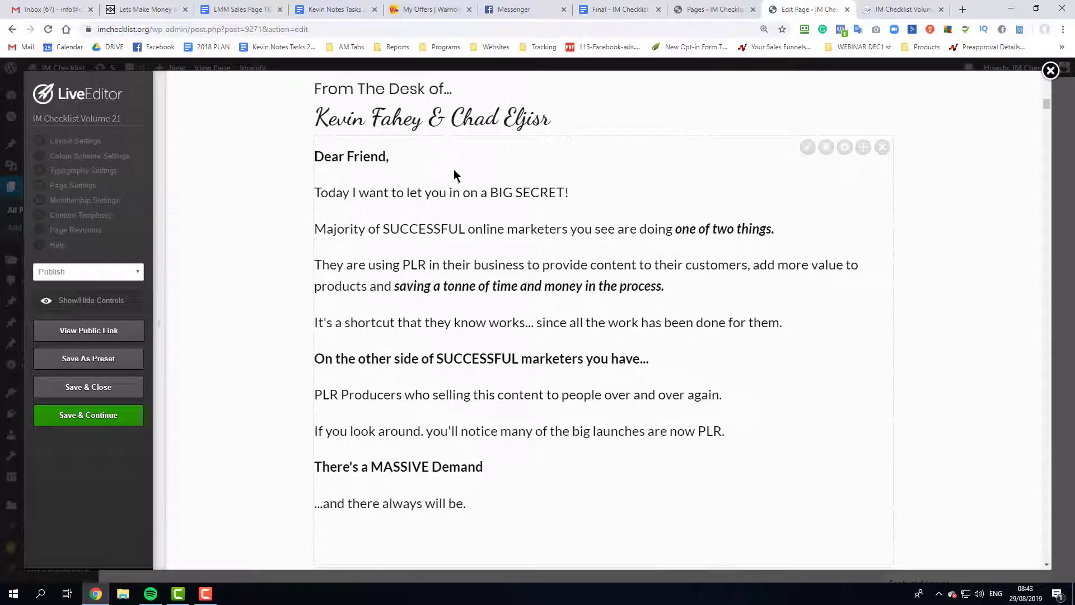
scroll(478, 261, "up", 8)
scroll(432, 305, "up", 2)
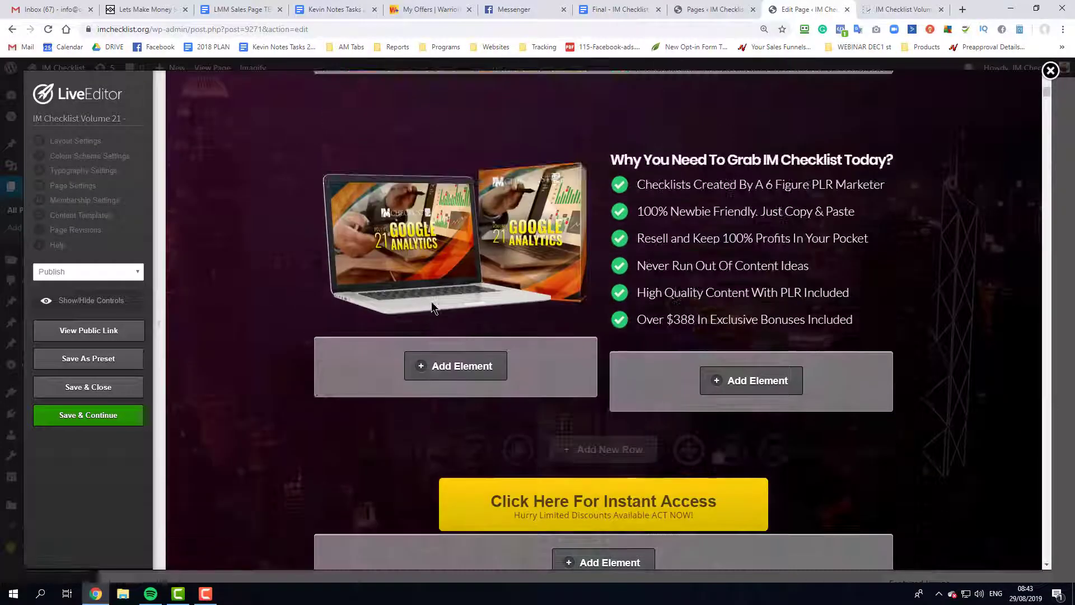
scroll(371, 251, "up", 1)
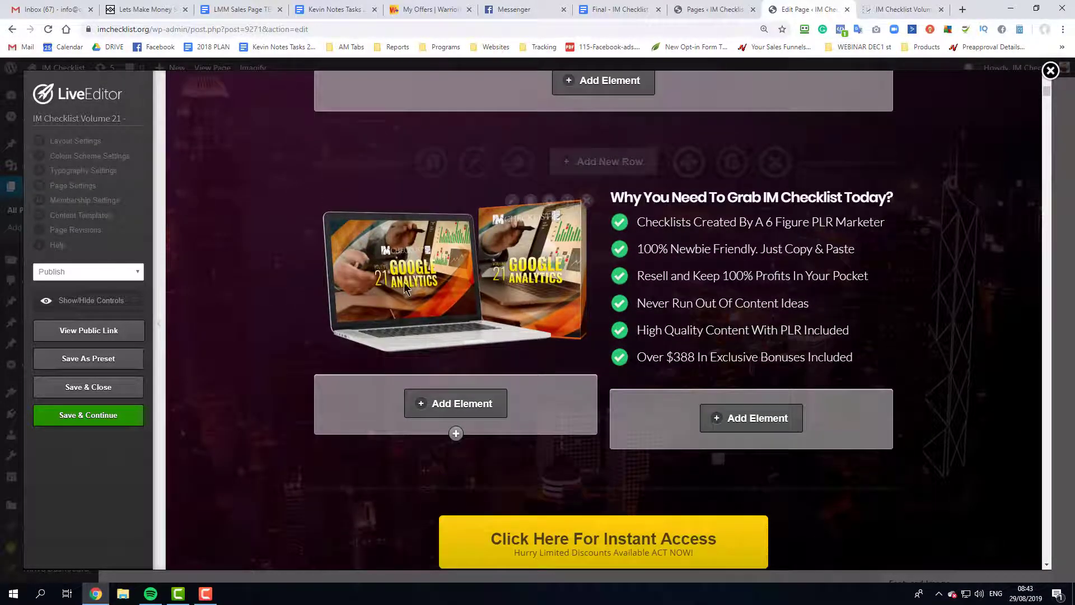
scroll(419, 290, "up", 3)
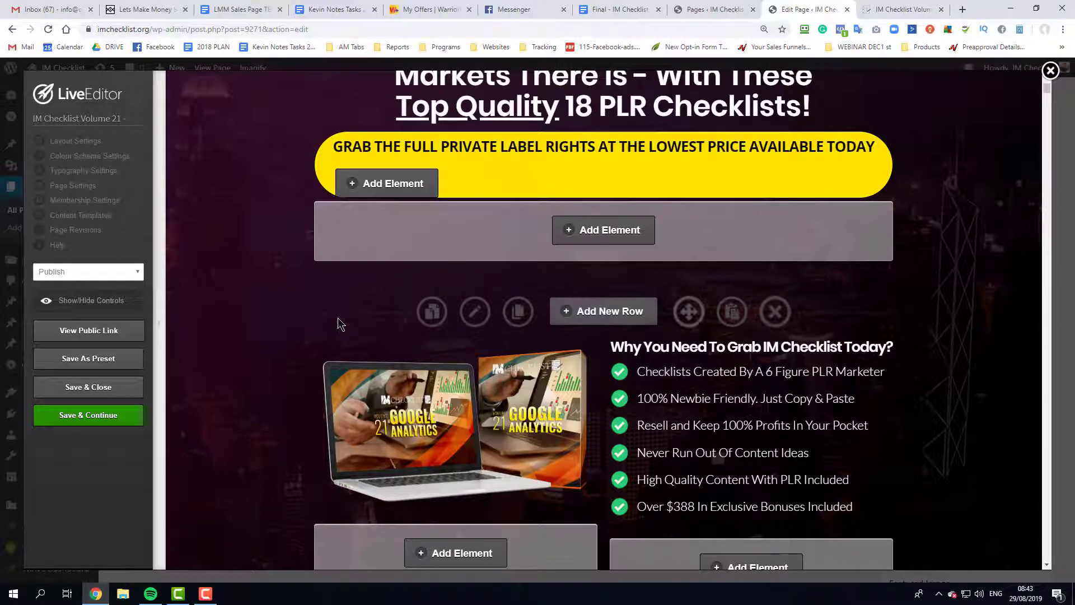
Step: Search Google for "orange background hd" in a new tab and preview the Grunge Texture Orange image
key("ctrl+t")
type("organge")
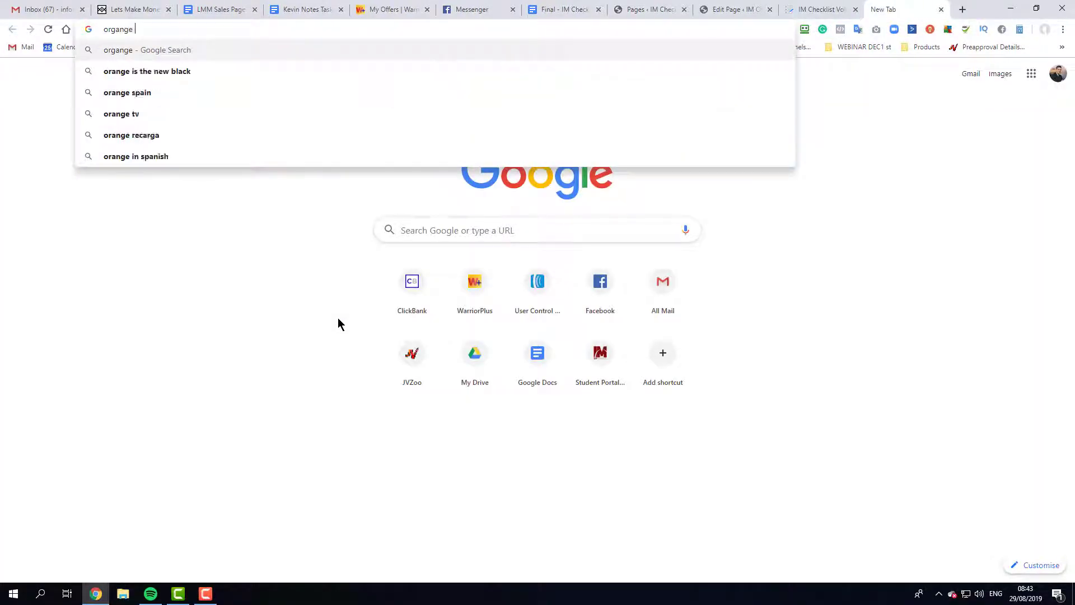
type(" backgrou")
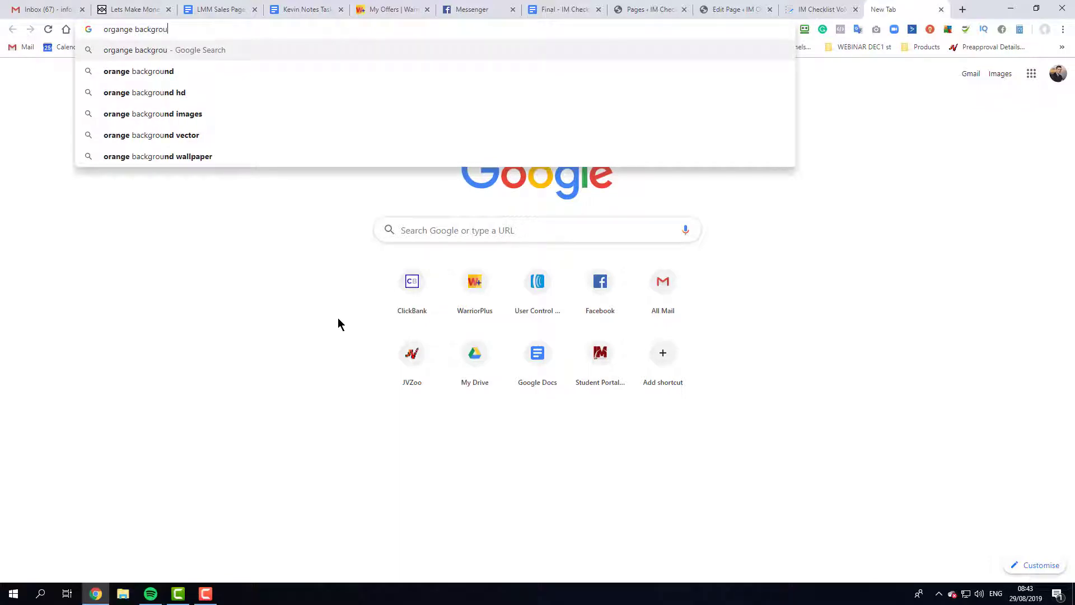
key("Down")
key("Down")
key("Return")
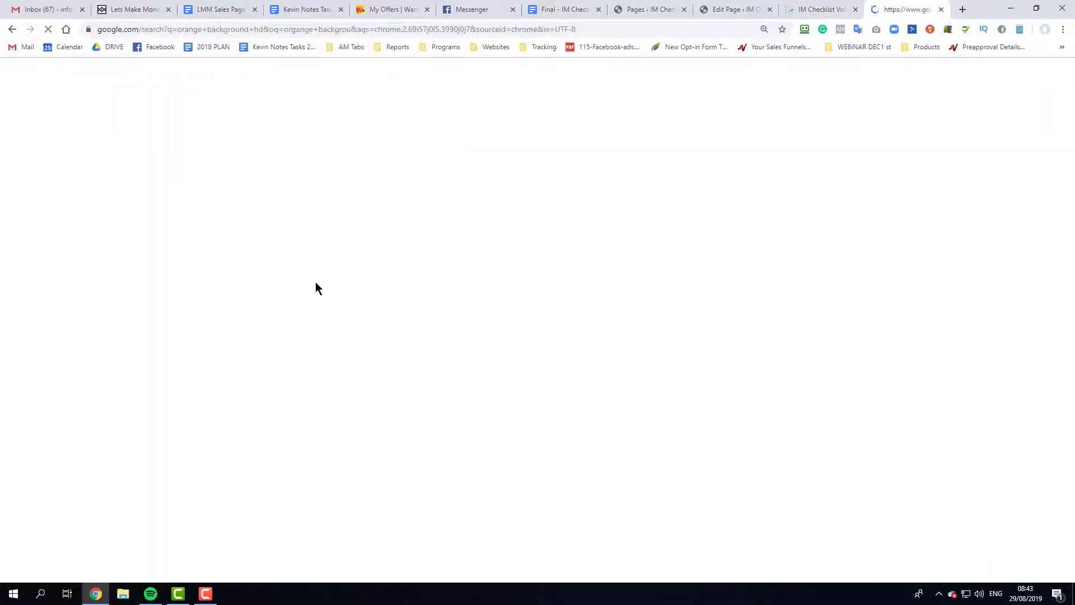
left_click(329, 394)
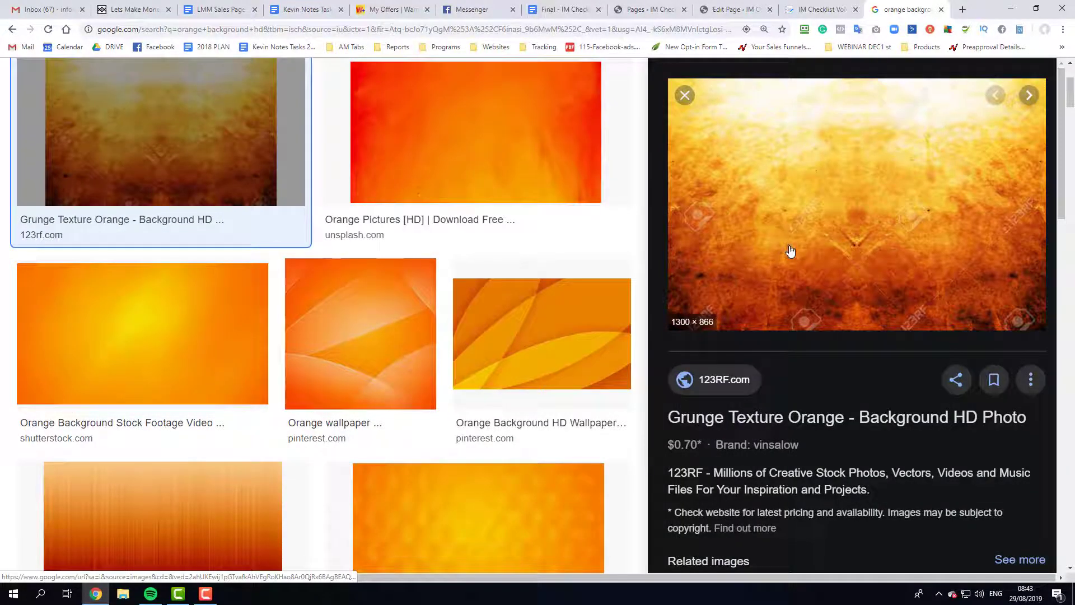
Step: Check the XL download option for the Grunge Texture Orange photo on 123RF and return to the image results
left_click(760, 424)
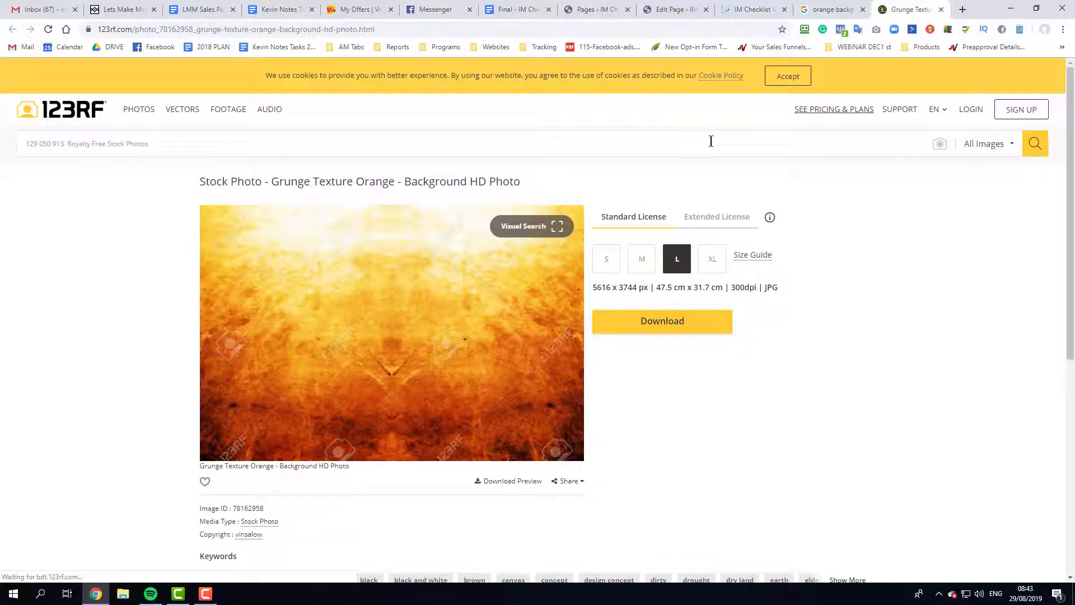
left_click(711, 261)
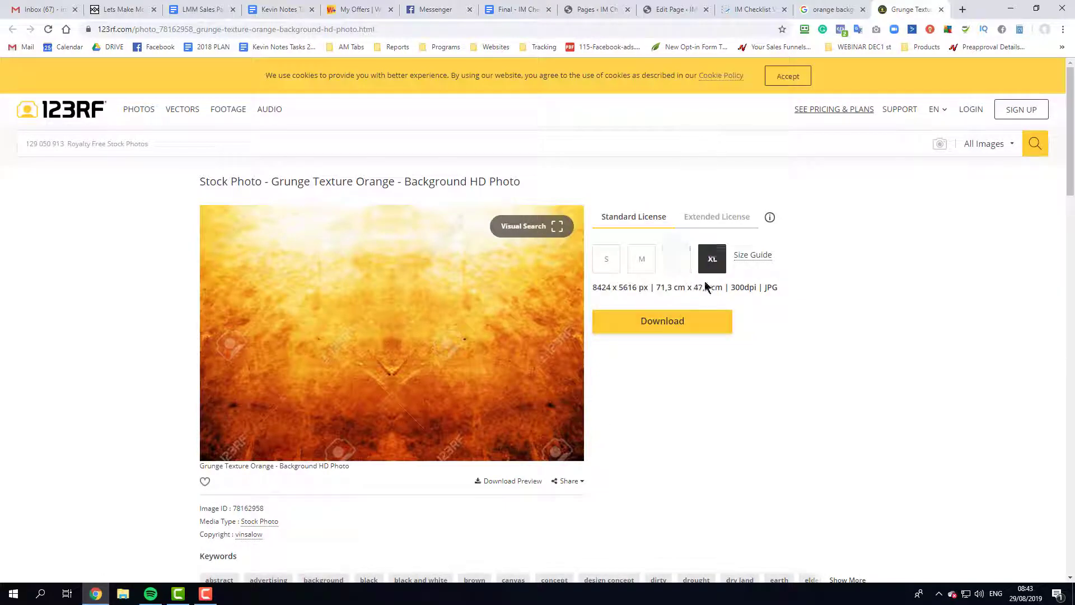
left_click(684, 323)
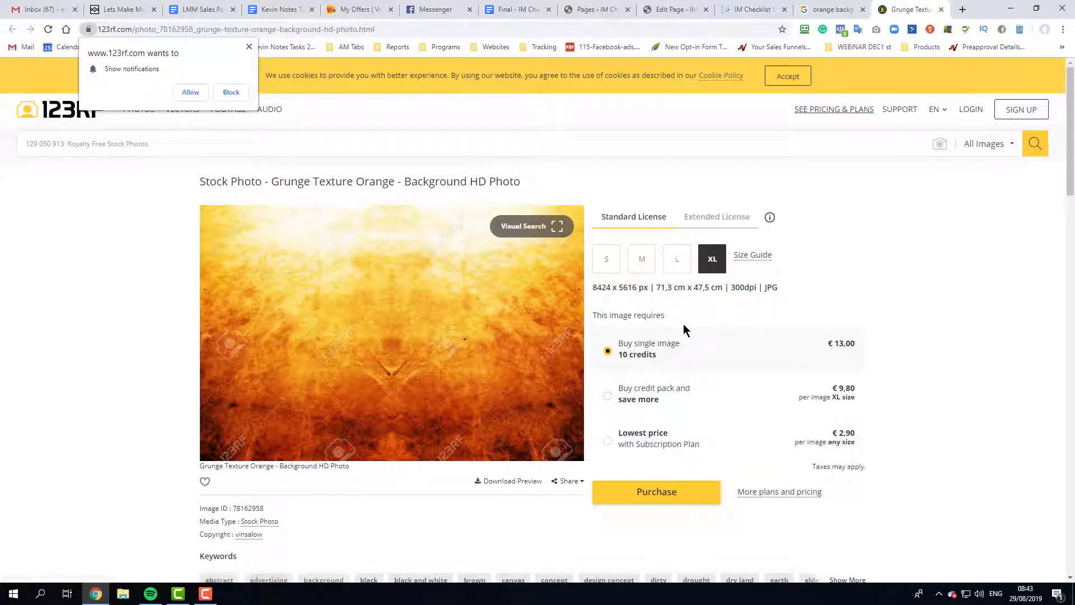
left_click(833, 9)
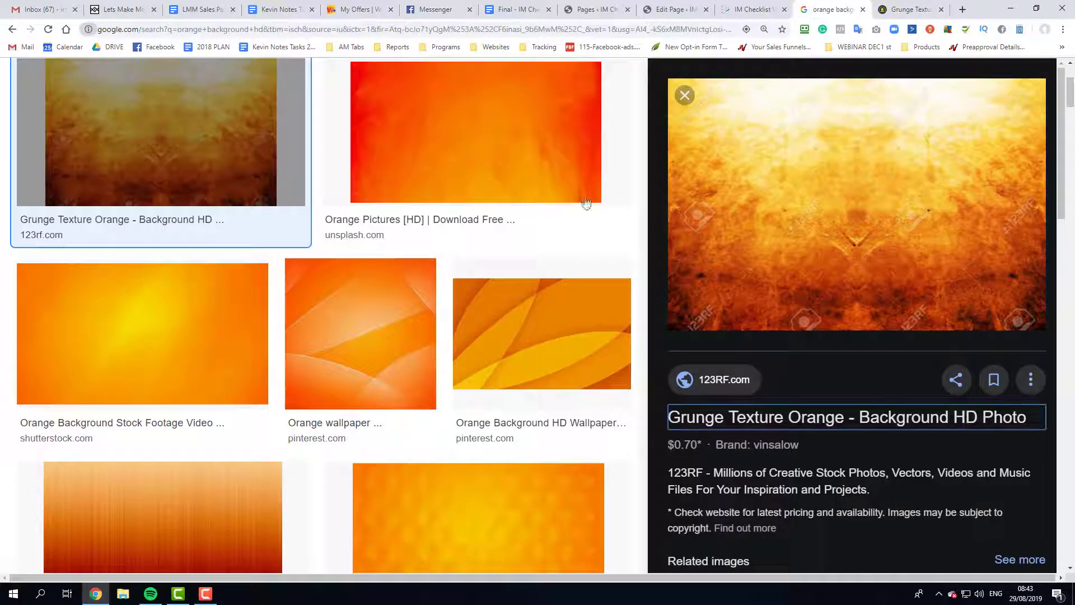
scroll(396, 347, "down", 3)
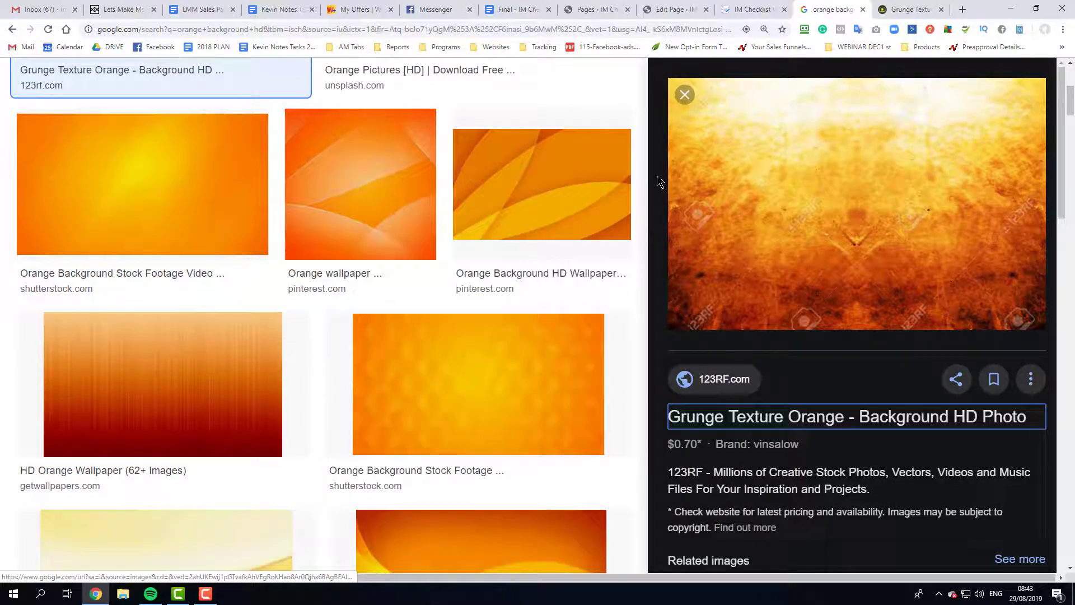
Step: Examine the Volume 21 JV invite page's header background and its list of checklists
left_click(745, 18)
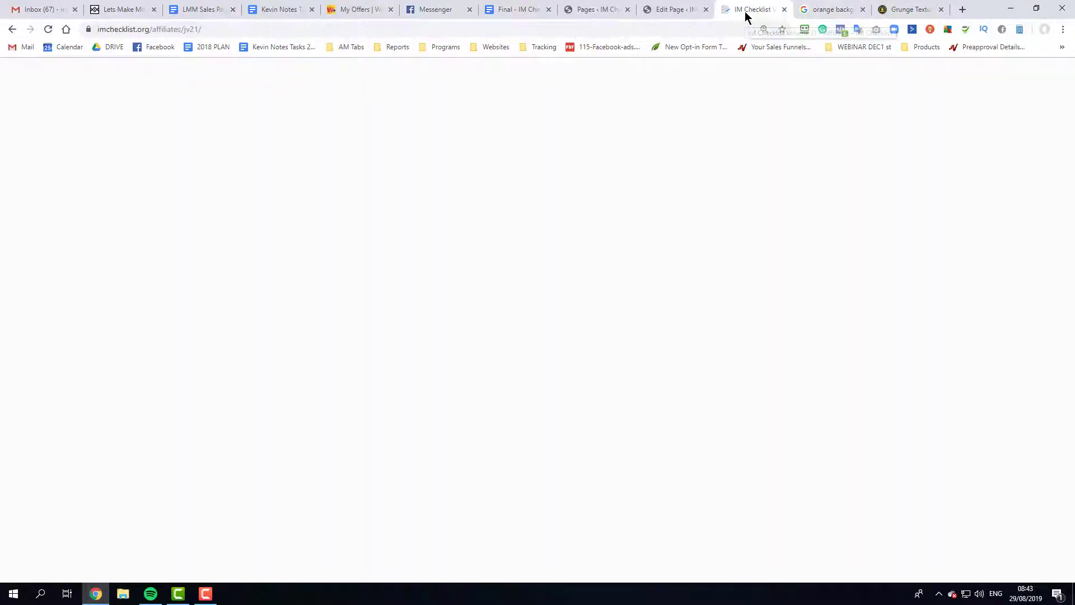
scroll(627, 284, "up", 3)
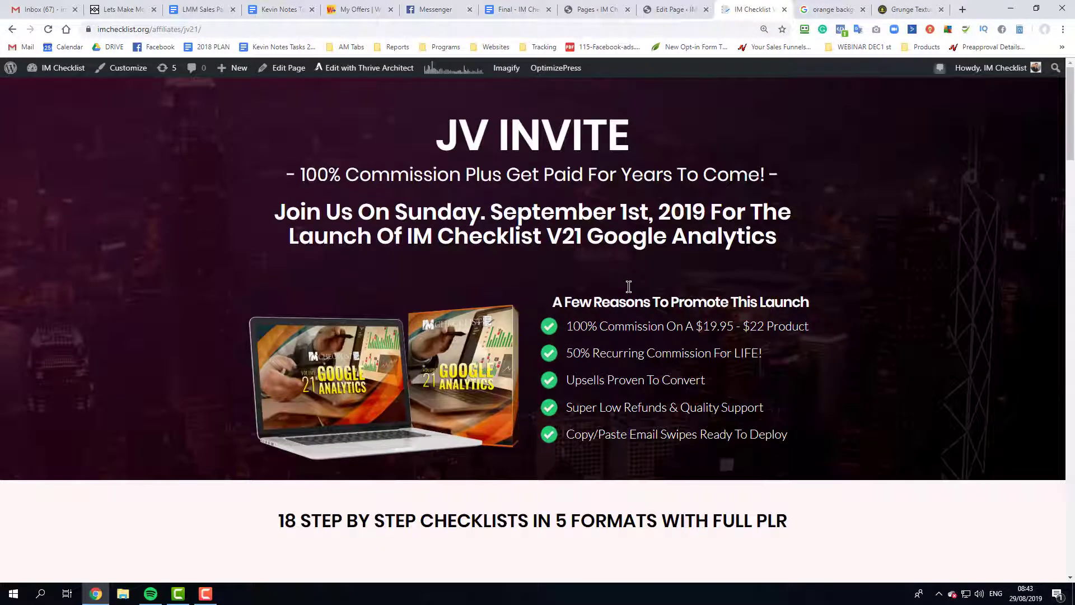
scroll(628, 285, "down", 8)
scroll(631, 286, "down", 5)
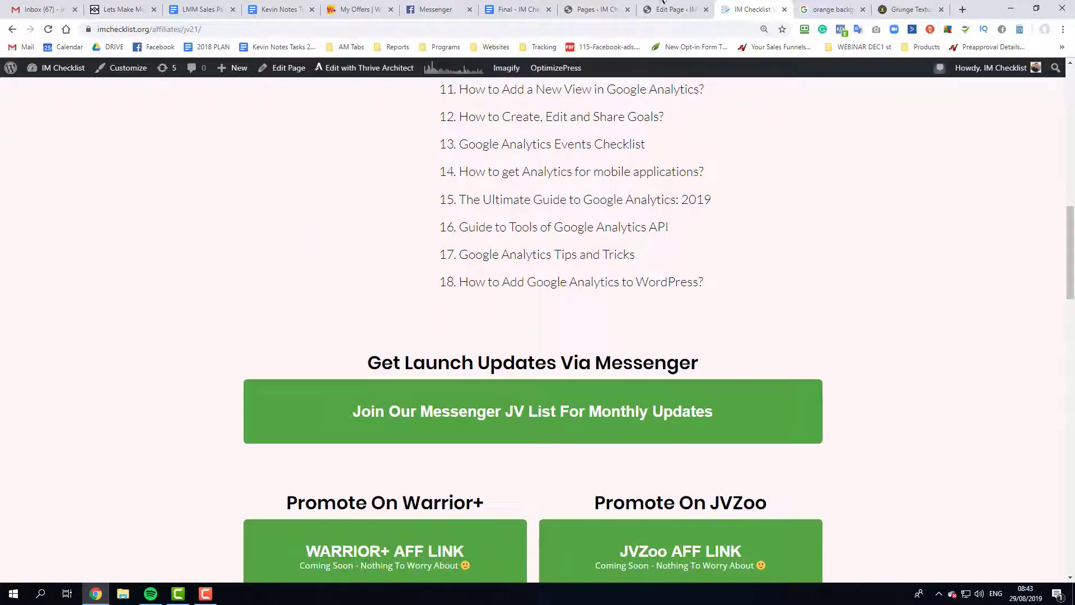
Step: Return to the Volume 21 sales page in LiveEditor and save it while keeping the editor open
left_click(675, 9)
scroll(363, 255, "down", 6)
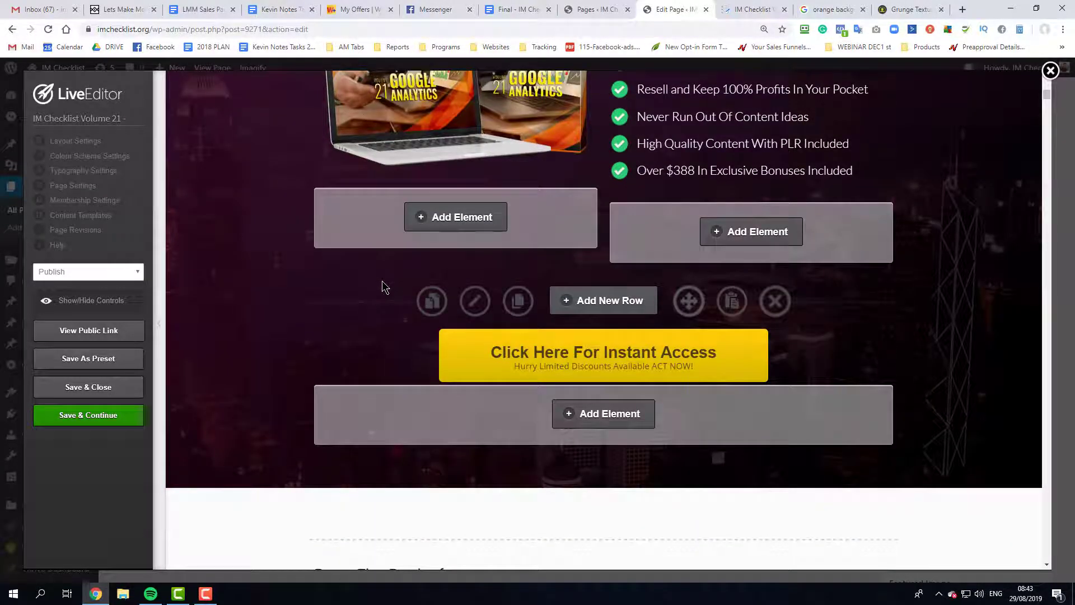
scroll(385, 290, "up", 1)
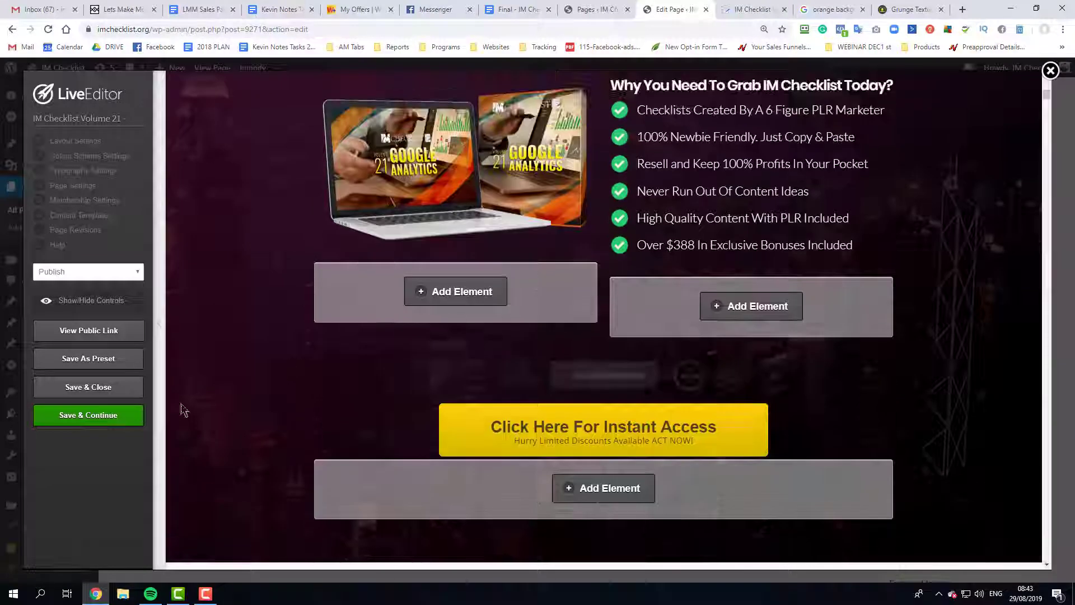
left_click(115, 417)
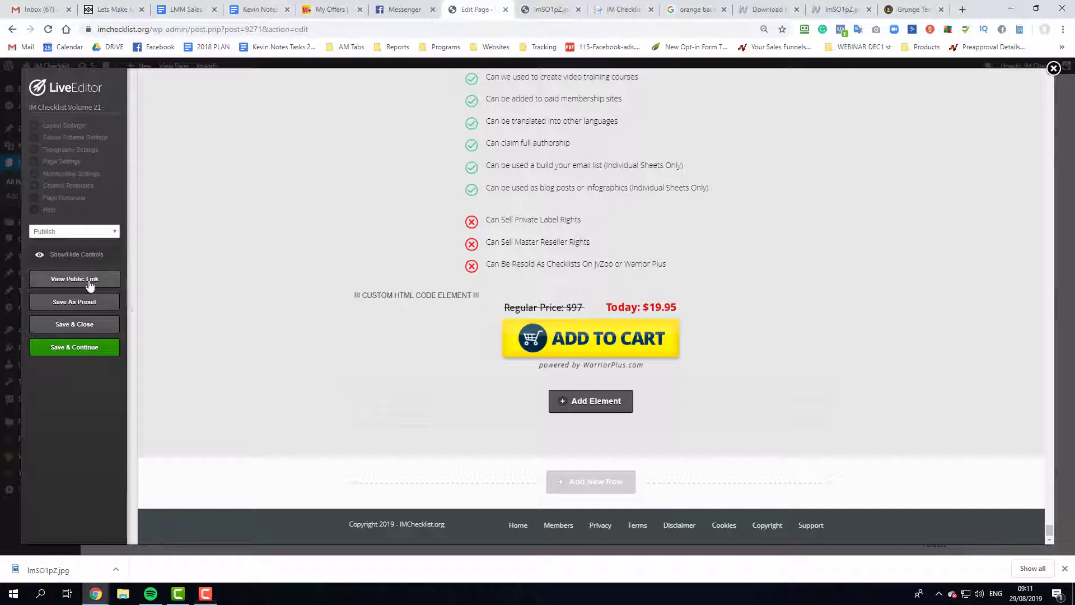
Step: Open the public Volume 21 sales page and review its header, checklist descriptions, bonuses and FAQ
left_click(88, 281)
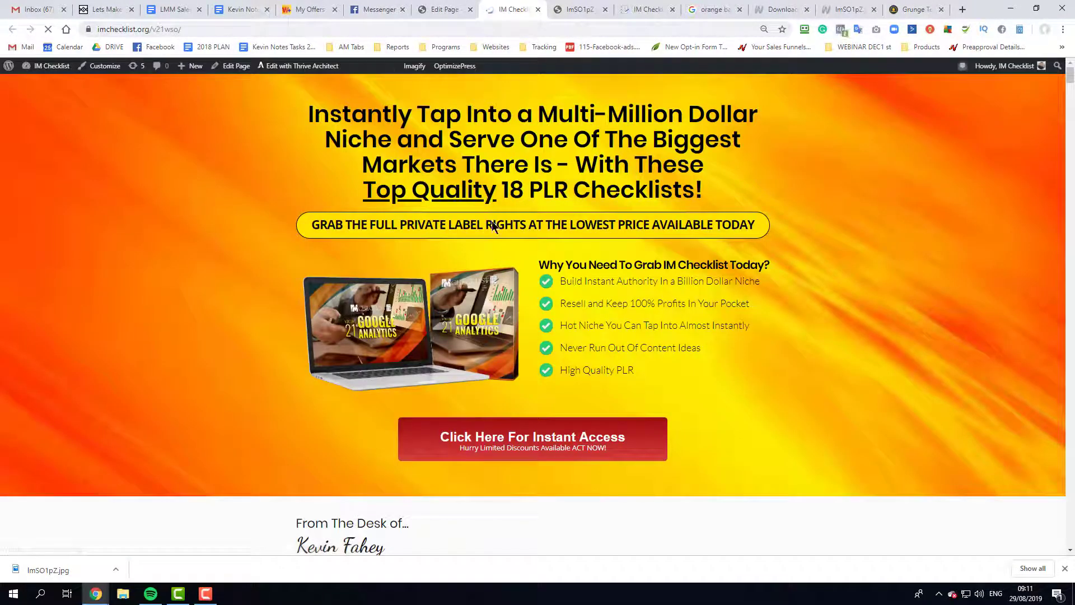
scroll(326, 175, "down", 5)
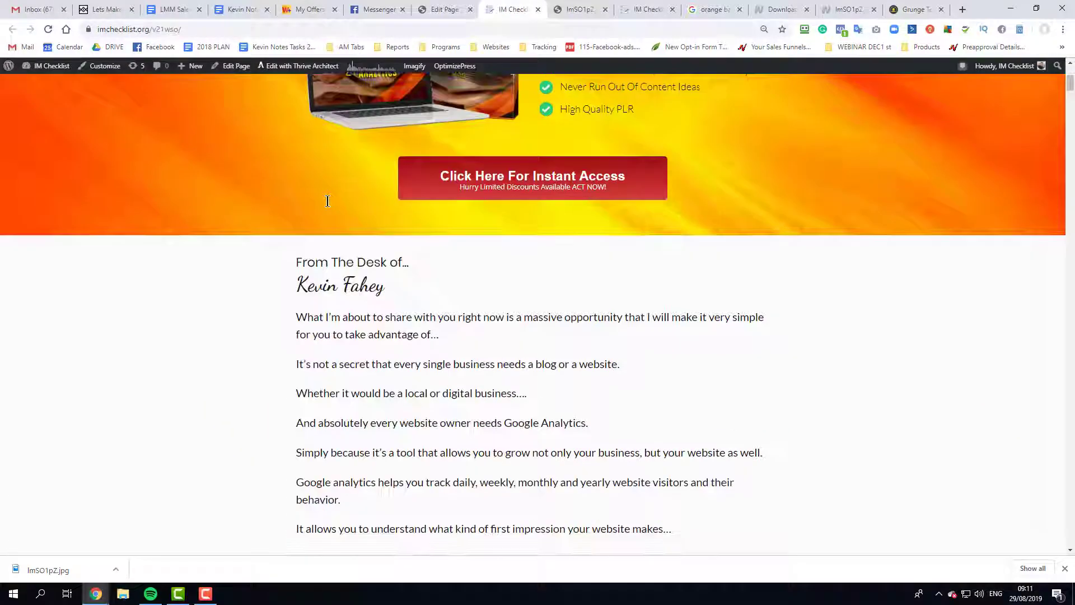
scroll(329, 210, "up", 3)
scroll(329, 210, "up", 2)
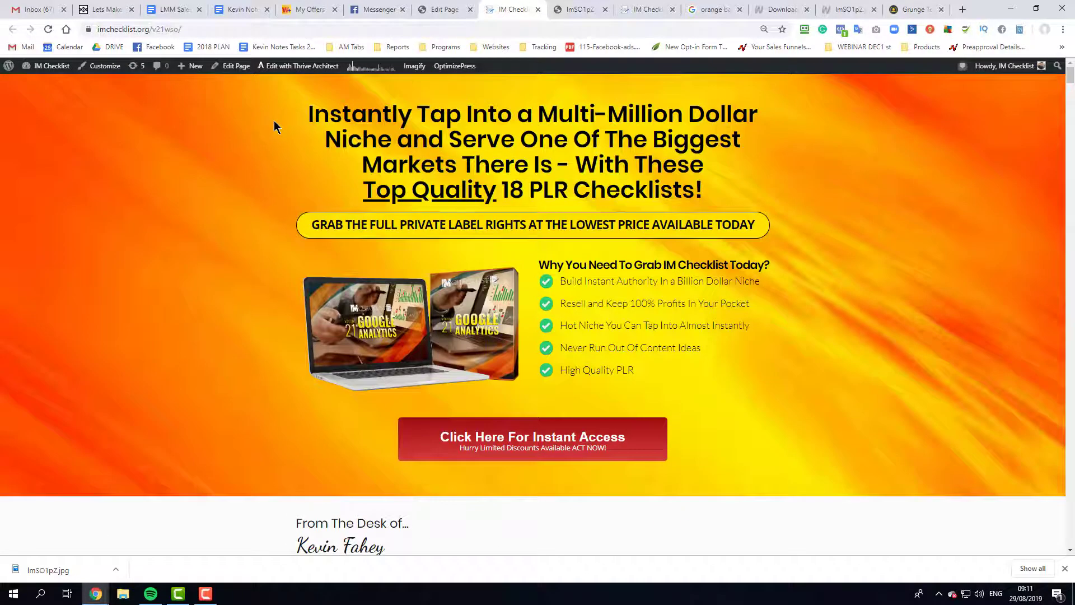
scroll(283, 151, "down", 20)
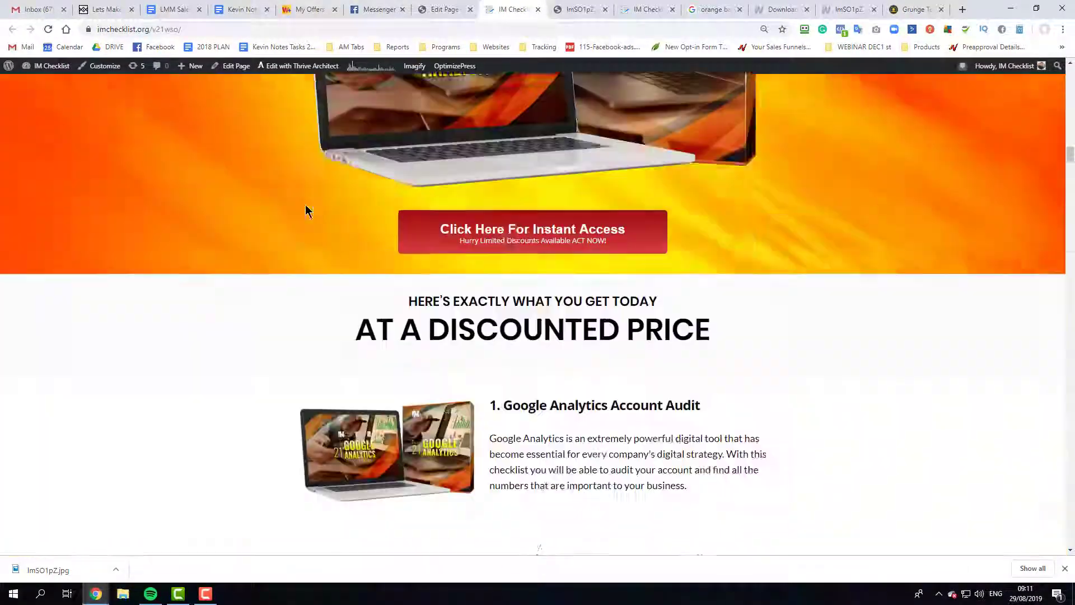
scroll(307, 211, "down", 20)
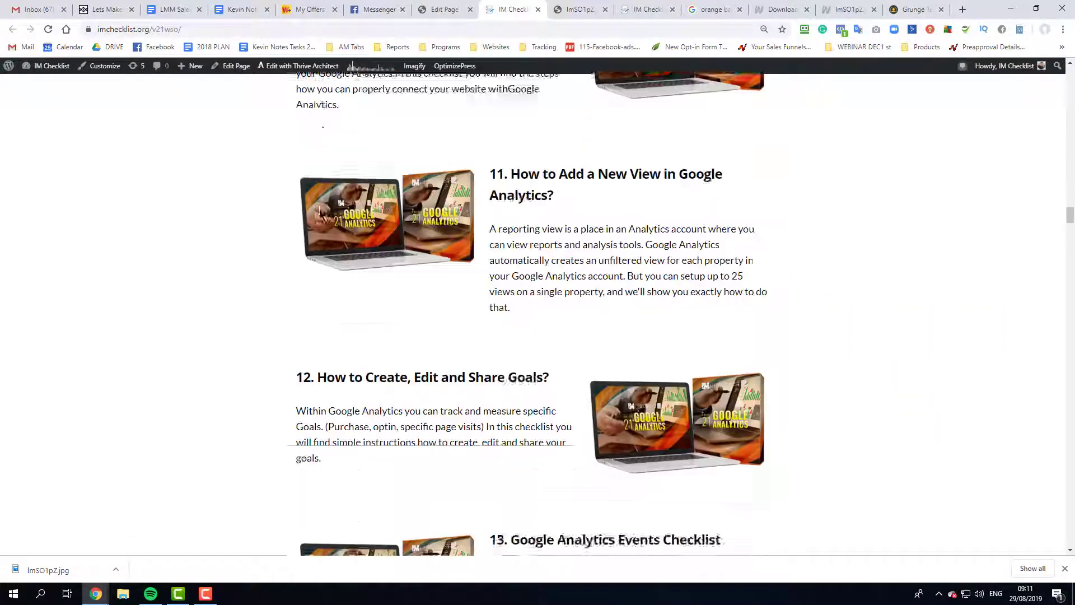
scroll(322, 214, "down", 20)
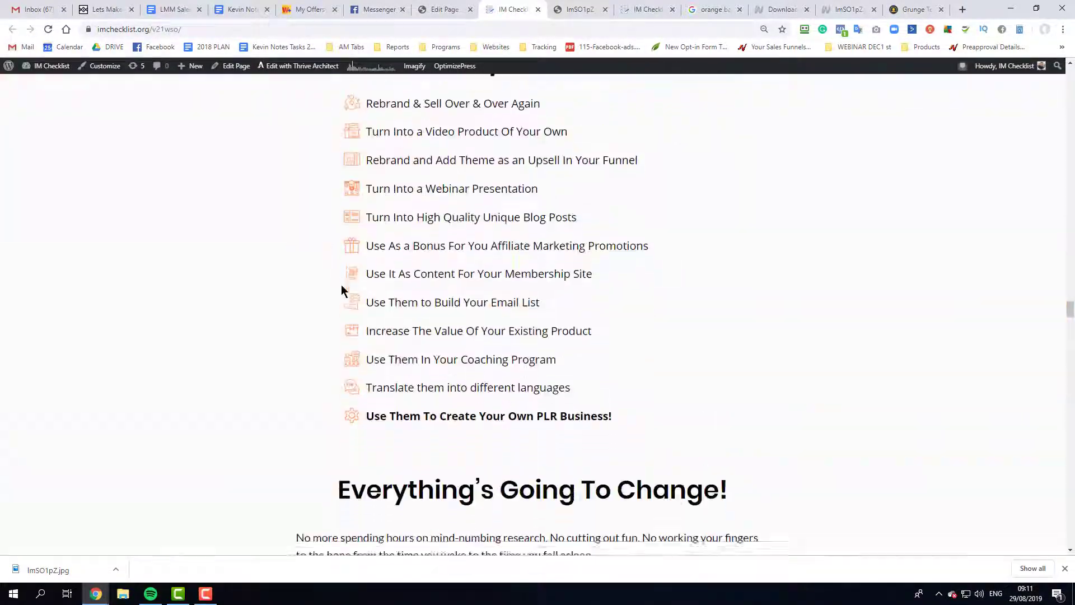
scroll(342, 276, "down", 20)
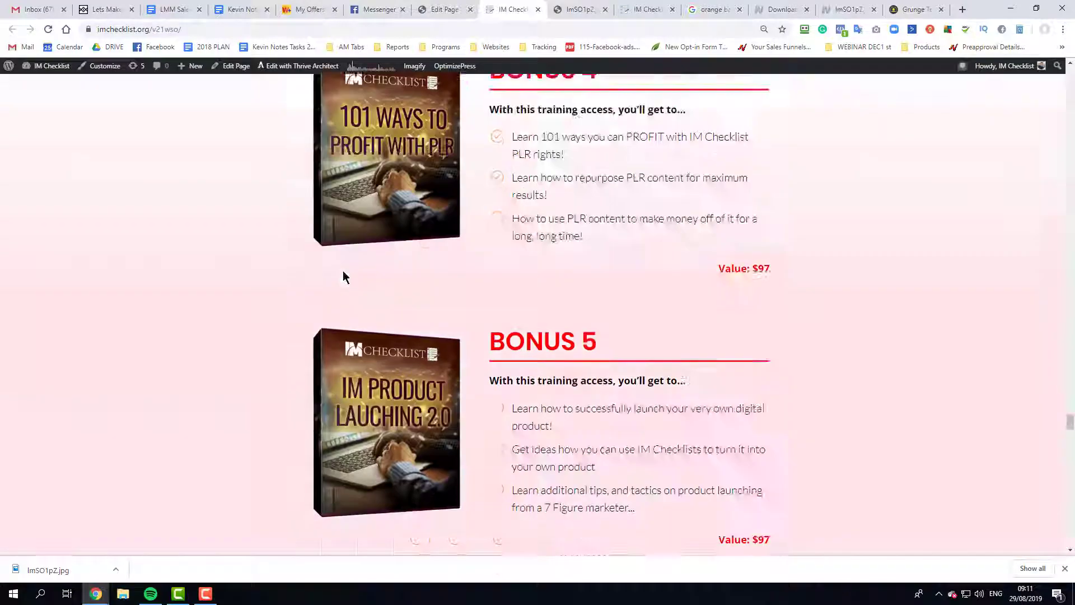
scroll(432, 132, "down", 20)
scroll(426, 163, "up", 8)
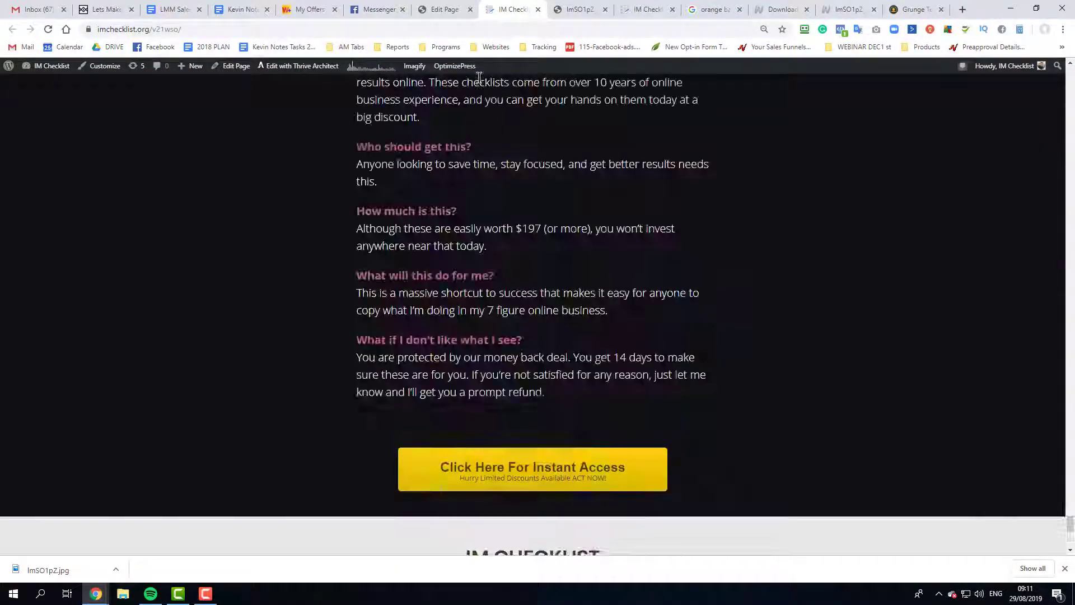
scroll(480, 77, "up", 20)
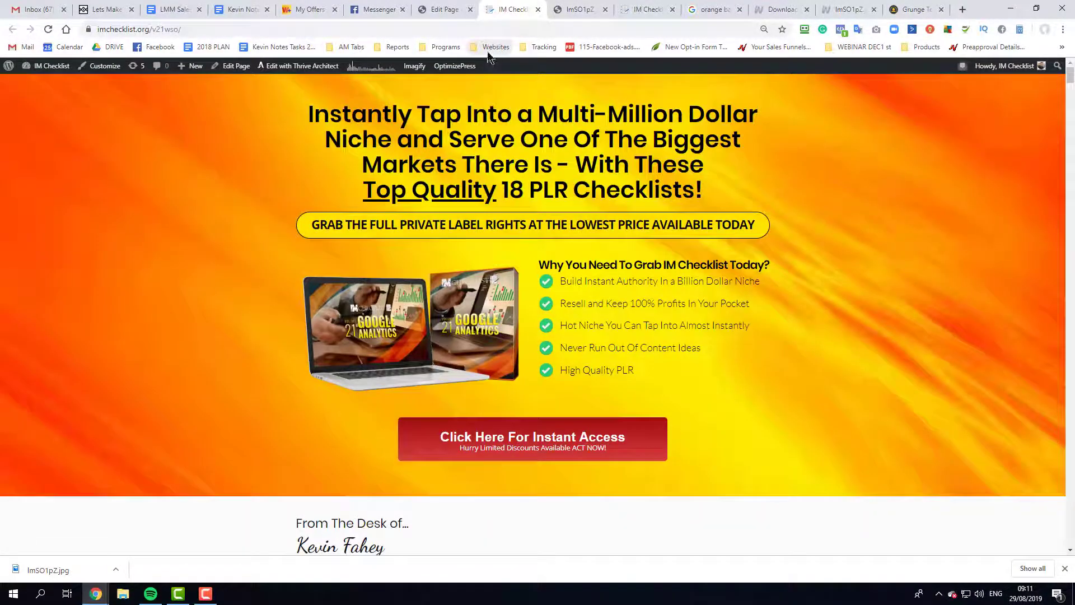
Step: Load the Volume 20 sales page at imchecklist.org/v20wso/ in the tab showing the orange background image
left_click(492, 28)
key("ctrl+c")
left_click(570, 9)
left_click(552, 25)
key("ctrl+v")
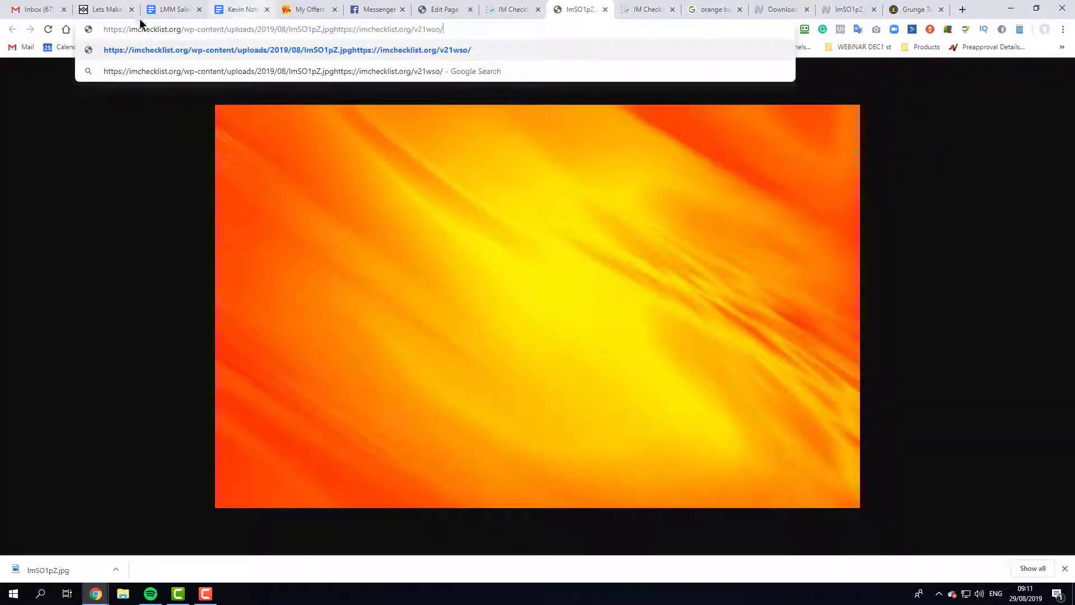
left_click(190, 30, "shift")
key("BackSpace")
key("BackSpace")
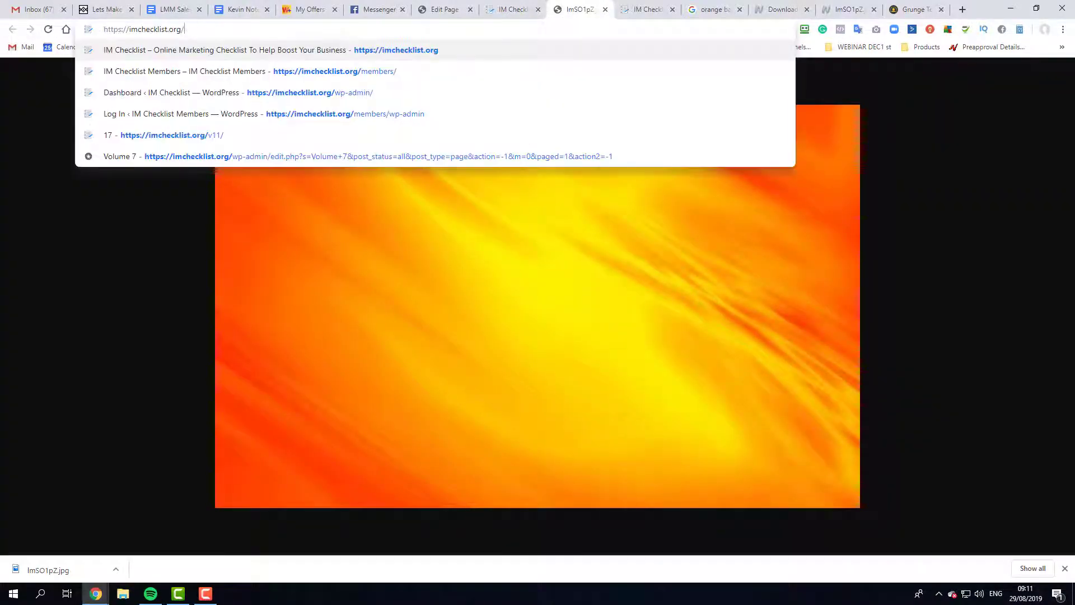
type("v20")
key("Return")
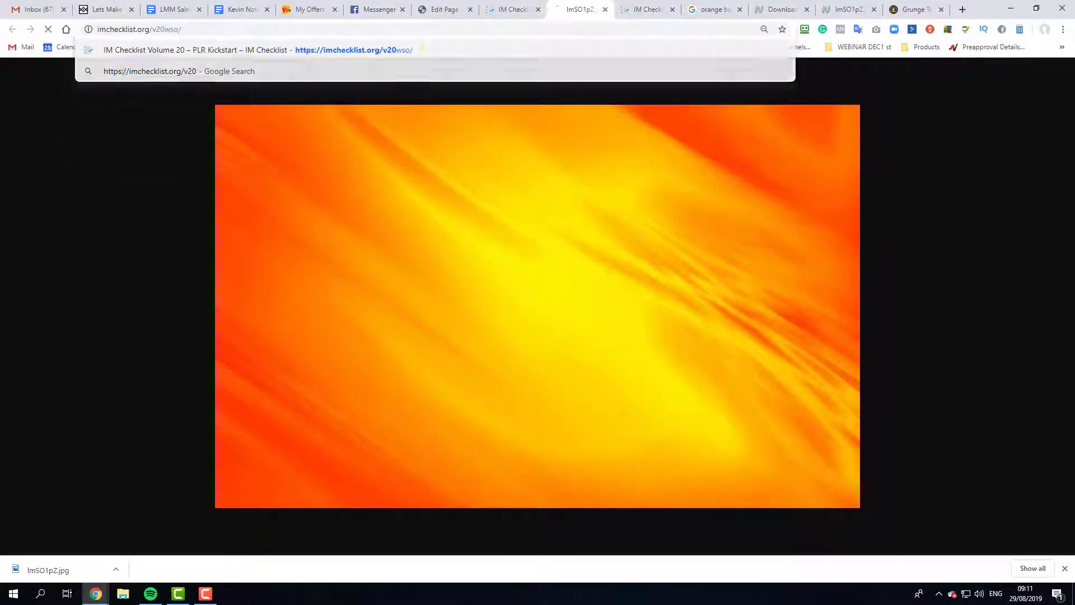
Step: Review the Volume 21 sales page from its header down to the checklist descriptions under "At A Discounted Price"
left_click(495, 9)
scroll(478, 187, "down", 14)
key("ctrl+v")
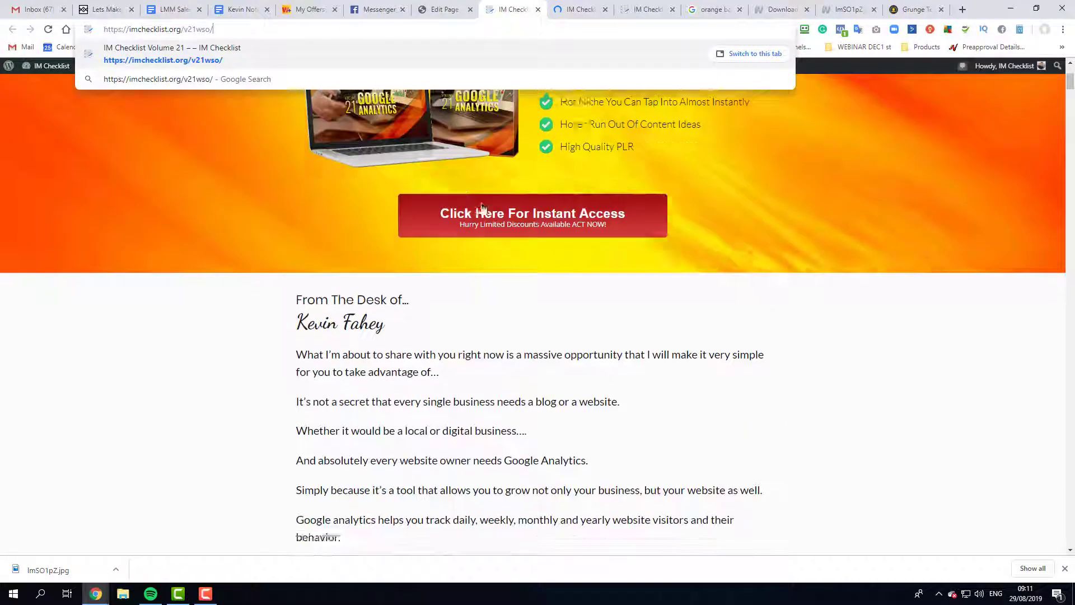
scroll(422, 318, "down", 20)
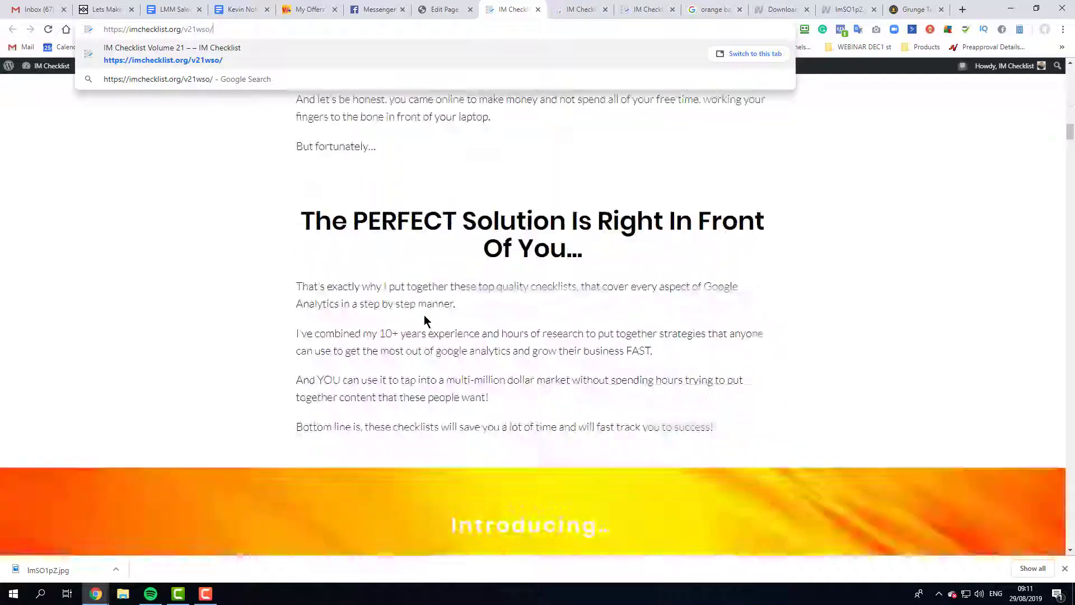
scroll(425, 318, "down", 3)
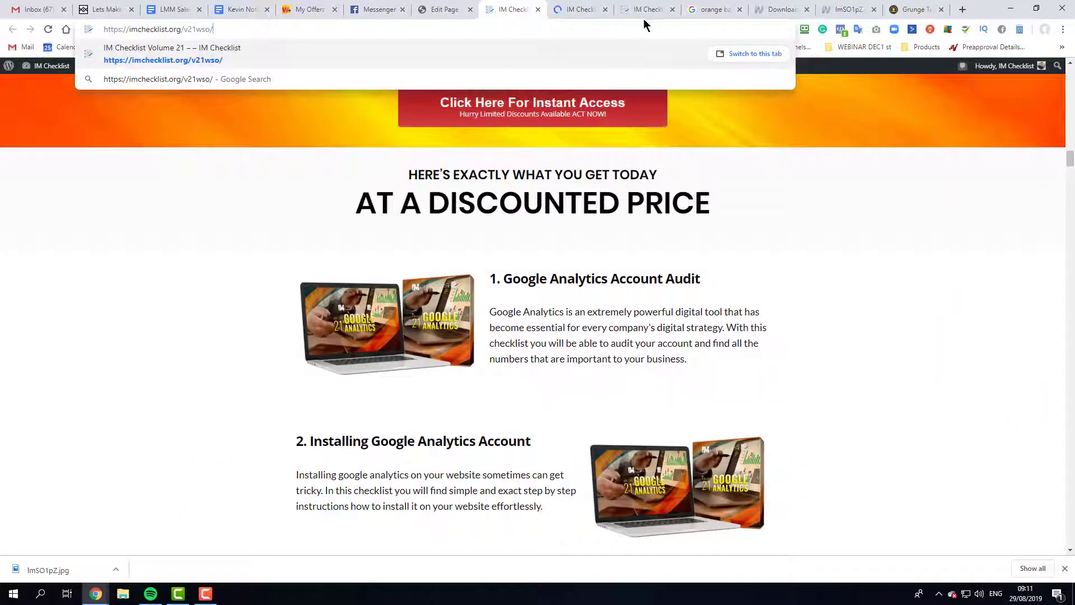
Step: Examine the Volume 20 sales page's Introducing section and the discounted price heading, viewing the page at 100%
left_click(567, 10)
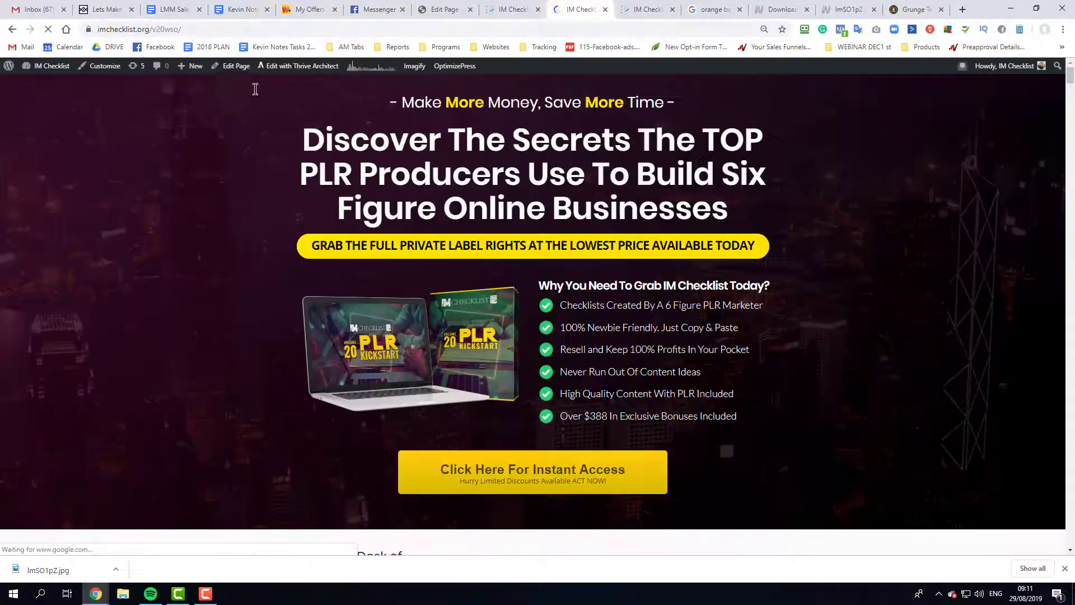
scroll(473, 231, "down", 10)
scroll(475, 234, "down", 15)
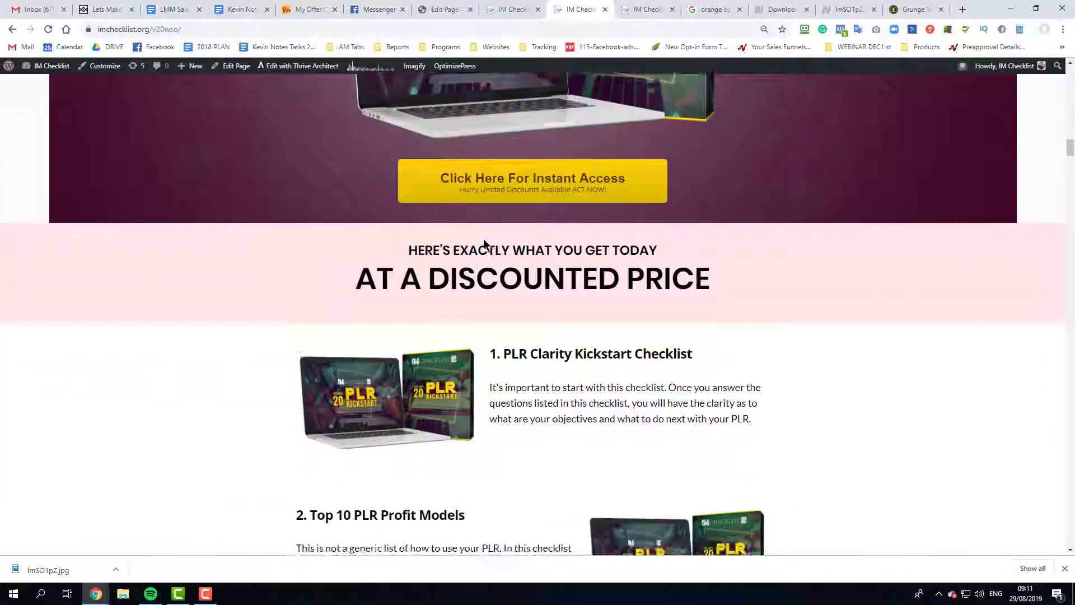
scroll(484, 238, "up", 3)
scroll(485, 238, "up", 8)
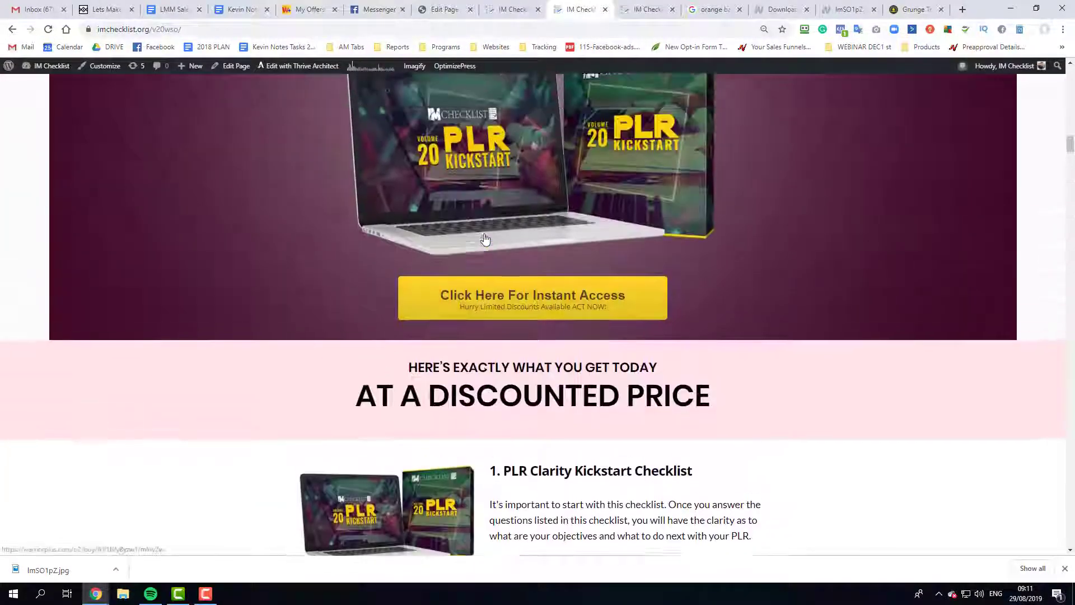
key("ctrl+plus")
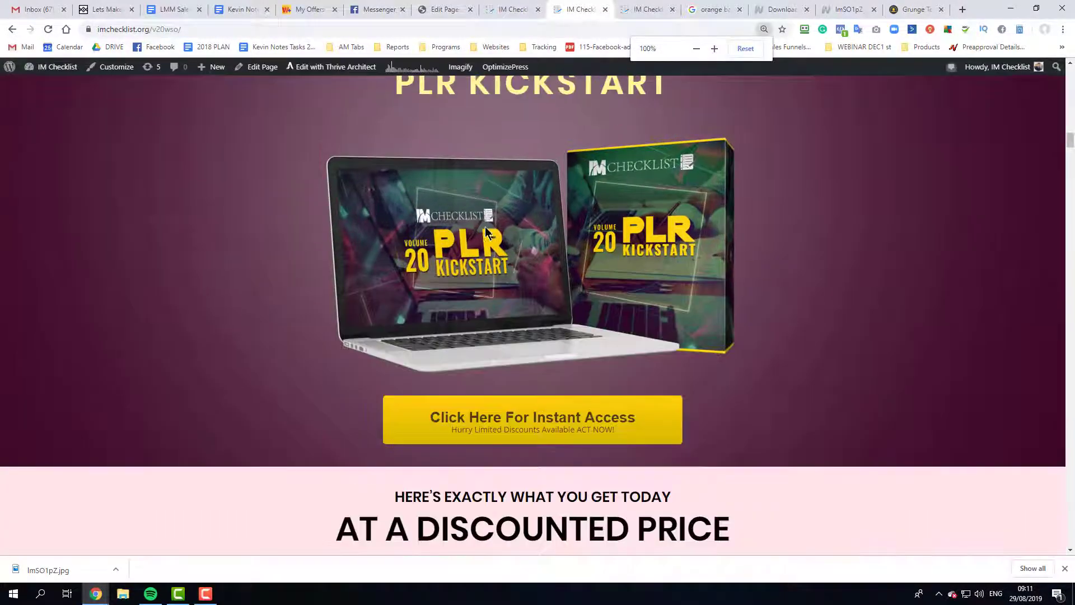
Step: Compare the Volume 21 page's Introducing section, checking its title, product image, order button and the heading below
left_click(504, 6)
scroll(534, 248, "up", 9)
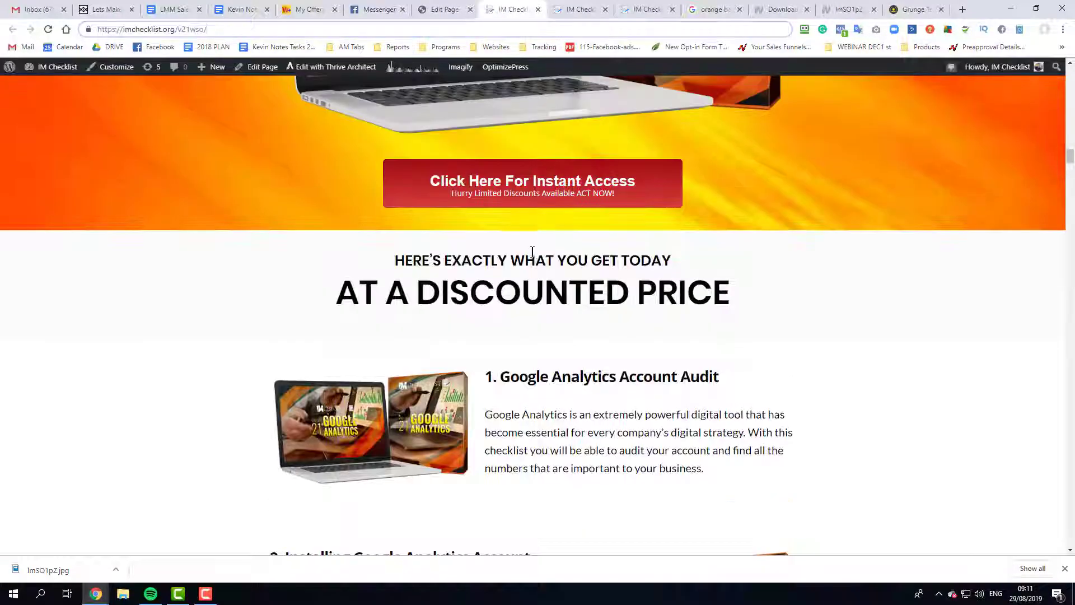
scroll(533, 248, "down", 3)
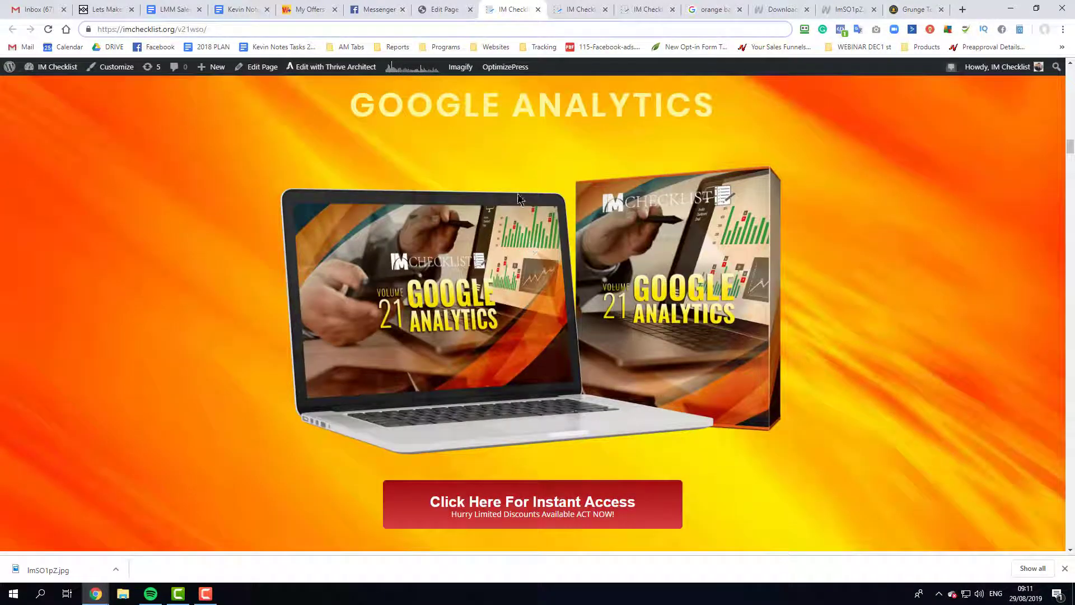
scroll(354, 102, "up", 1)
left_click_drag(351, 178, 781, 193)
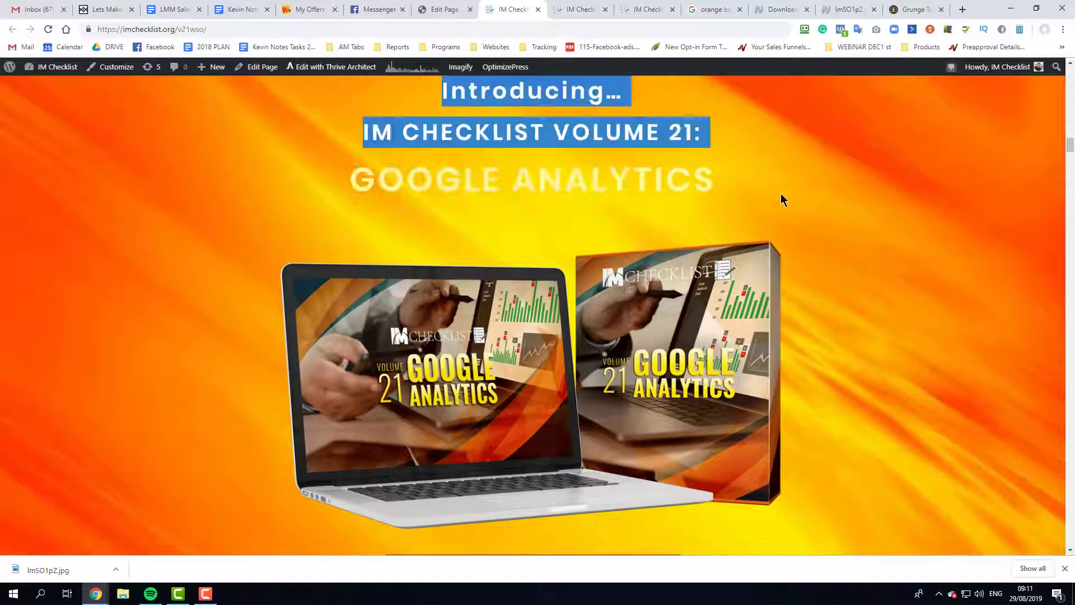
scroll(724, 217, "down", 1)
scroll(724, 213, "down", 7)
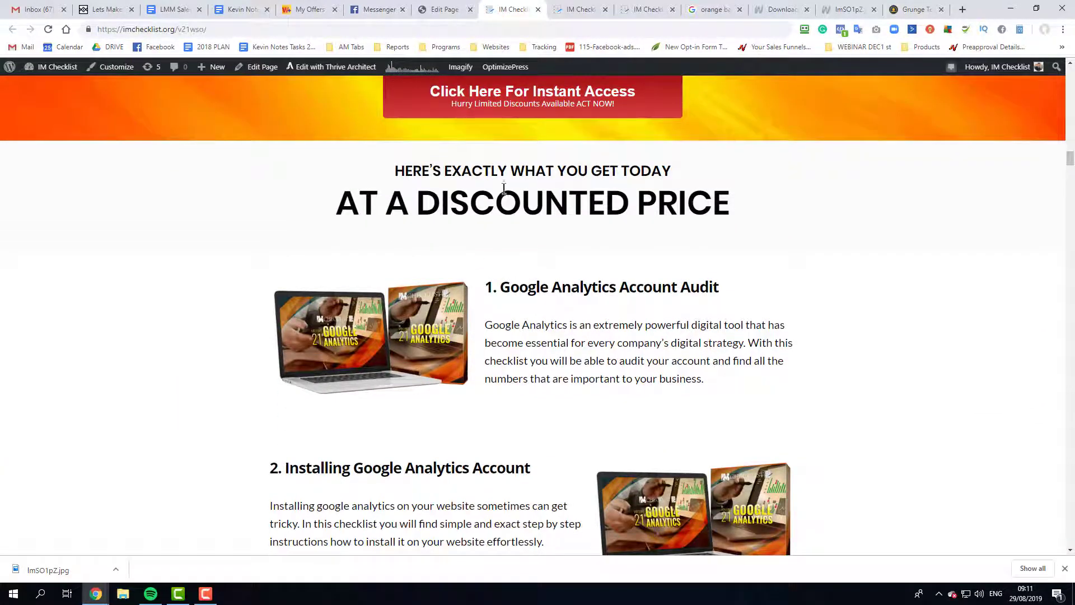
scroll(427, 123, "up", 2)
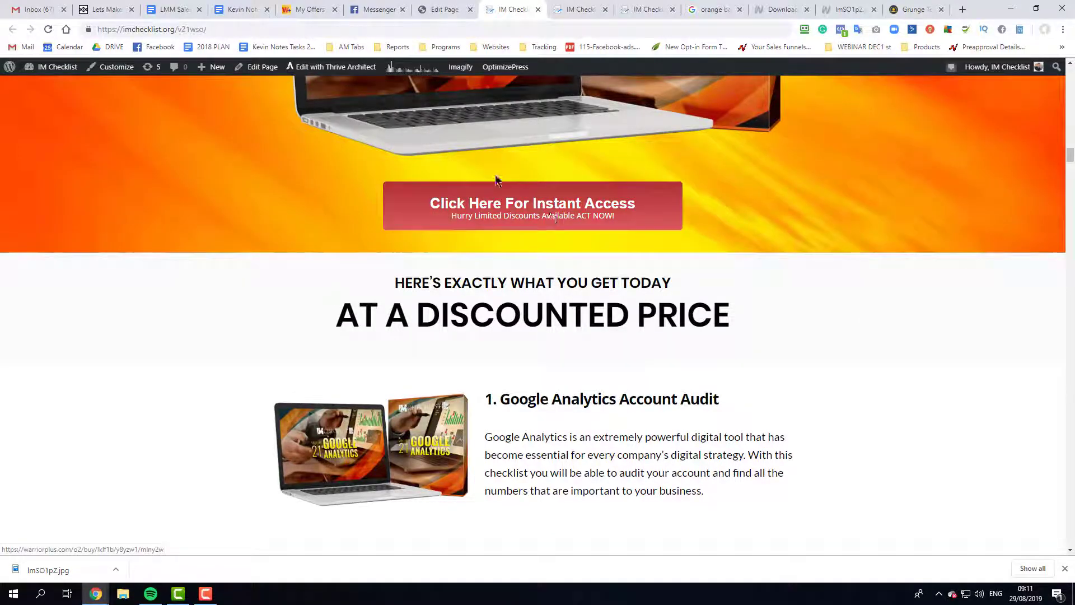
left_click_drag(540, 208, 541, 320)
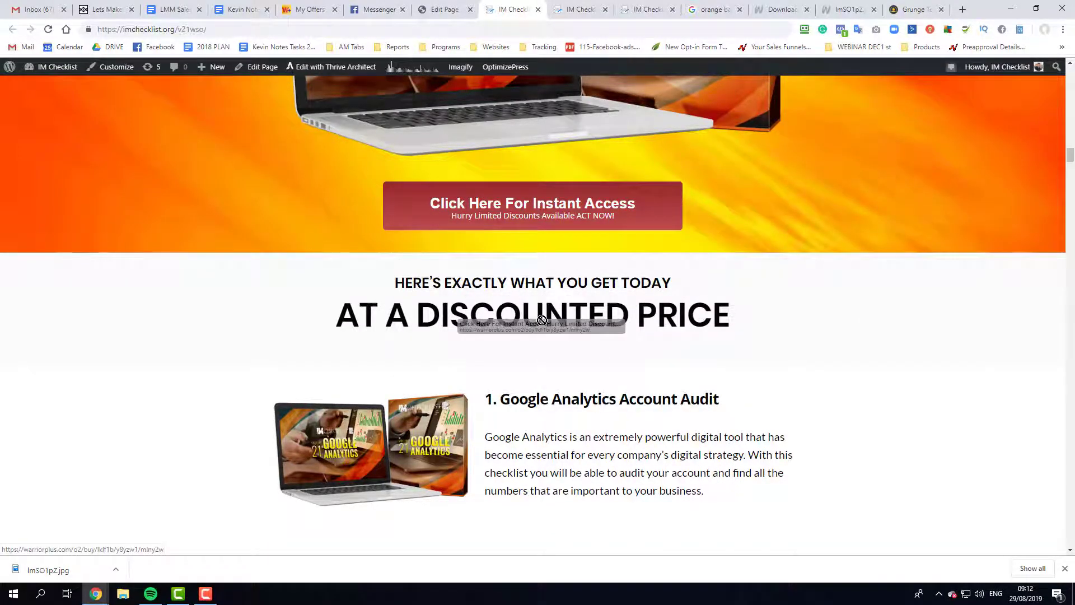
left_click_drag(542, 319, 542, 320)
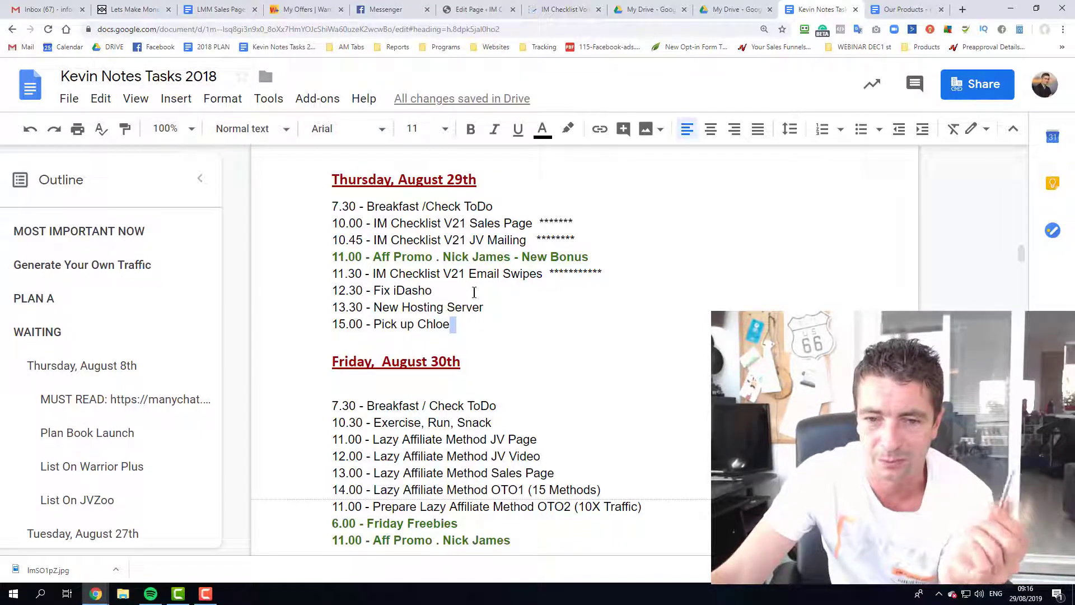
Step: Switch to the Our Products document and look through its numbered list of IM Checklist volumes
left_click(894, 15)
scroll(442, 344, "down", 2)
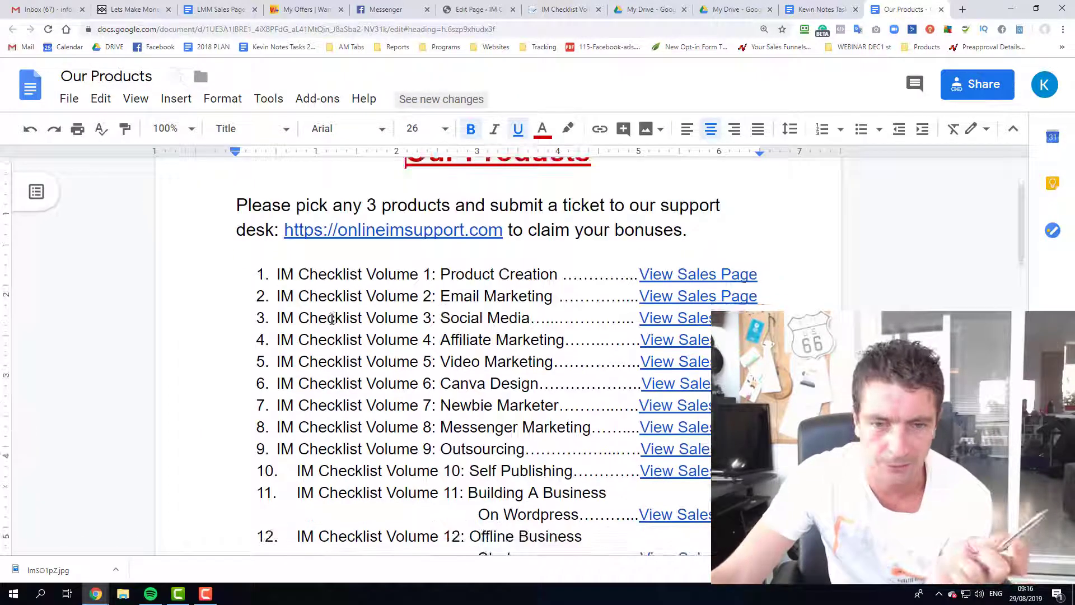
left_click_drag(271, 279, 468, 318)
scroll(460, 307, "down", 6)
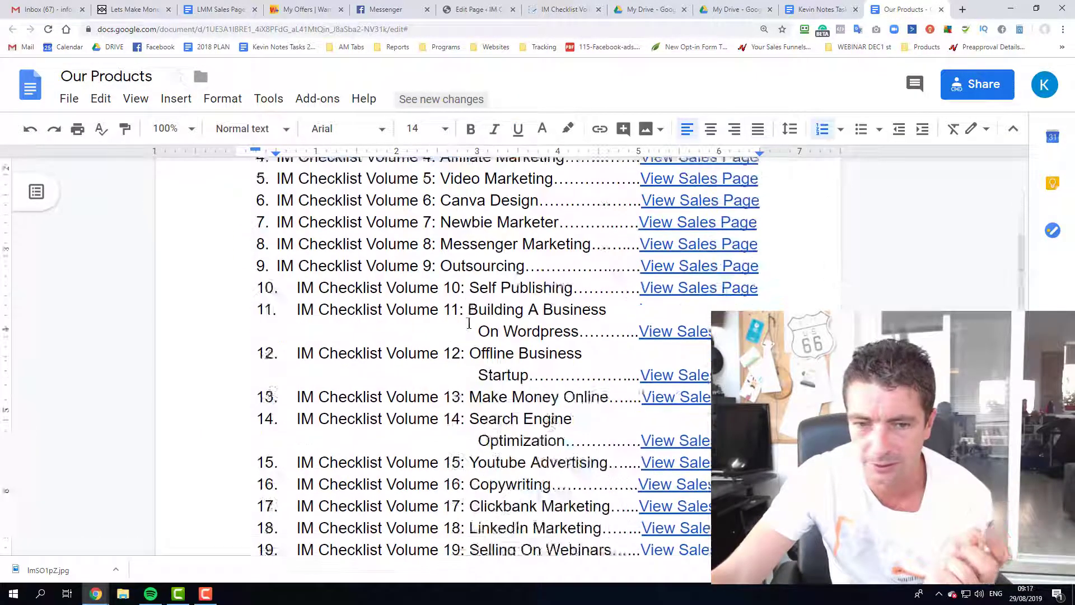
scroll(459, 306, "up", 4)
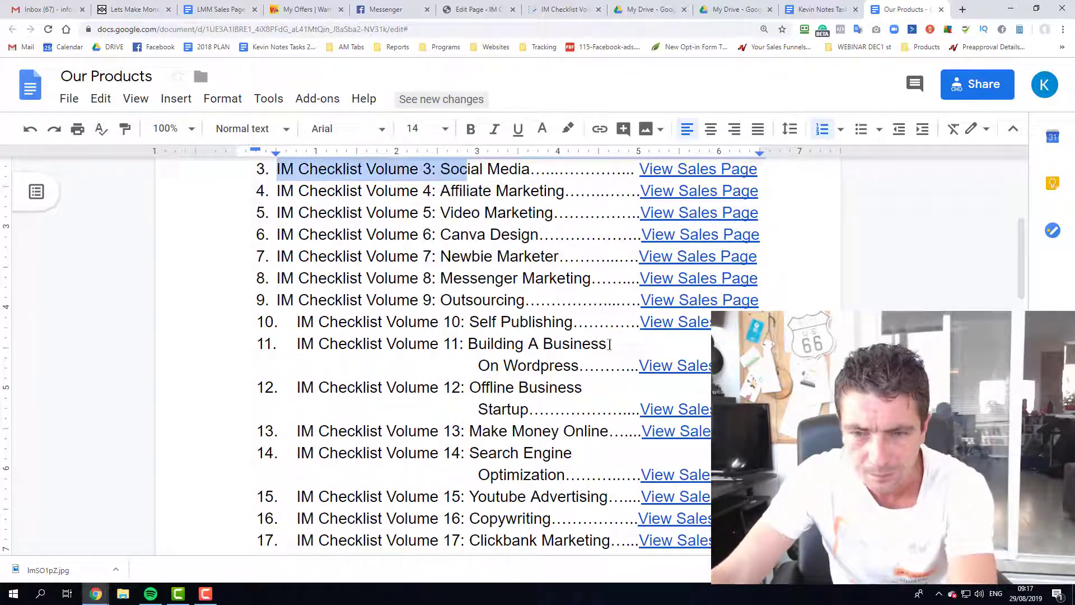
Step: Shorten the dotted leader after "On Wordpress" in the Volume 11 entry to two dots before its sales page link
left_click(608, 368)
key("BackSpace")
key("BackSpace")
key("BackSpace")
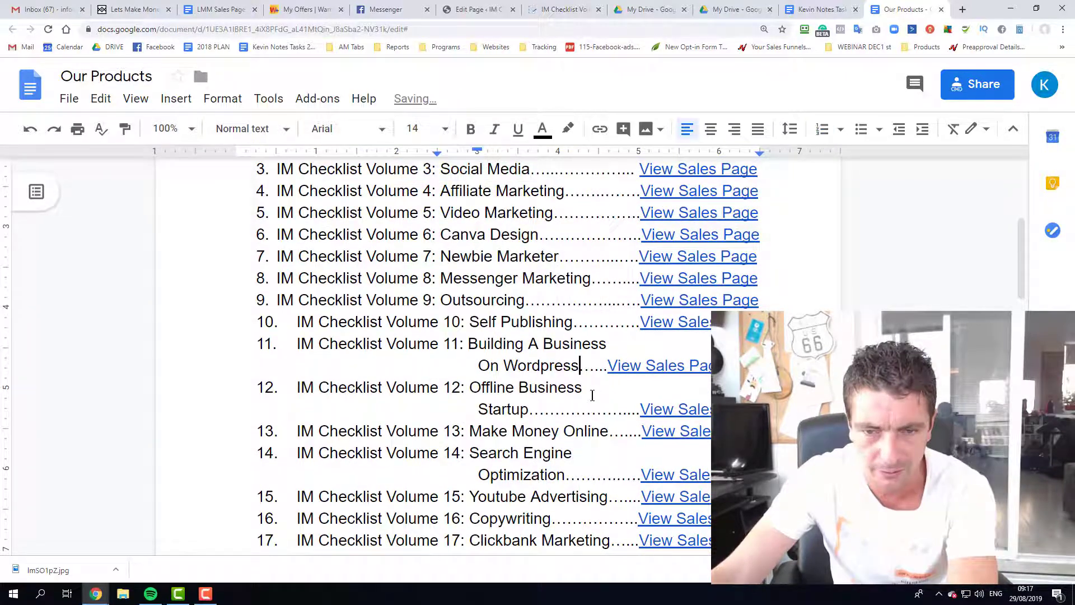
key("Delete")
key("Delete")
key("Delete")
key("Delete")
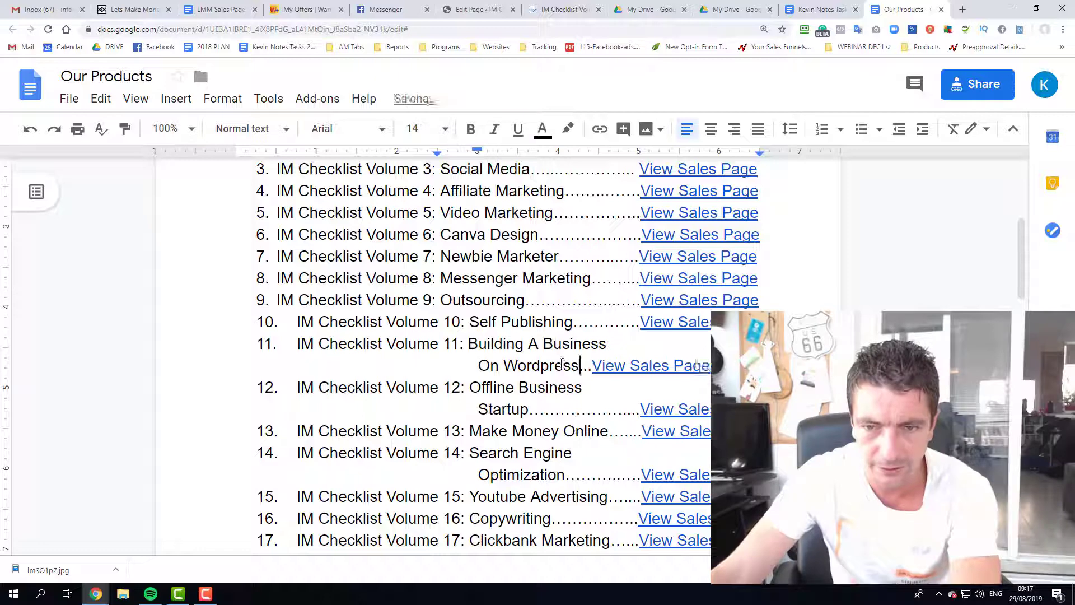
left_click(631, 350)
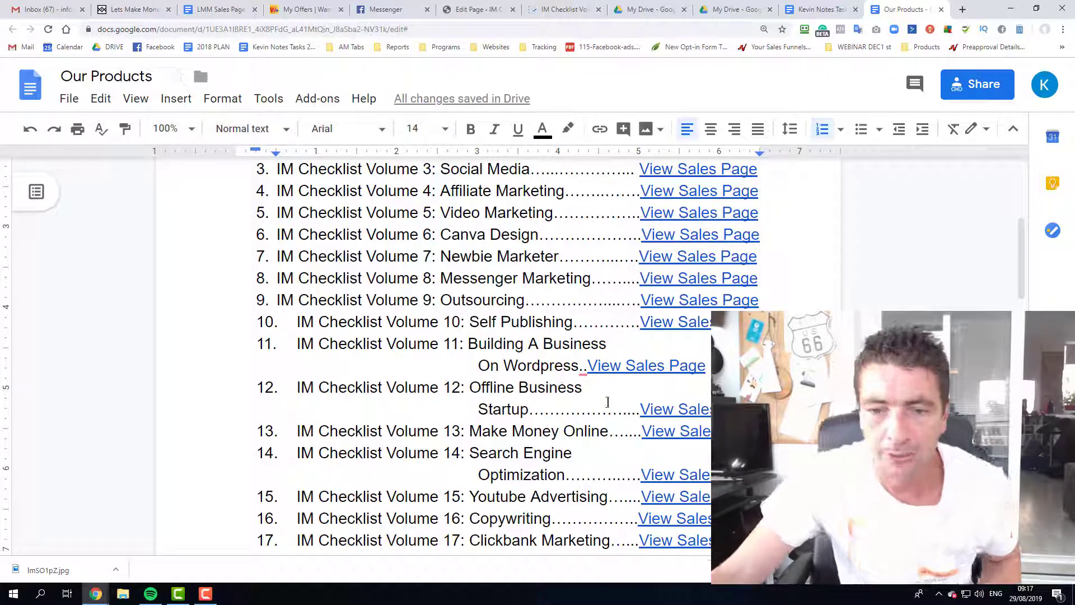
Step: Review the product list from the bonus claim instructions down to the IM Checklist Volume 21 entry and back
scroll(611, 336, "up", 4)
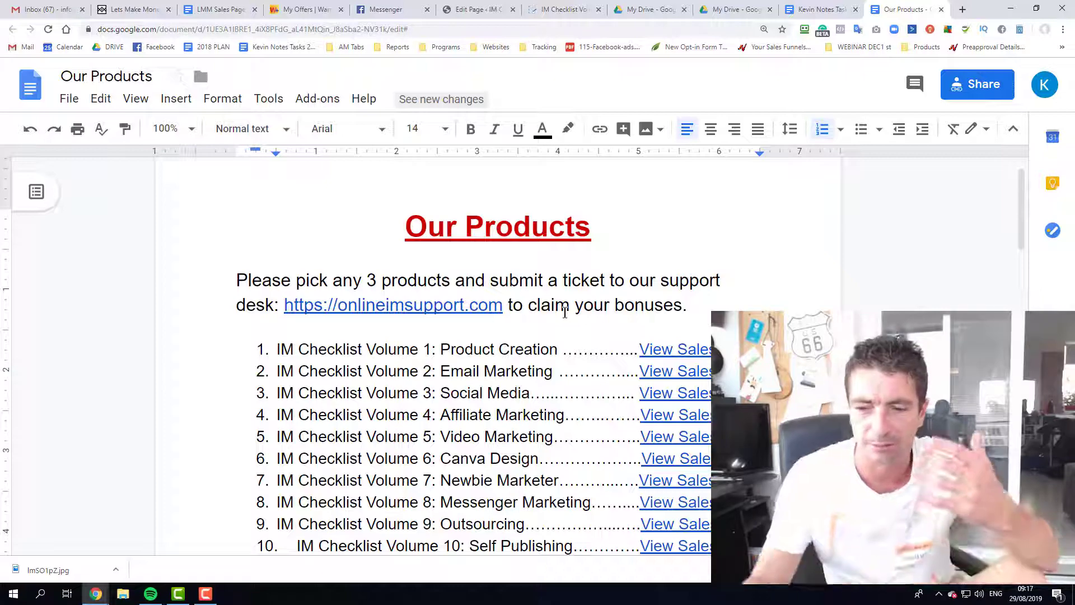
scroll(566, 316, "down", 9)
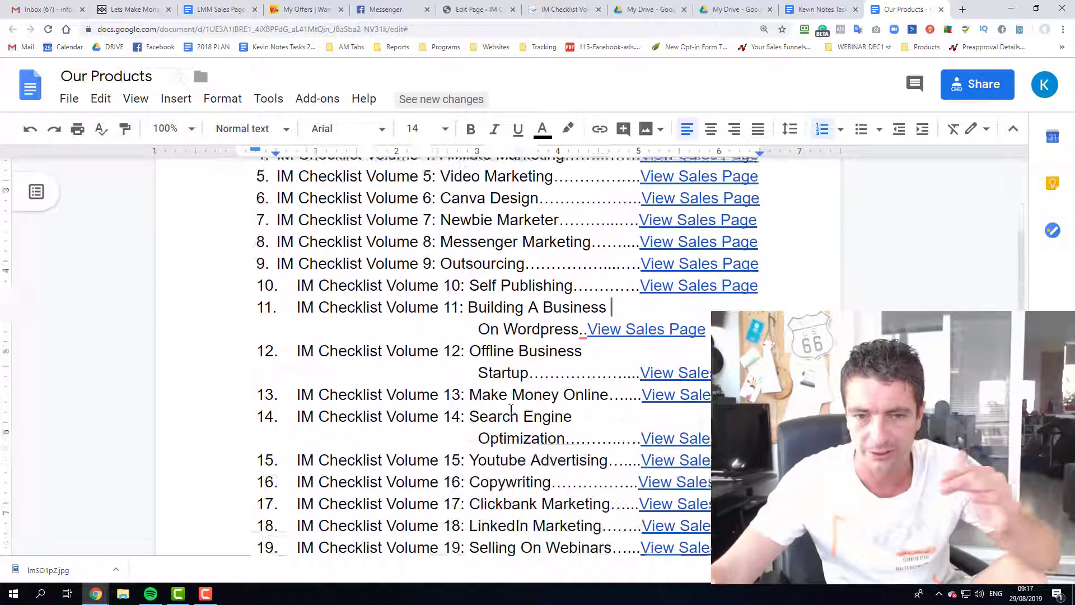
scroll(487, 406, "down", 5)
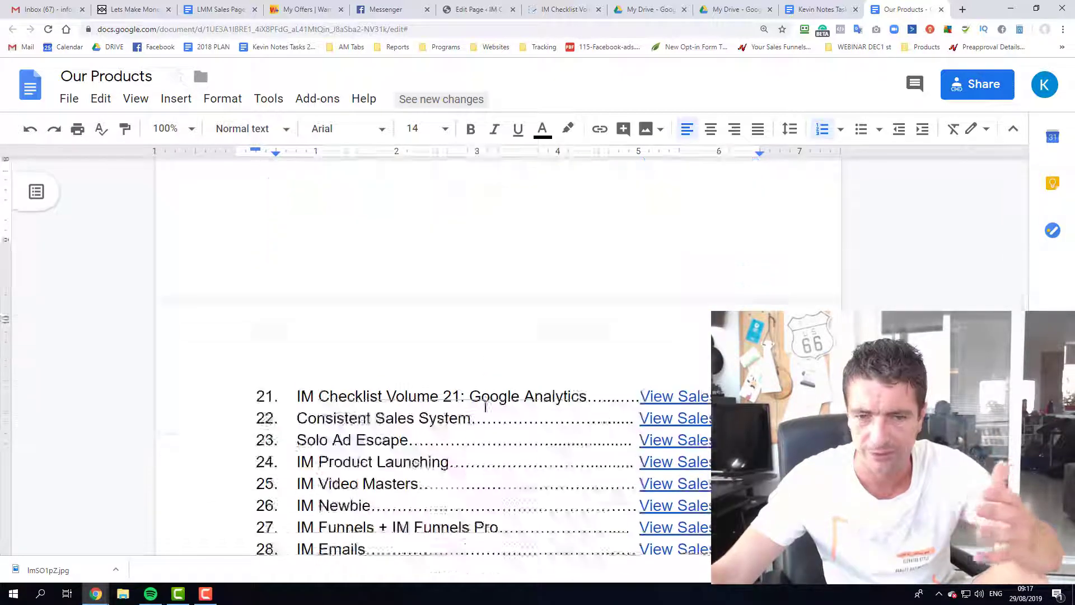
scroll(485, 406, "up", 13)
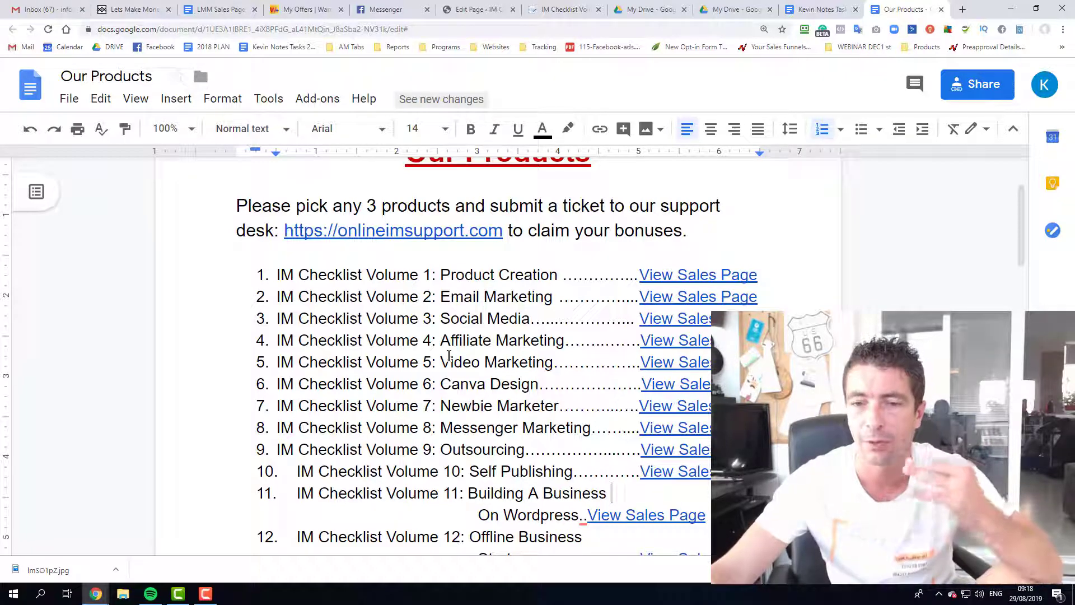
scroll(440, 364, "up", 2)
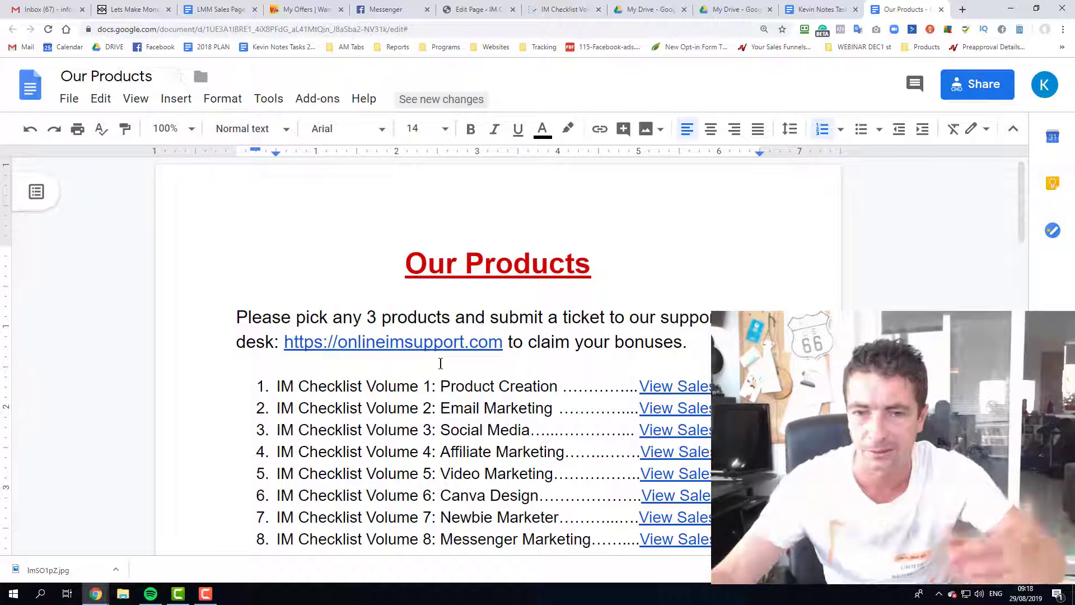
Step: Examine the remaining products down to IM Coaching Guide and the Volume 21 entry that starts the second page
scroll(395, 386, "down", 3)
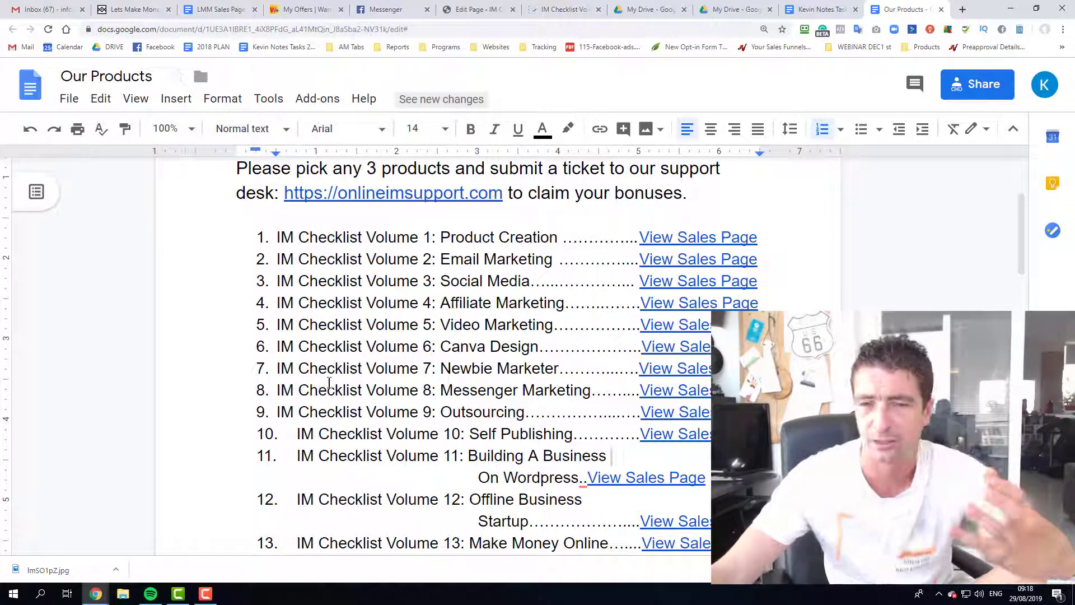
left_click(638, 241)
left_click(602, 320)
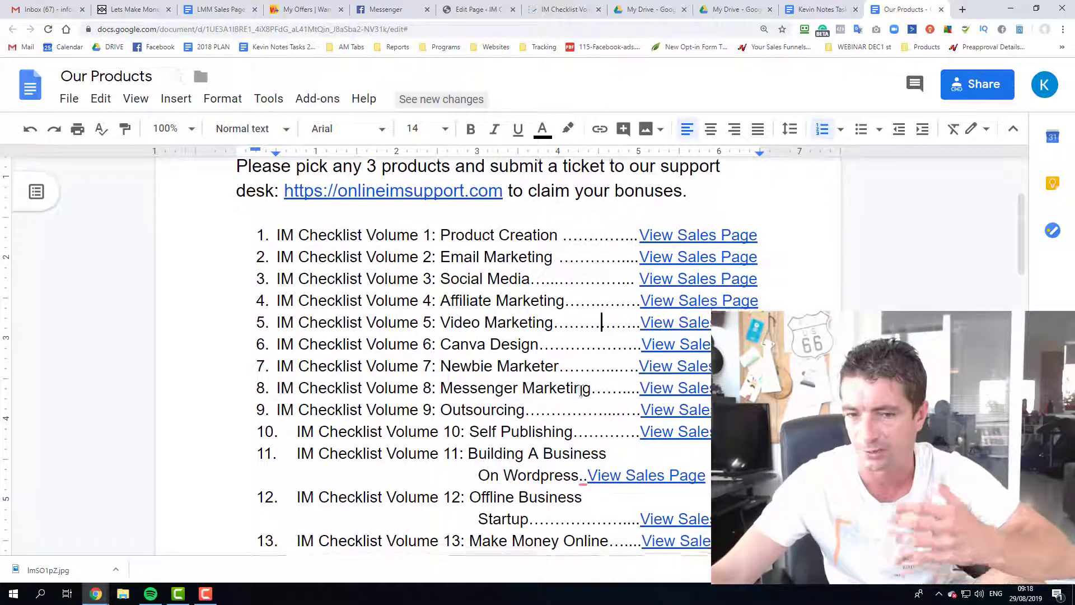
scroll(600, 320, "down", 5)
scroll(583, 387, "down", 7)
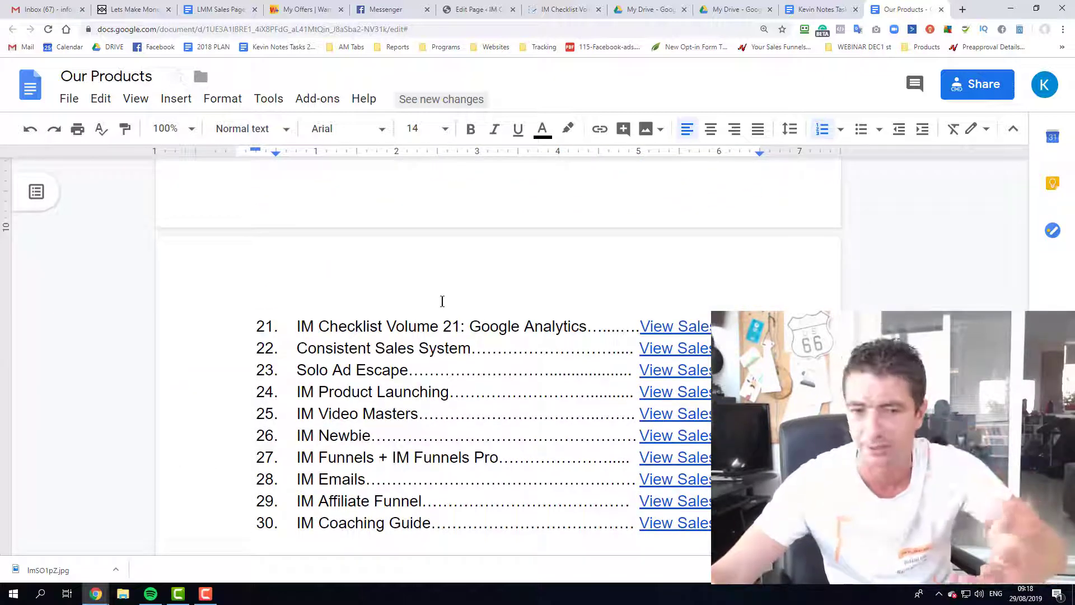
scroll(440, 300, "down", 1)
scroll(442, 330, "up", 2)
scroll(442, 329, "up", 2)
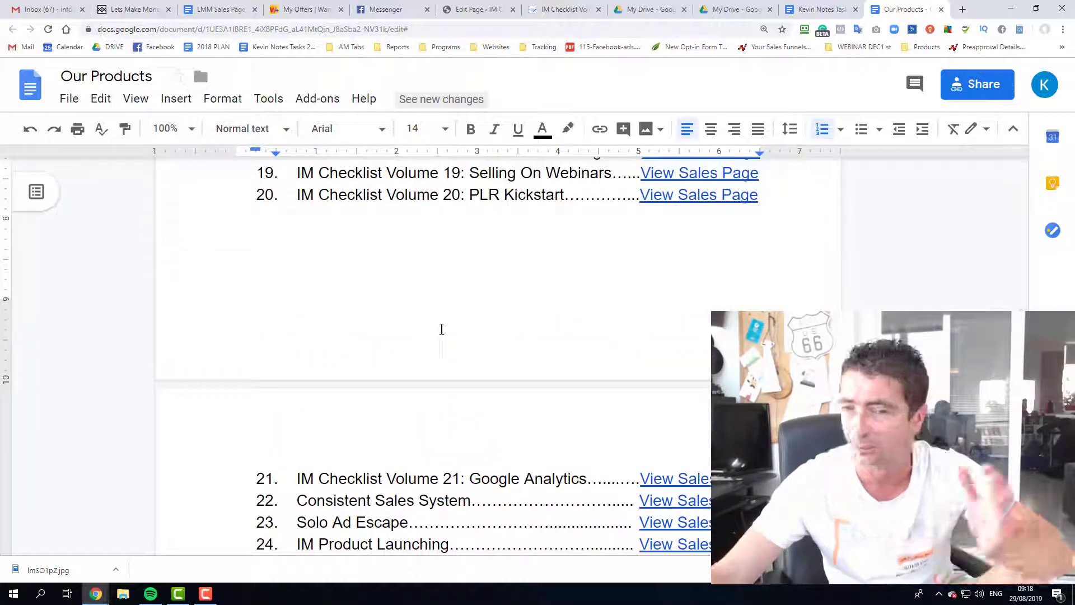
scroll(442, 330, "up", 3)
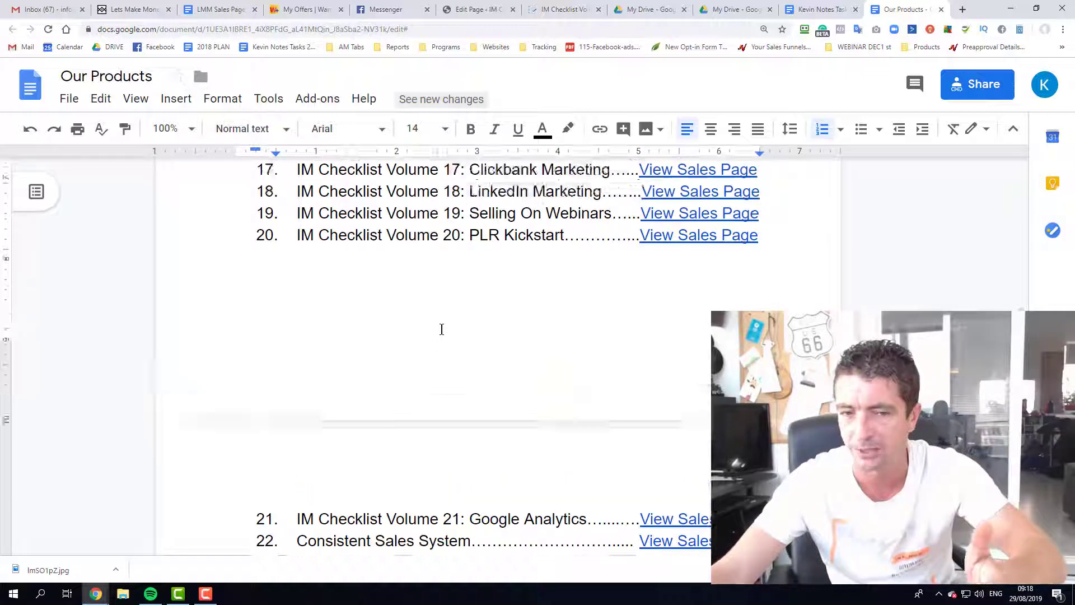
scroll(441, 331, "down", 3)
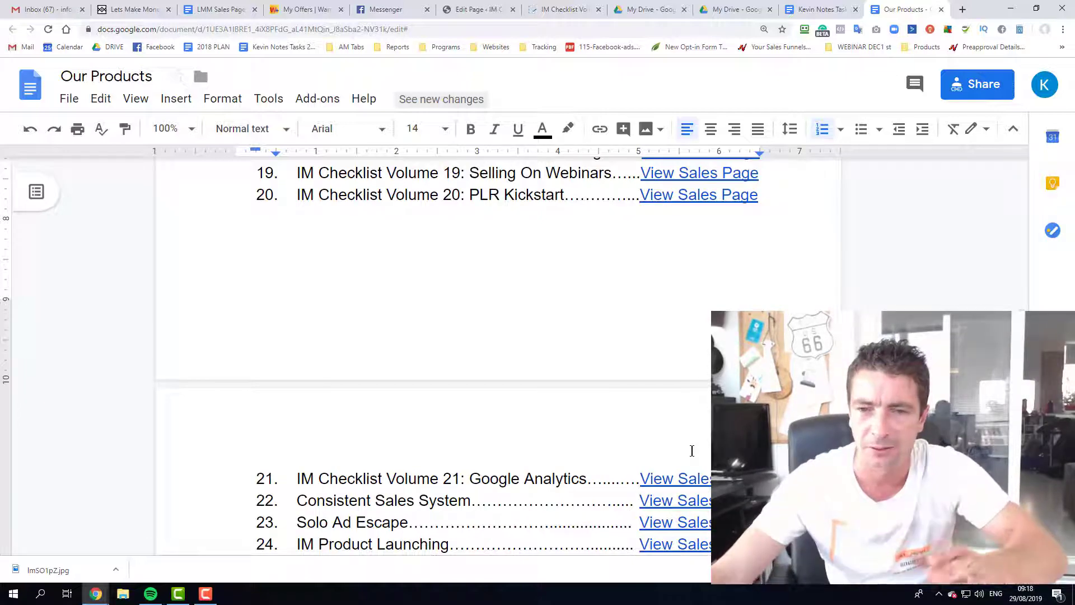
Step: Revisit the bonus claim instructions and highlight the first four IM Checklist entries with their sales page links
scroll(692, 449, "up", 10)
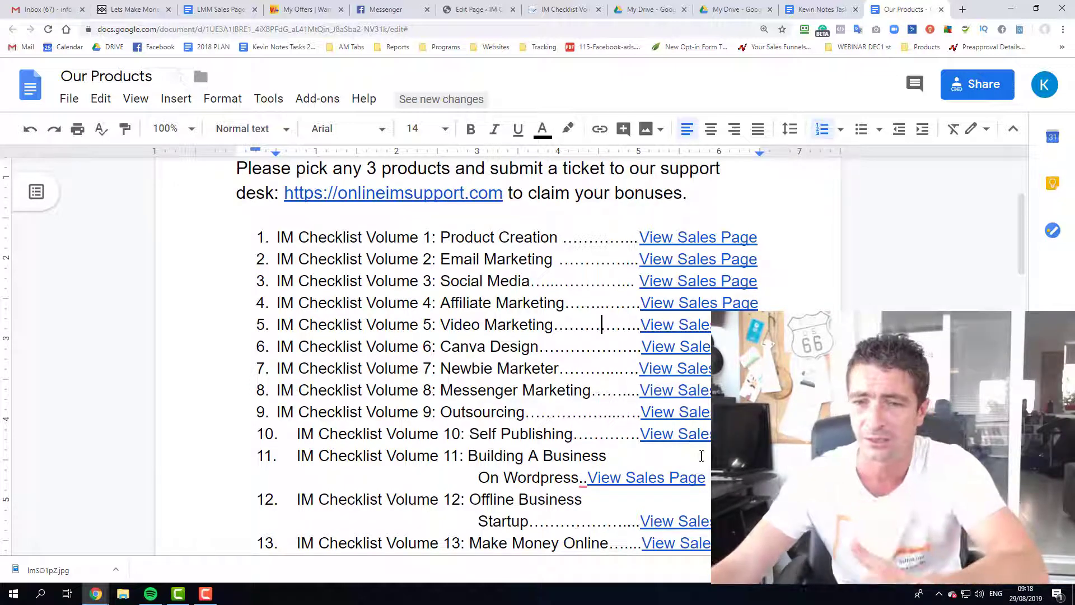
scroll(693, 437, "down", 1)
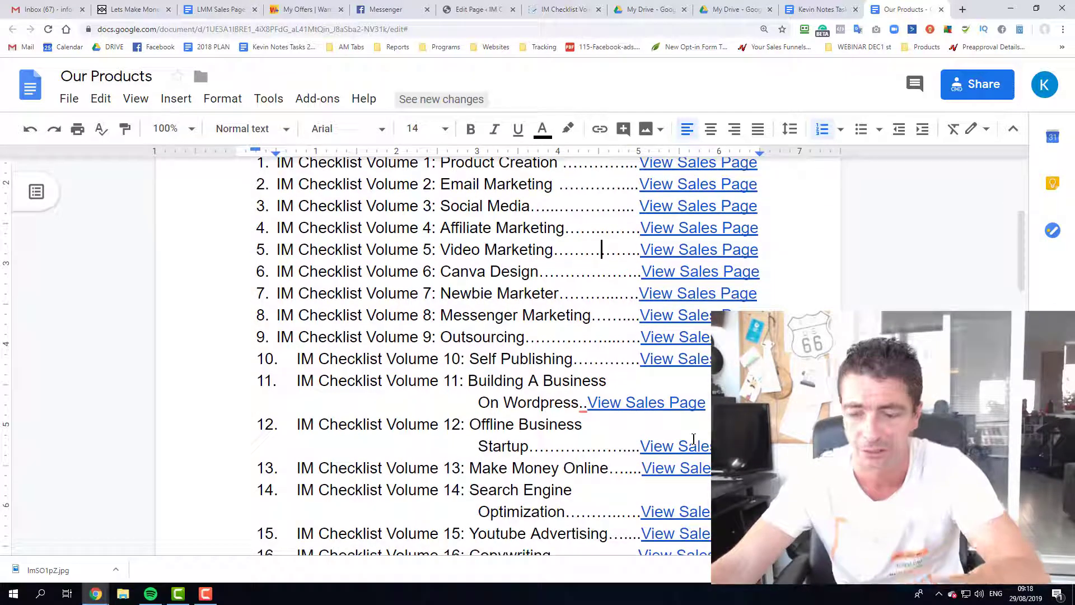
scroll(693, 437, "up", 2)
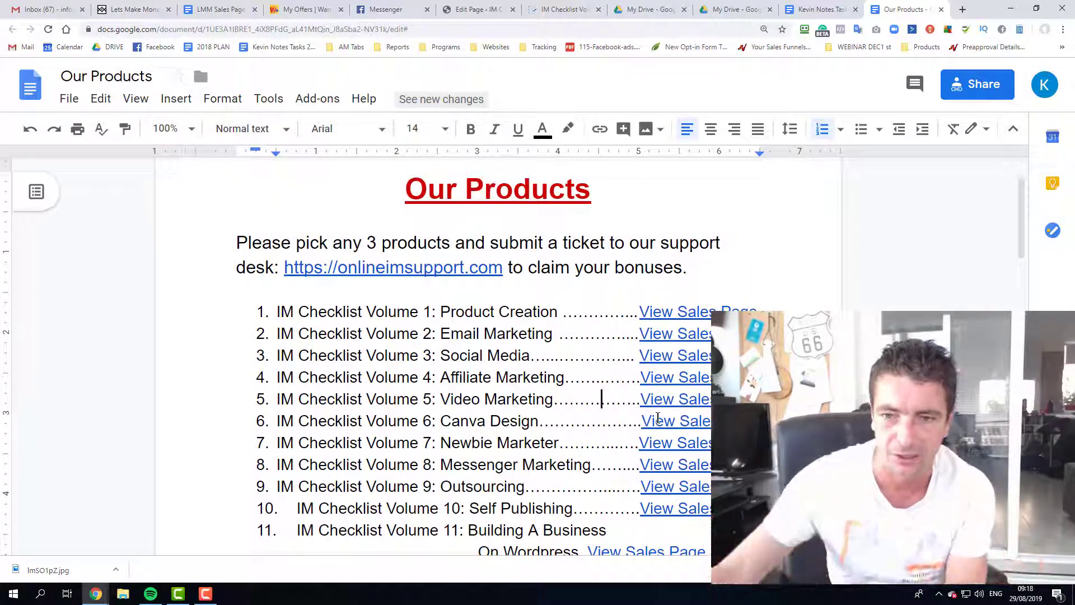
left_click_drag(731, 263, 700, 377)
scroll(700, 321, "down", 3)
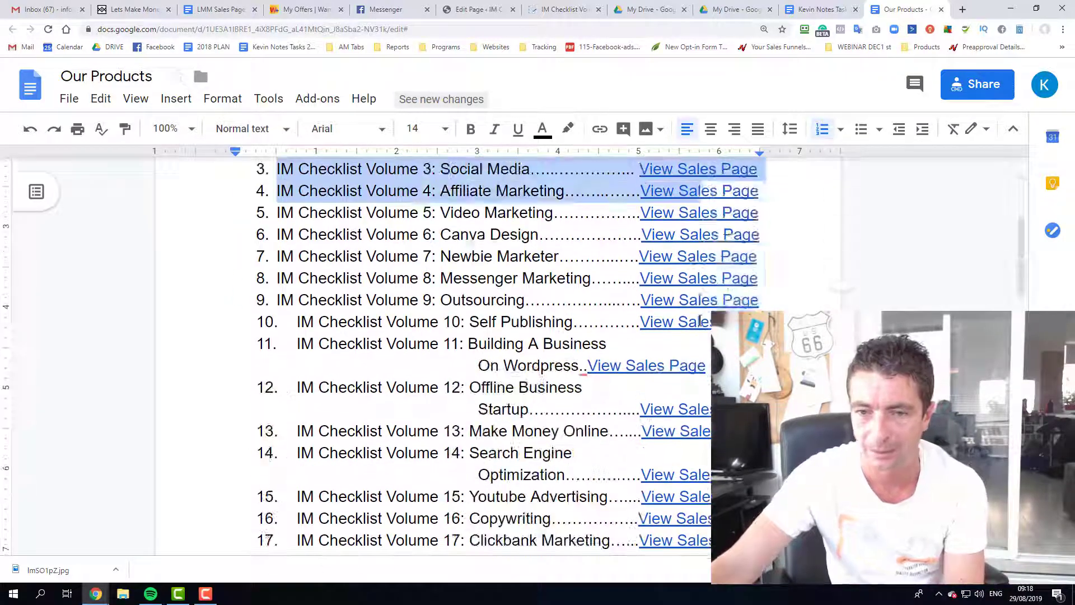
Step: Extend the selection over the IM Checklist list down to the Volume 20 entry and set its font size to 13
scroll(700, 322, "down", 5)
left_click_drag(700, 321, 754, 420)
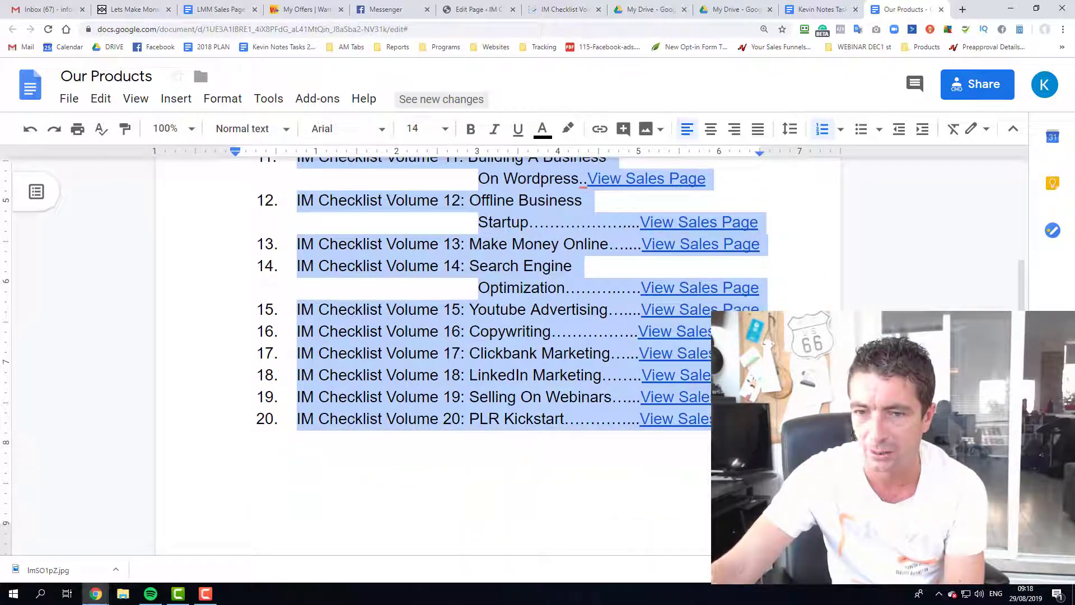
left_click(414, 130)
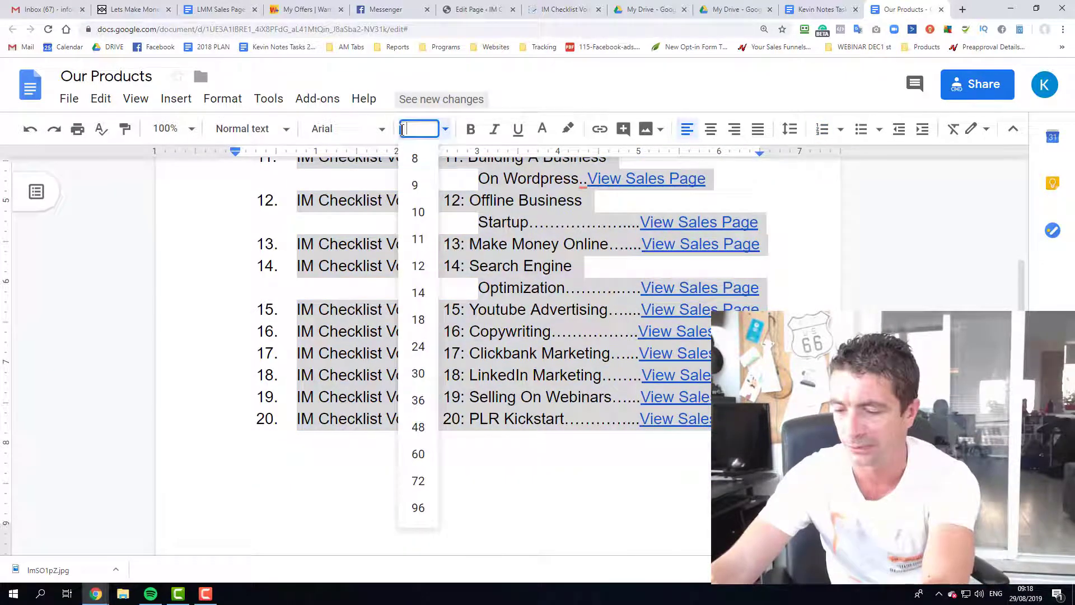
type("13")
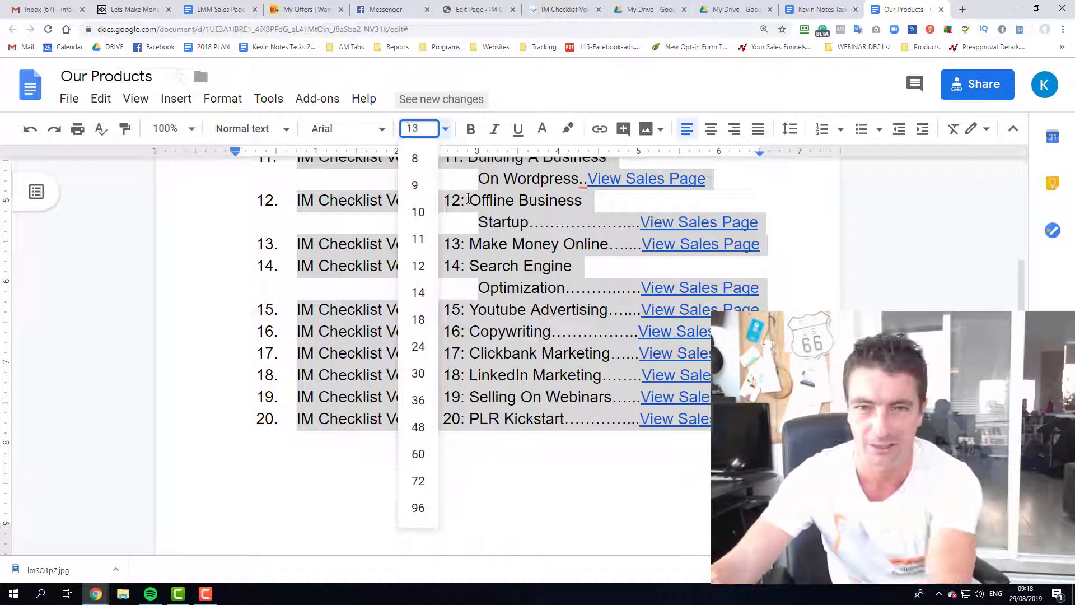
key("Return")
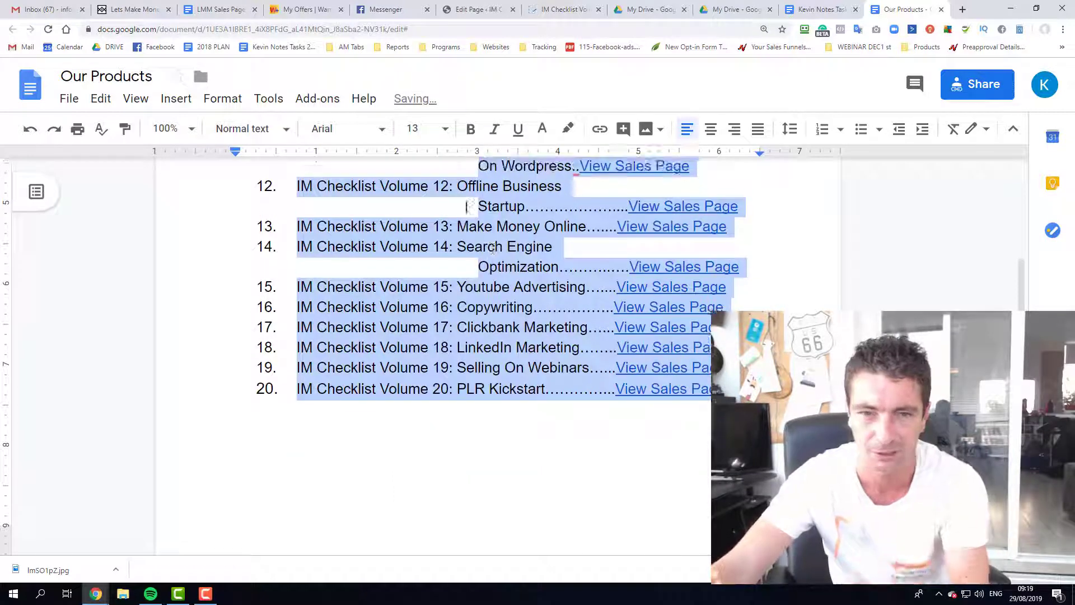
left_click(419, 128)
key("BackSpace")
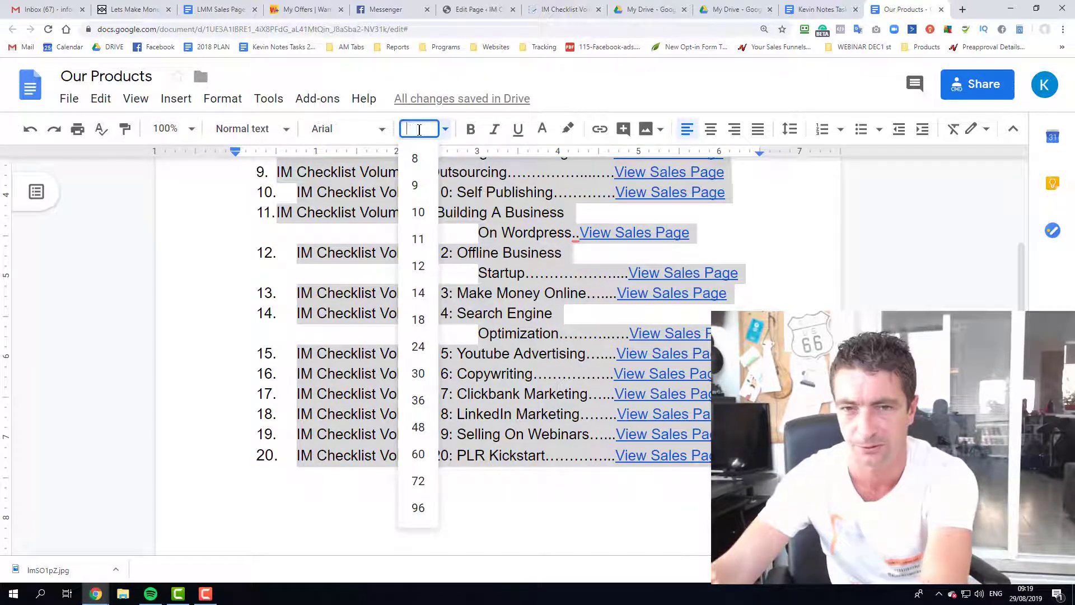
type("2")
key("Return")
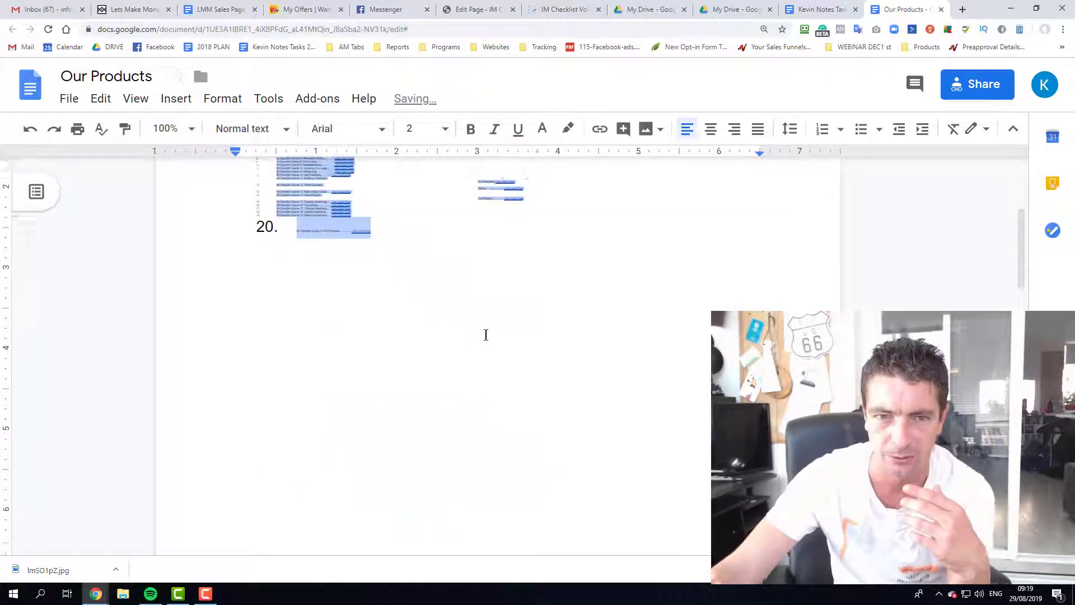
Step: Set the font size of the selected IM Checklist entries, Volumes 1 to 20, to 12 and deselect the list
left_click(408, 124)
type("1")
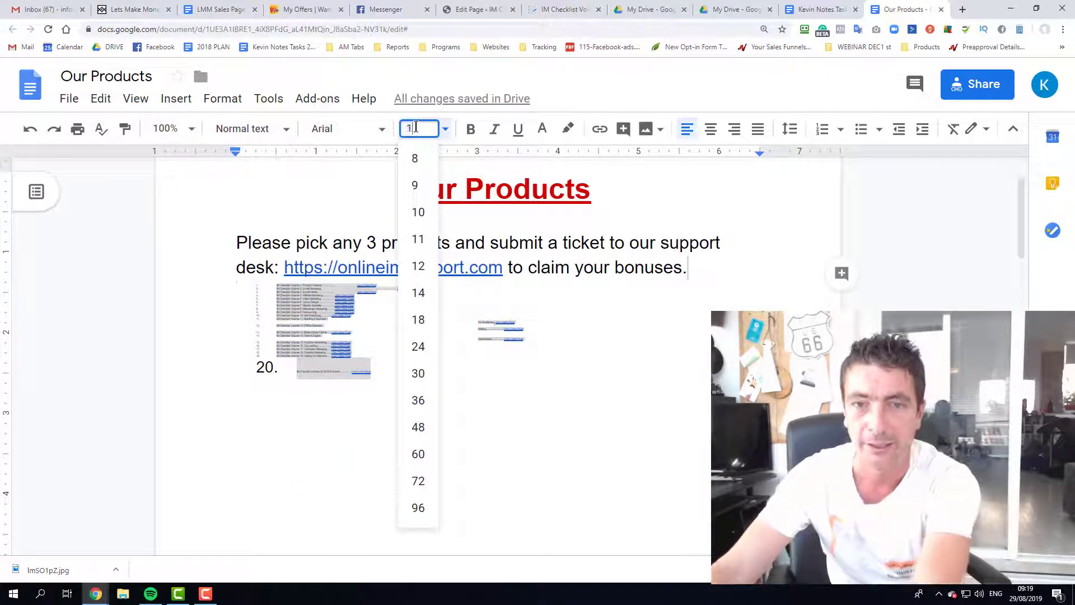
type("2")
key("Return")
left_click(393, 382)
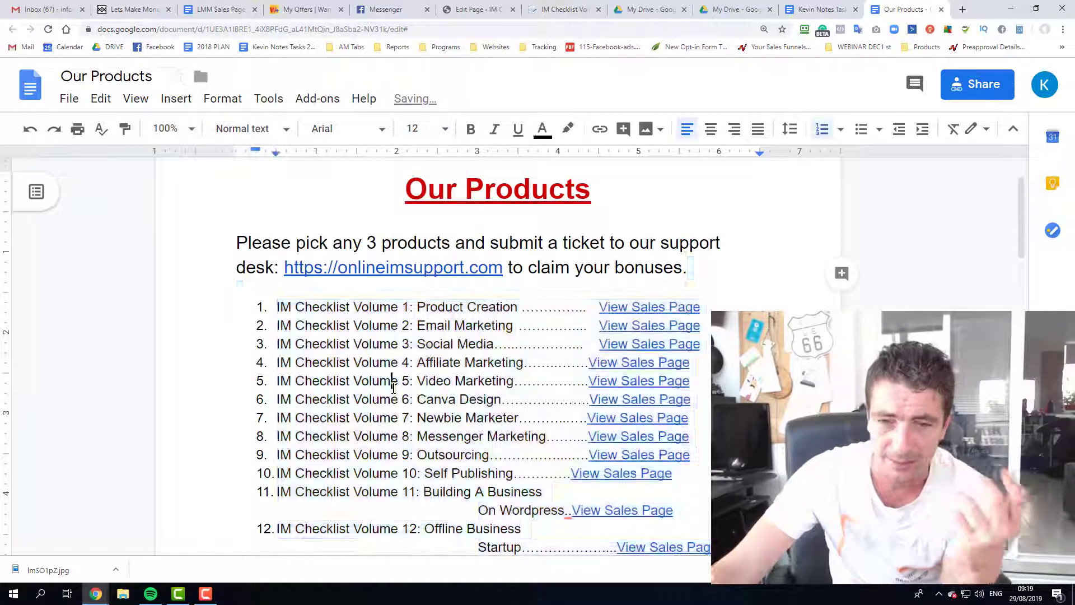